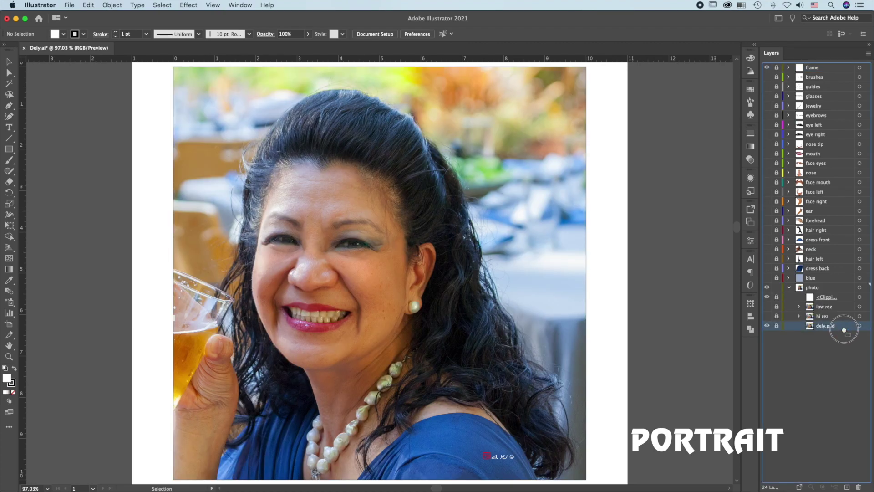
# Duplicate the dely.psd image twice inside the photo layer.
pyautogui.moveTo(841, 326); pyautogui.dragTo(847, 486)
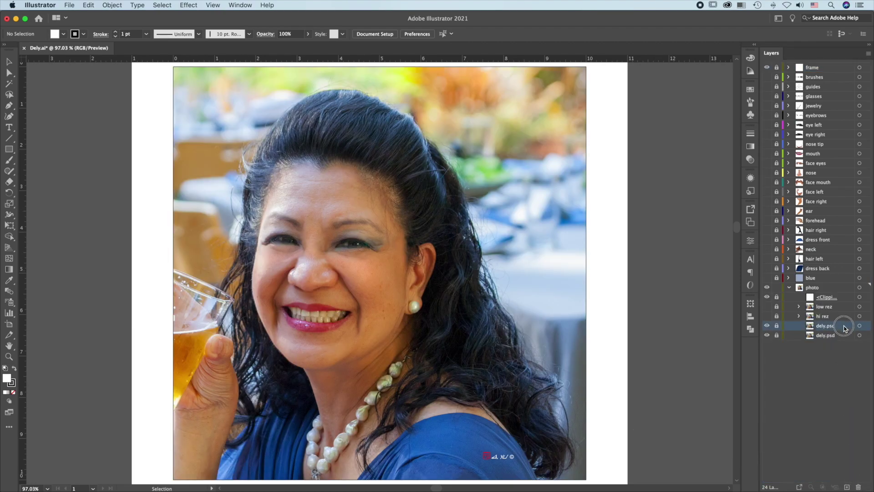
pyautogui.moveTo(849, 326); pyautogui.dragTo(847, 486)
# Open Image Trace for the top photo copy and set Color mode, Full Tone palette, 20 colours.
pyautogui.click(860, 326)
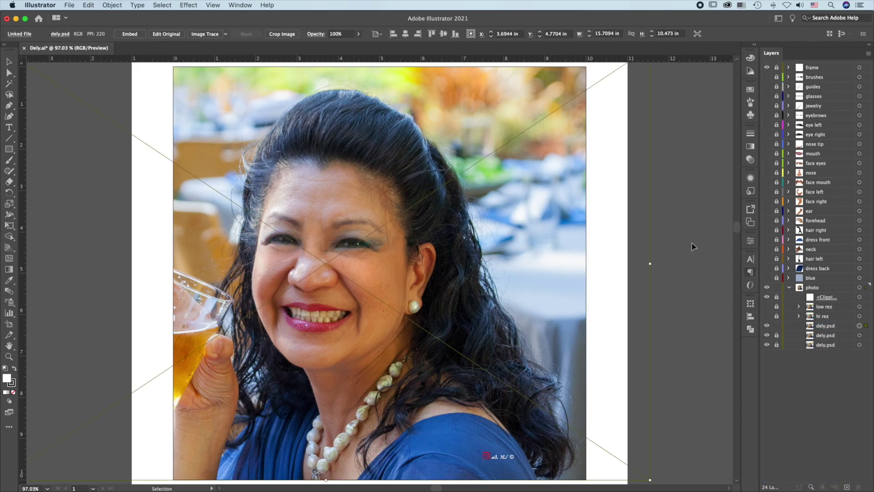
pyautogui.click(240, 6)
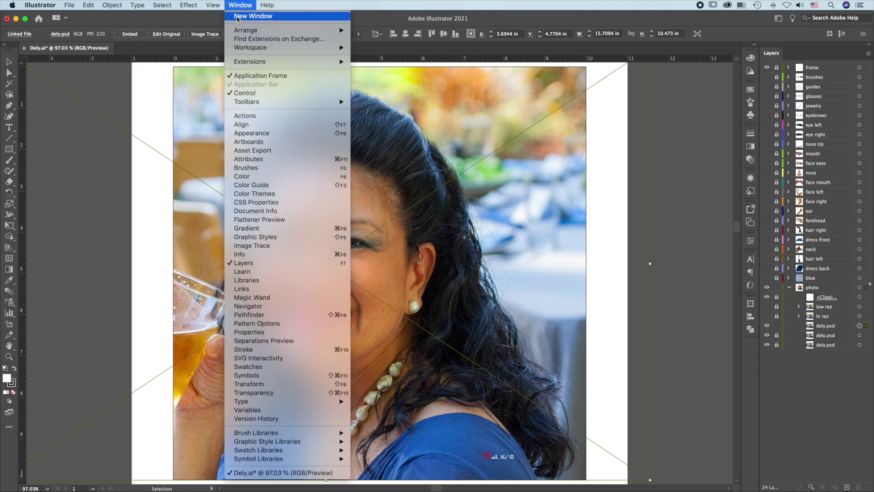
pyautogui.click(260, 246)
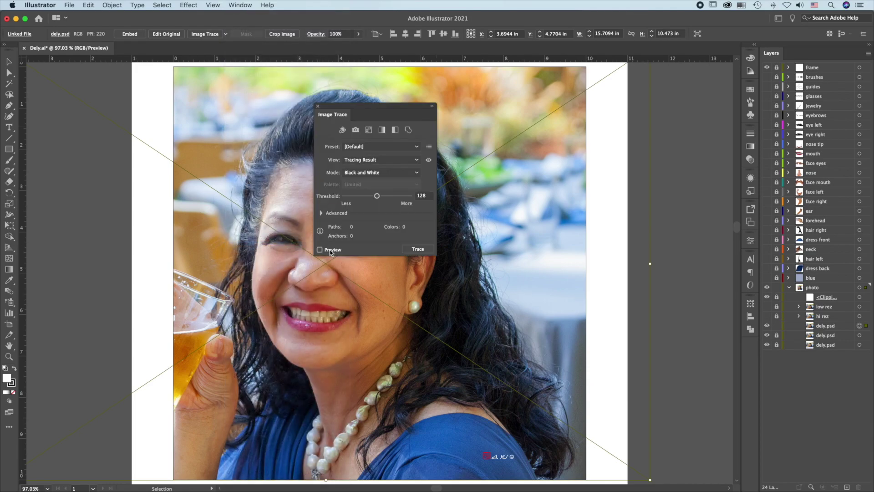
pyautogui.moveTo(397, 107)
pyautogui.mouseDown()
pyautogui.moveTo(711, 191)
pyautogui.moveTo(673, 177)
pyautogui.mouseUp()
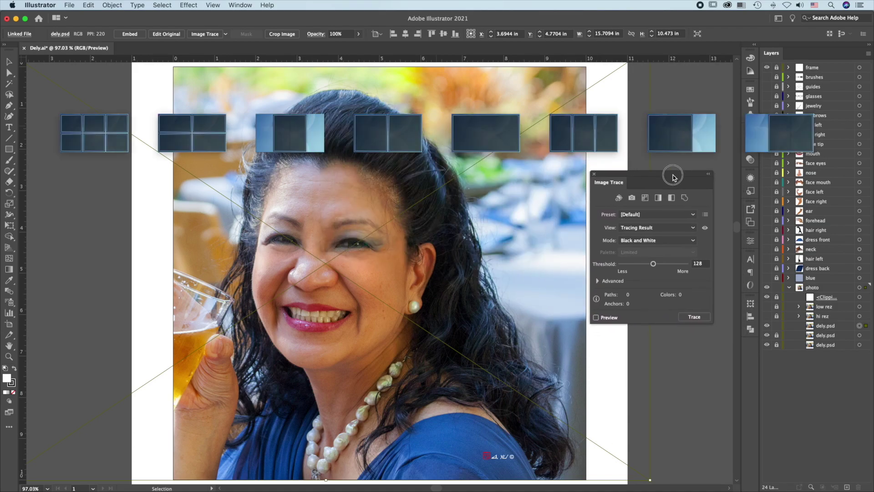
pyautogui.click(692, 242)
pyautogui.click(646, 250)
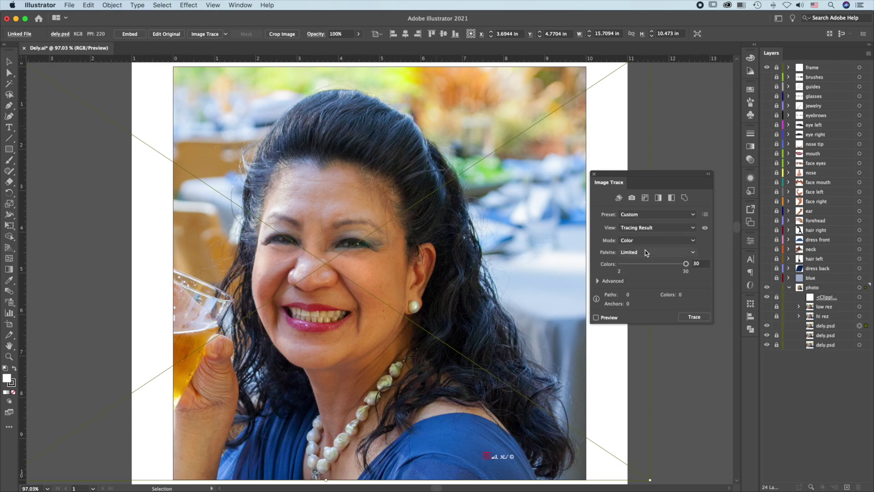
pyautogui.click(692, 252)
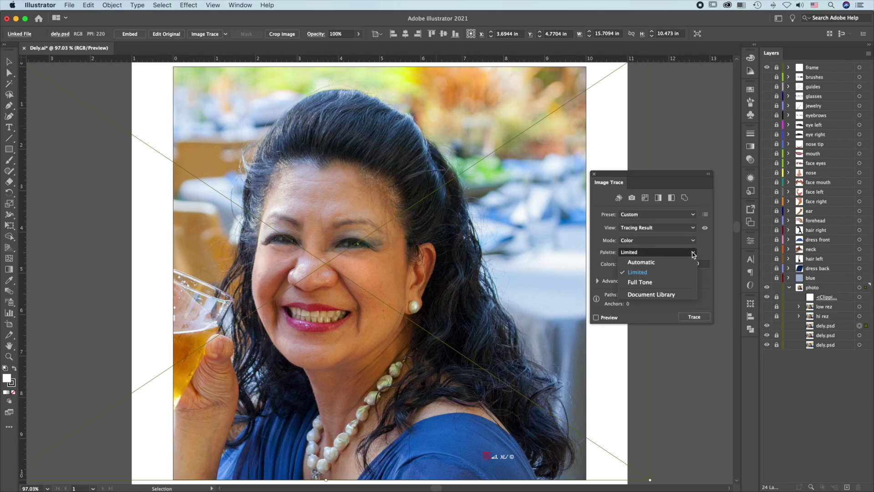
pyautogui.click(640, 282)
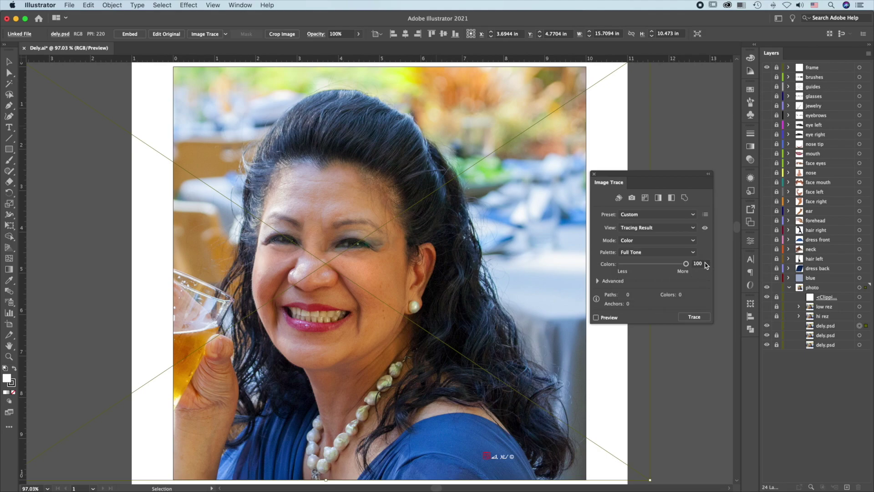
pyautogui.click(706, 264)
pyautogui.write('20')
# Set the advanced Paths, Corners and Noise to 20 each and preview the trace.
pyautogui.click(598, 281)
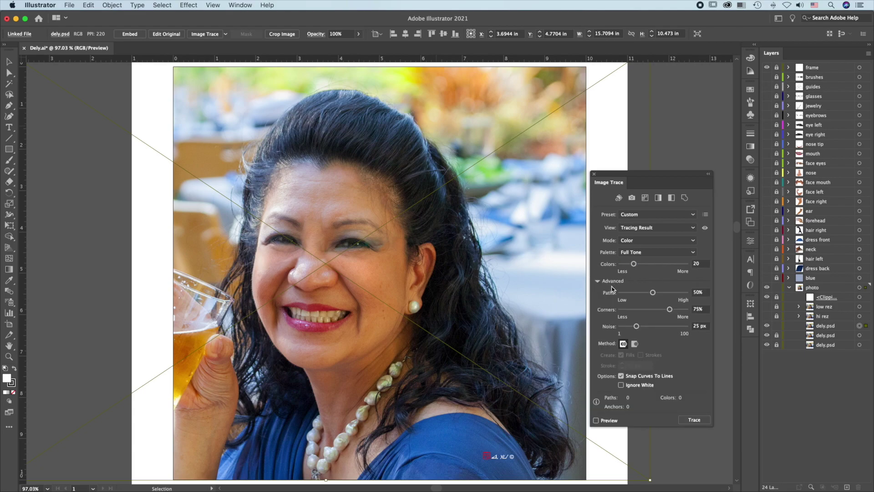
pyautogui.click(700, 292)
pyautogui.write('20')
pyautogui.press('Tab')
pyautogui.write('20')
pyautogui.press('Tab')
pyautogui.write('20')
pyautogui.click(596, 421)
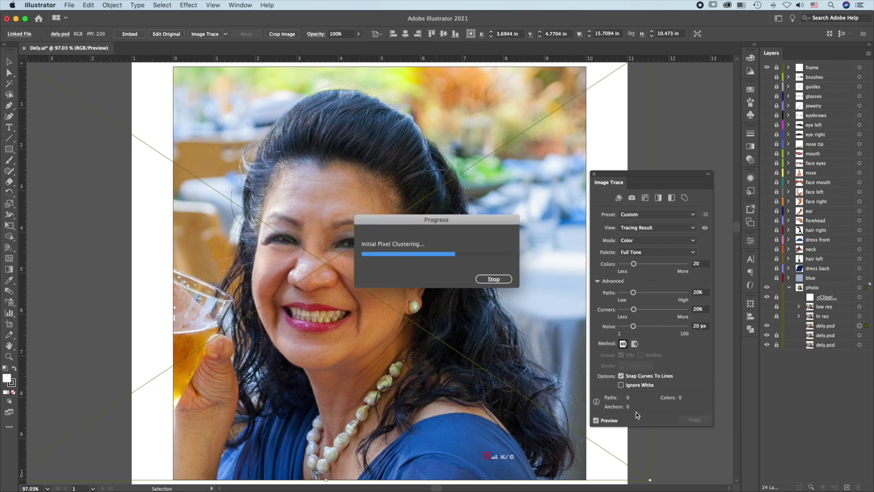
# Expand the 20-colour trace into editable vector shapes.
pyautogui.click(112, 6)
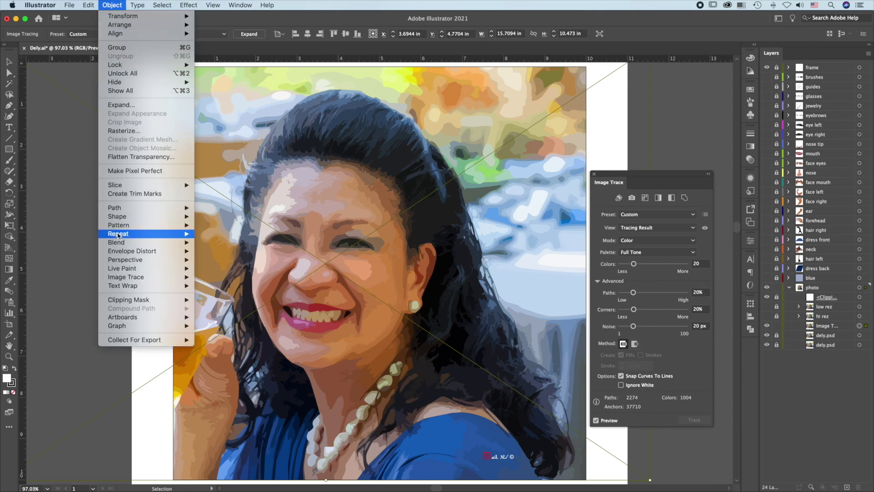
pyautogui.moveTo(124, 278)
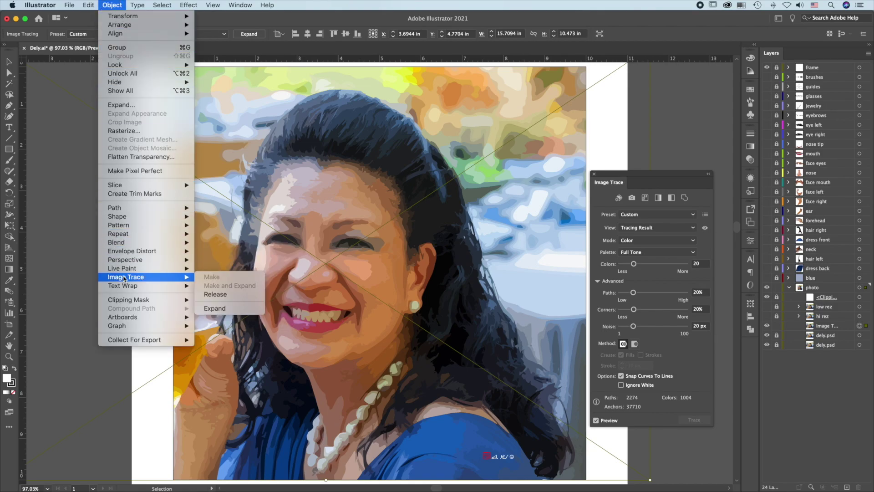
pyautogui.click(214, 309)
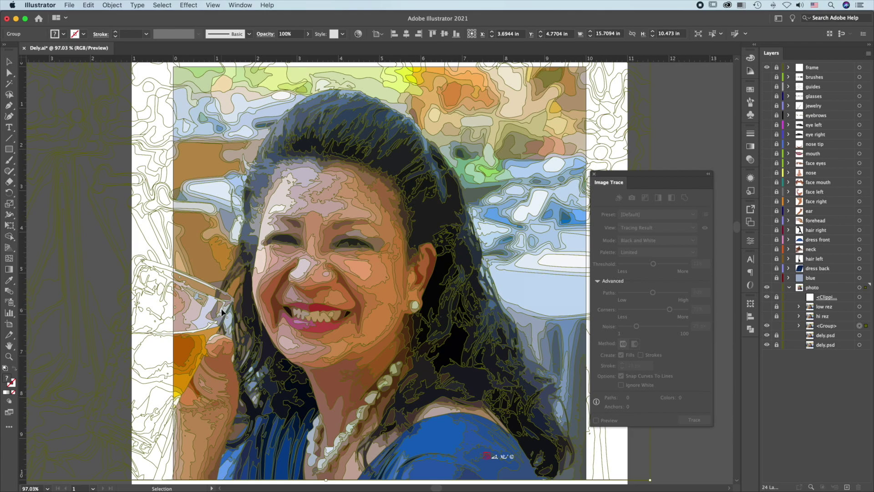
# Lock and rename the traced group 'low rez', hide it, and unlock the next dely.psd.
pyautogui.click(777, 325)
pyautogui.doubleClick(828, 325)
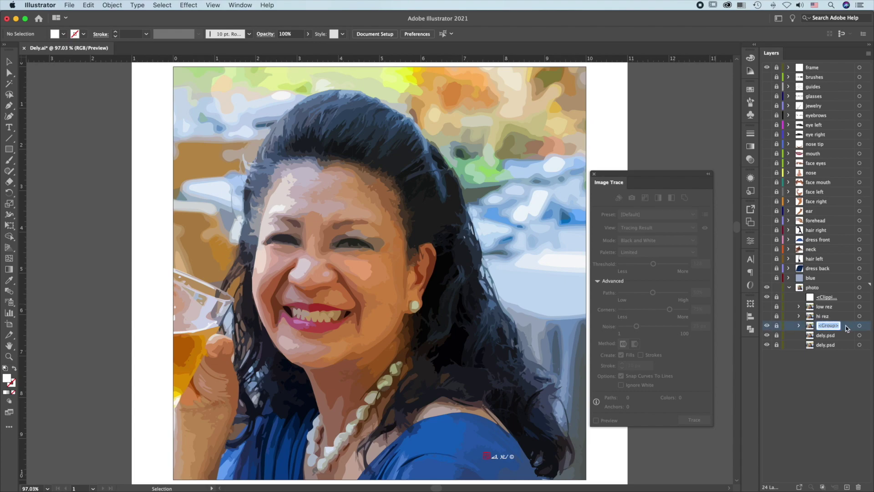
pyautogui.write('low rez')
pyautogui.click(767, 326)
pyautogui.click(767, 326)
pyautogui.click(777, 335)
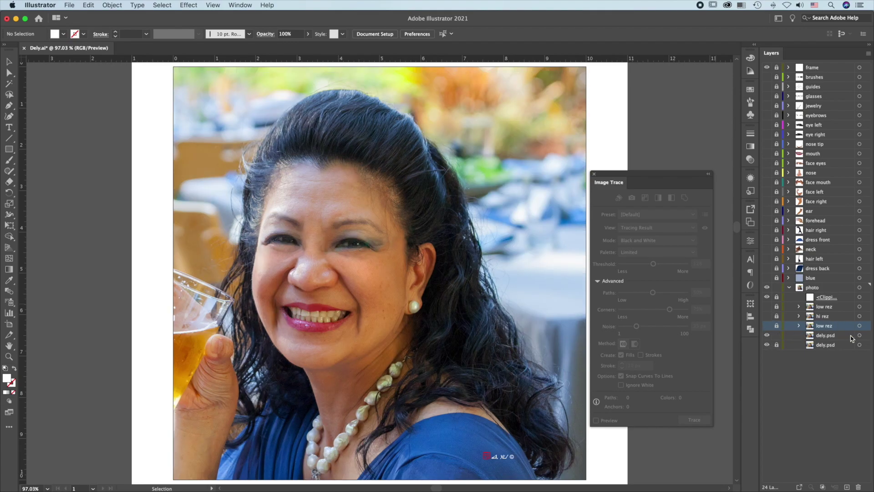
# Set the next photo copy's trace to Color mode, Full Tone palette and 50 colours.
pyautogui.click(867, 336)
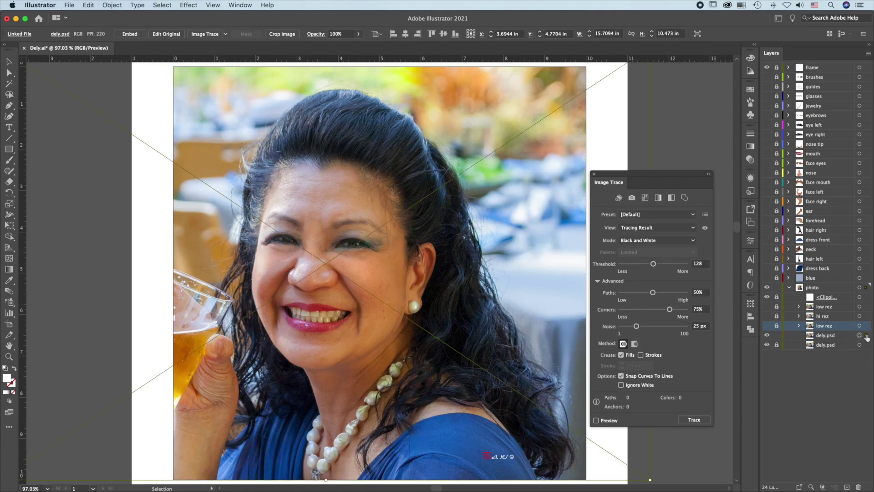
pyautogui.click(658, 240)
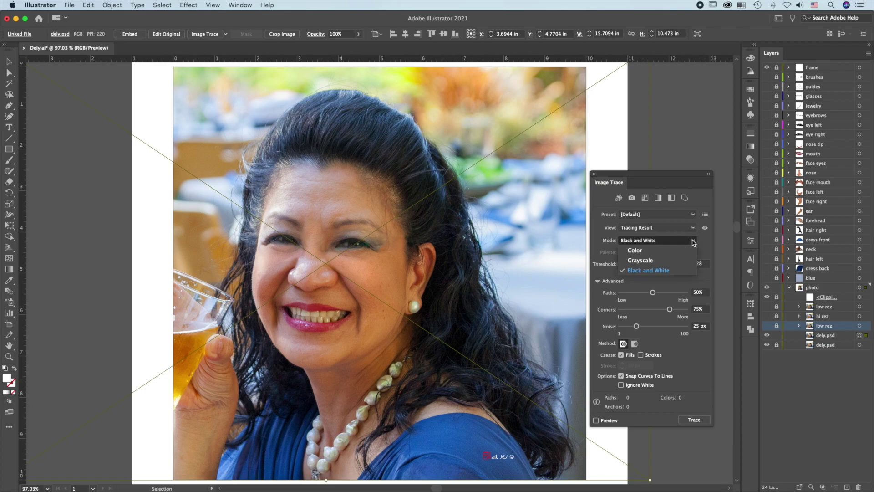
pyautogui.click(658, 251)
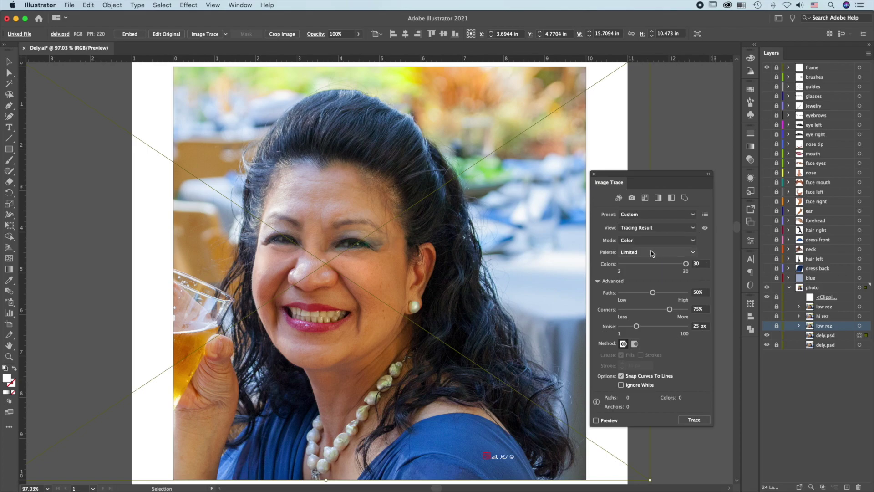
pyautogui.click(693, 252)
pyautogui.click(646, 283)
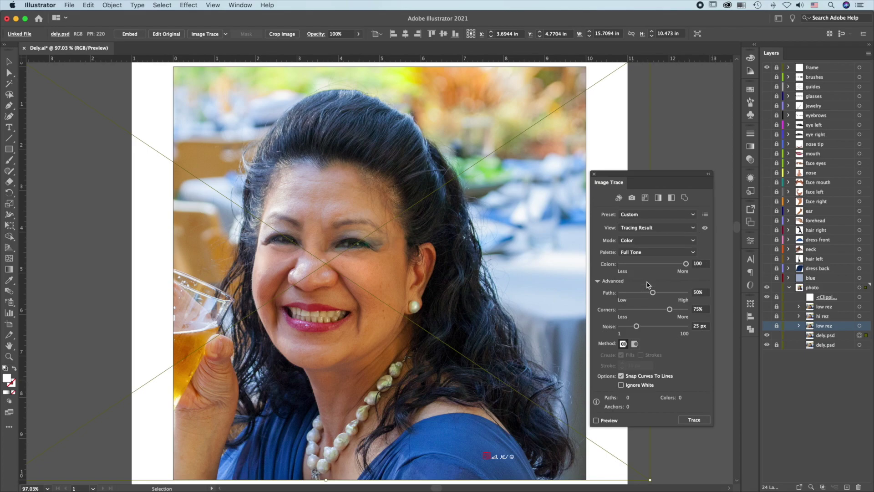
pyautogui.click(706, 263)
pyautogui.write('50')
# Set Paths, Corners and Noise to 50 and preview the finer trace.
pyautogui.press('Tab')
pyautogui.press('Tab')
pyautogui.write('50')
pyautogui.press('Tab')
pyautogui.write('50')
pyautogui.press('Tab')
pyautogui.click(597, 421)
pyautogui.click(597, 420)
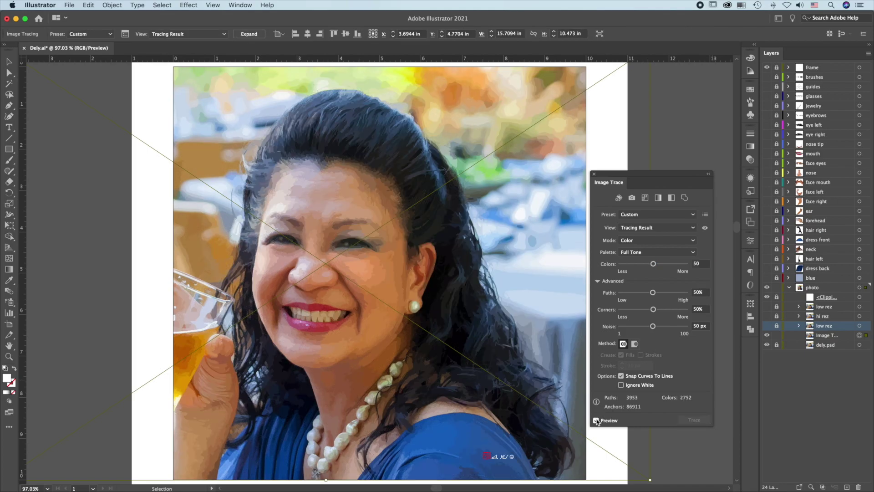
# Expand the 50-colour trace into vector shapes, lock the group and name it 'hi rez'.
pyautogui.click(112, 5)
pyautogui.moveTo(128, 279)
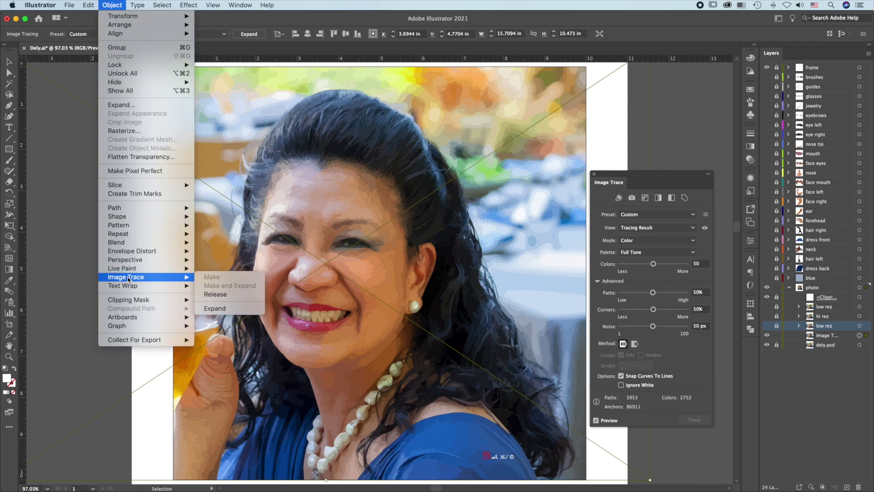
pyautogui.click(214, 309)
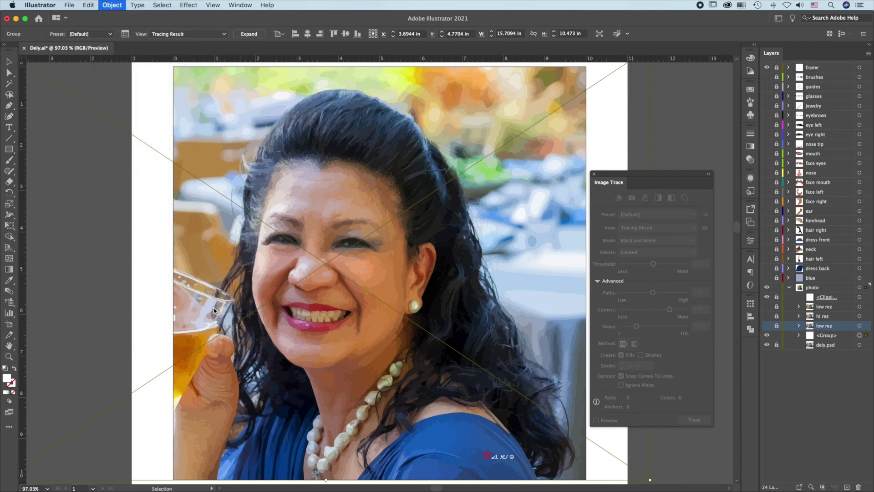
pyautogui.click(777, 336)
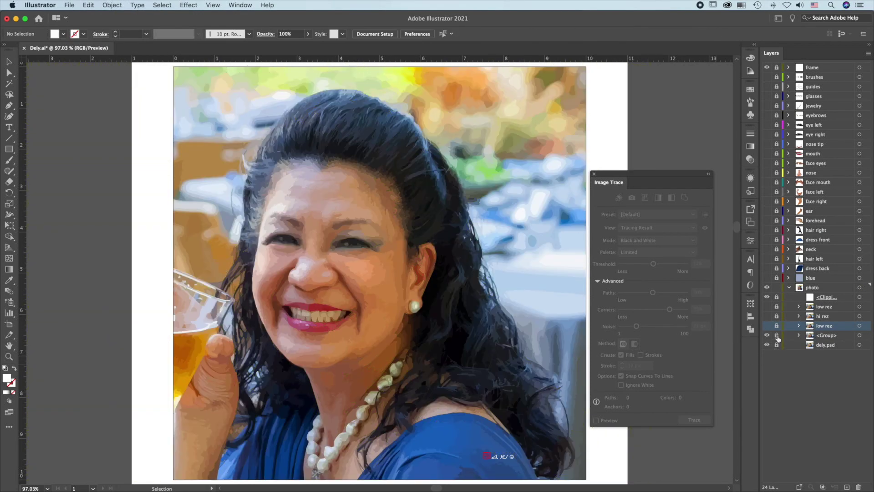
pyautogui.doubleClick(828, 336)
pyautogui.write('hi re')
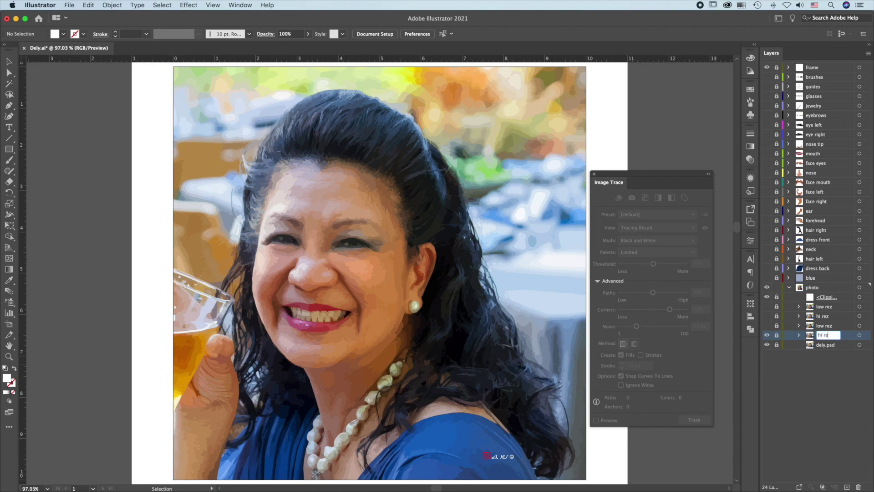
pyautogui.write('z')
pyautogui.press('Return')
# Close Image Trace, compare with low rez by toggling it, then hide hi rez.
pyautogui.click(594, 173)
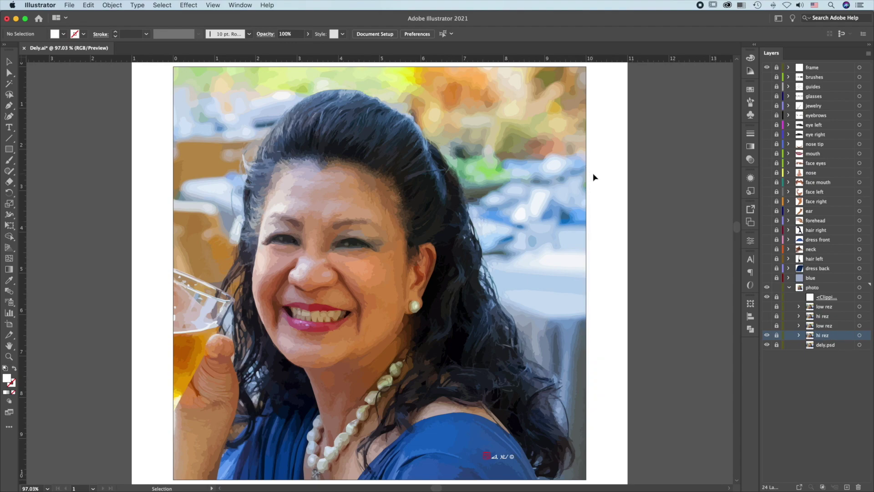
pyautogui.click(767, 325)
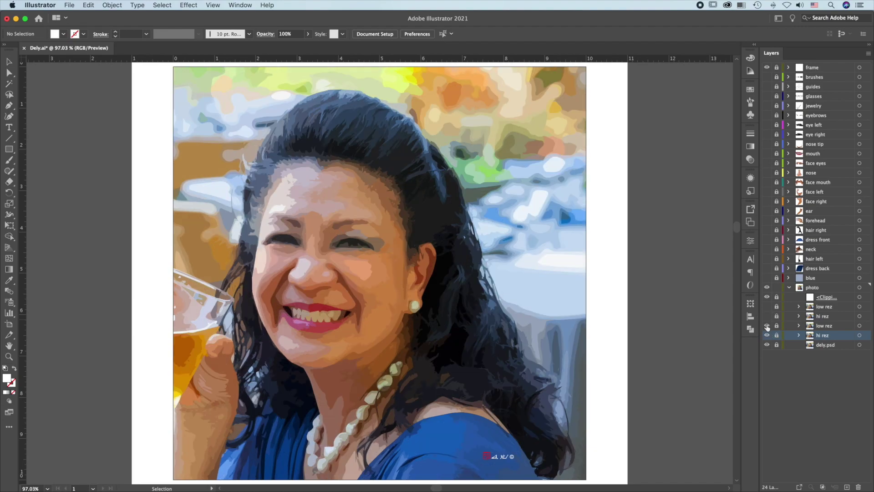
pyautogui.click(767, 326)
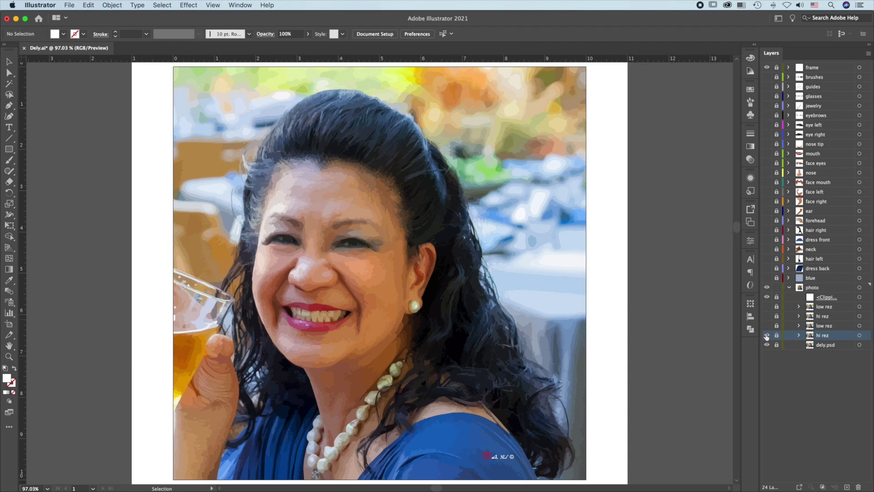
pyautogui.click(767, 335)
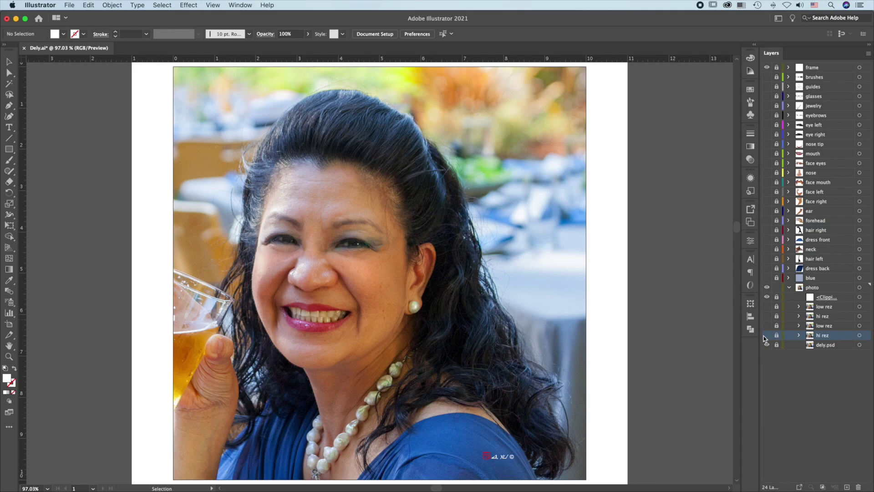
# Turn on the blue background plus the eye left, eye right, nose tip and mouth layers.
pyautogui.click(767, 277)
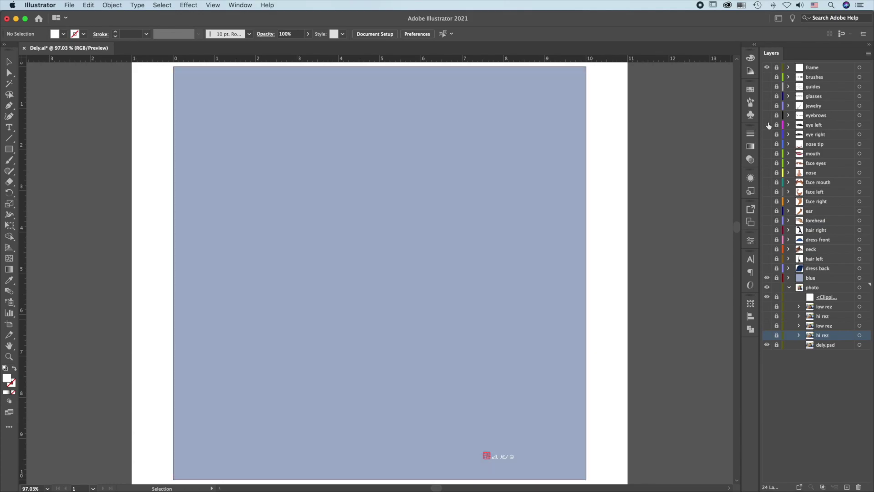
pyautogui.click(767, 125)
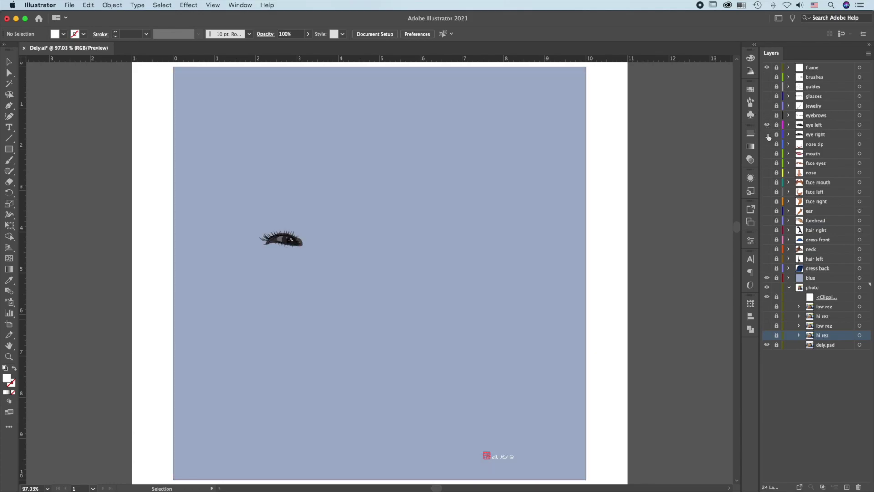
pyautogui.click(767, 135)
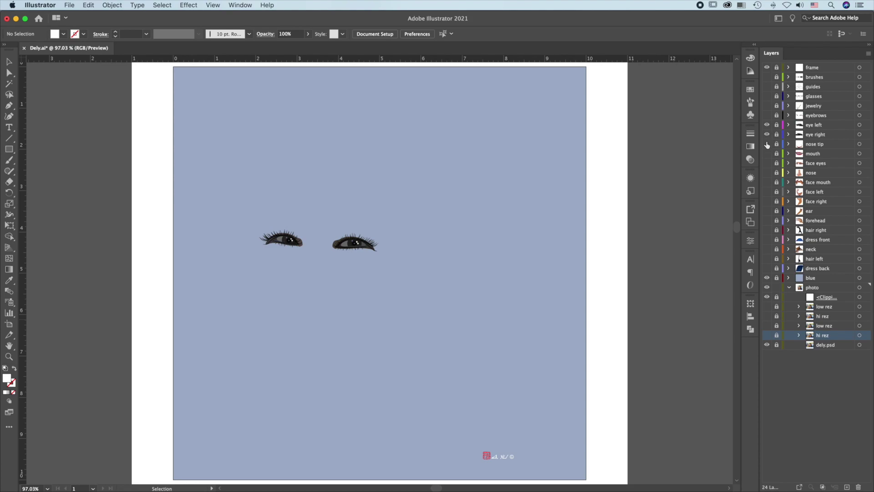
pyautogui.click(767, 144)
pyautogui.click(767, 153)
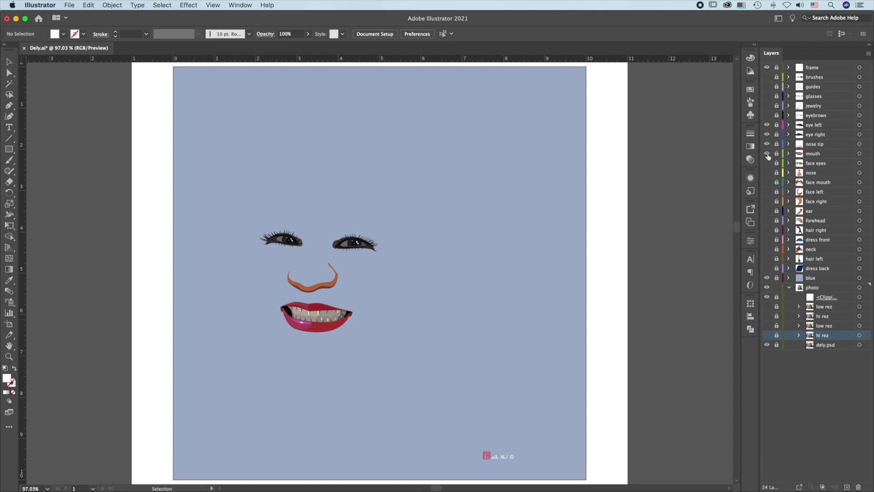
# Zoom in on the right eye and show only its dark upper-lash sublayer.
pyautogui.moveTo(767, 124); pyautogui.dragTo(767, 278)
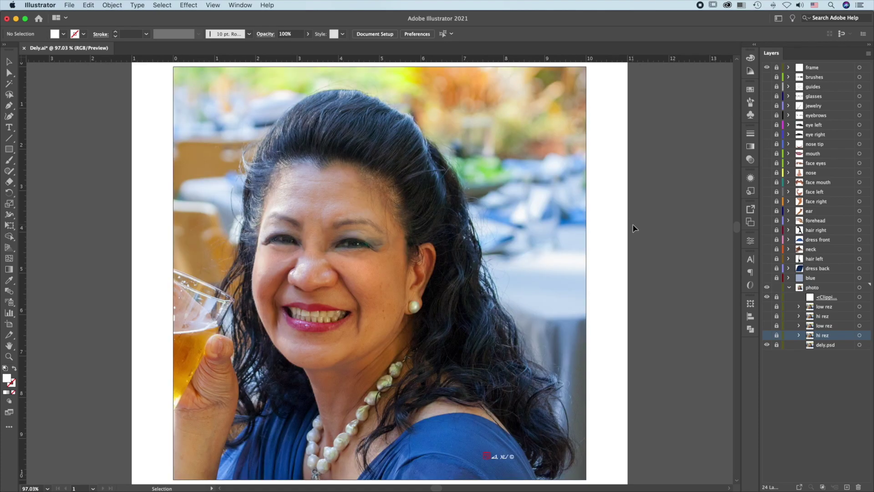
pyautogui.press('z')
pyautogui.moveTo(460, 227); pyautogui.dragTo(615, 301)
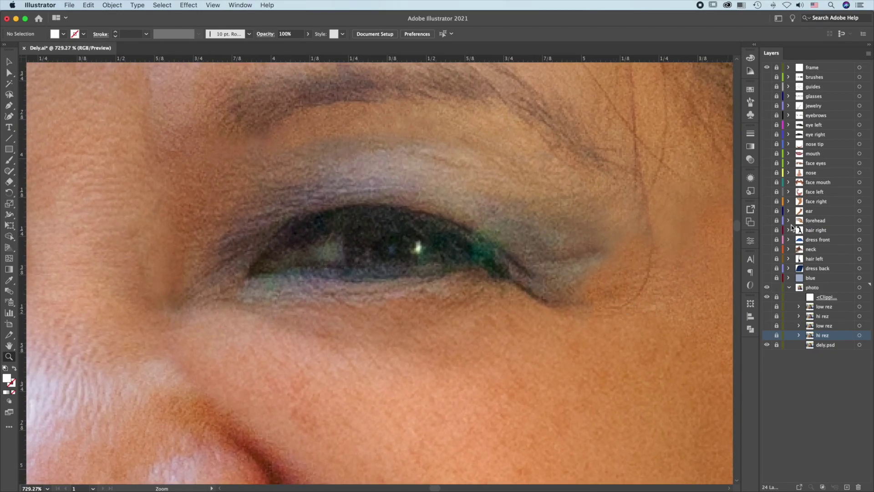
pyautogui.moveTo(767, 135); pyautogui.dragTo(768, 165)
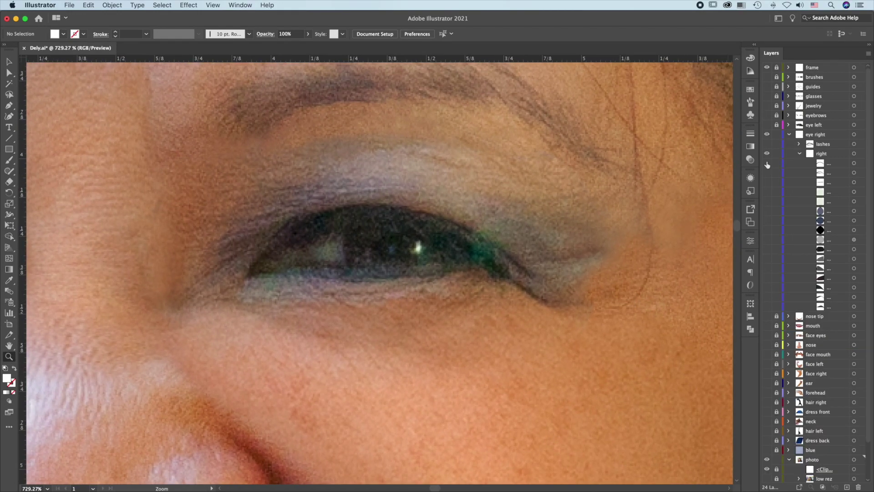
pyautogui.click(767, 164)
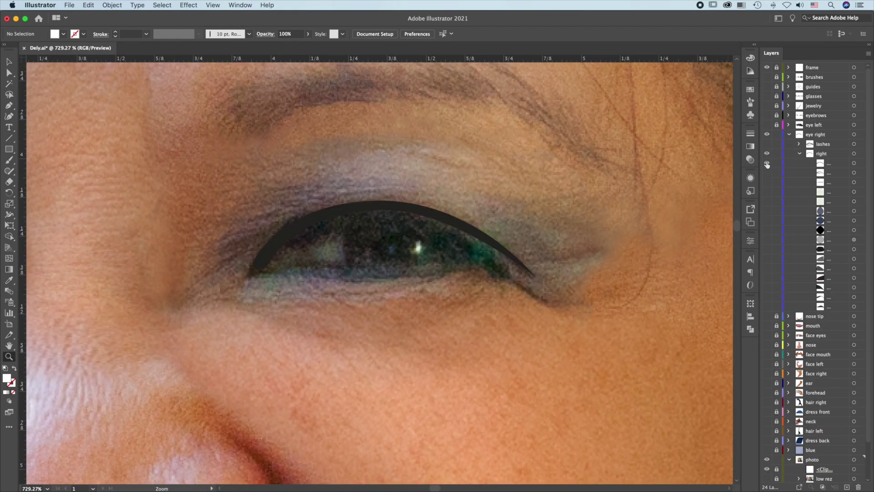
# Switch the drawing mode to Draw Behind and select the upper-lash path.
pyautogui.press('i')
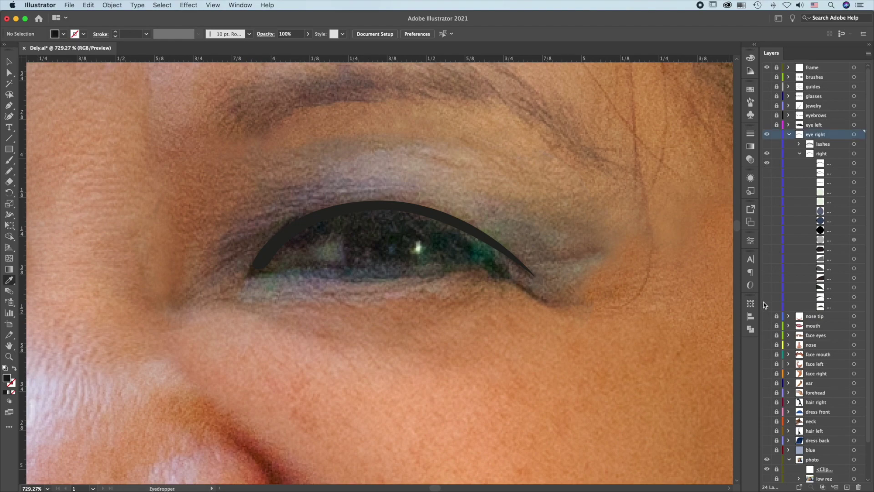
pyautogui.press('super')
pyautogui.click(9, 402)
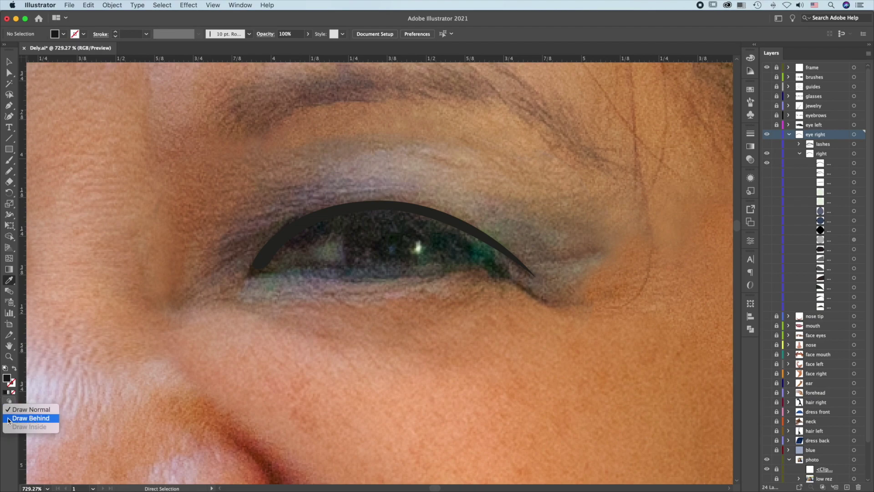
pyautogui.click(28, 418)
pyautogui.click(855, 163)
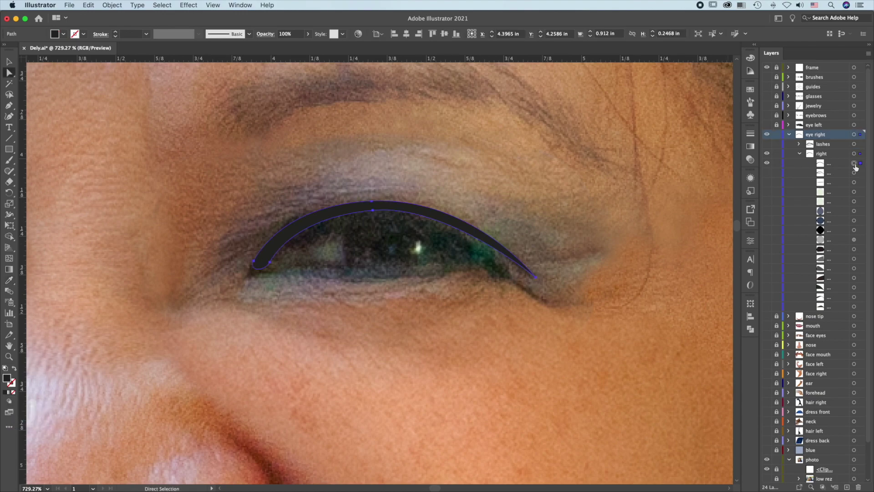
# Draw a closed crescent shape along the lower lid with the Pen tool.
pyautogui.press('p')
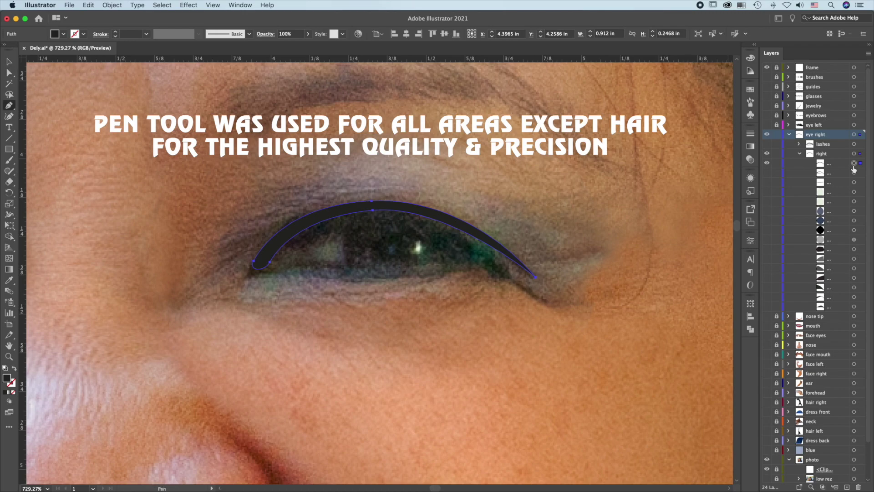
pyautogui.moveTo(371, 305); pyautogui.dragTo(446, 305)
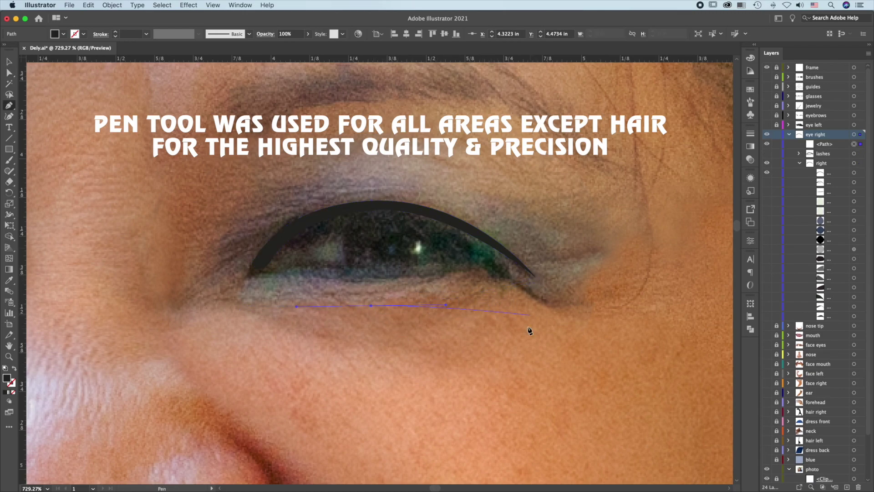
pyautogui.click(529, 359)
pyautogui.click(370, 314)
pyautogui.moveTo(346, 316); pyautogui.dragTo(304, 318)
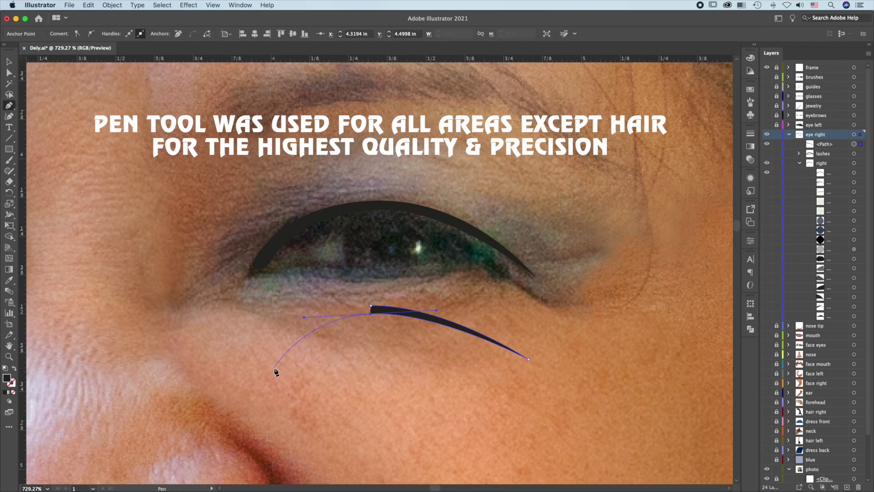
pyautogui.moveTo(274, 368); pyautogui.dragTo(270, 377)
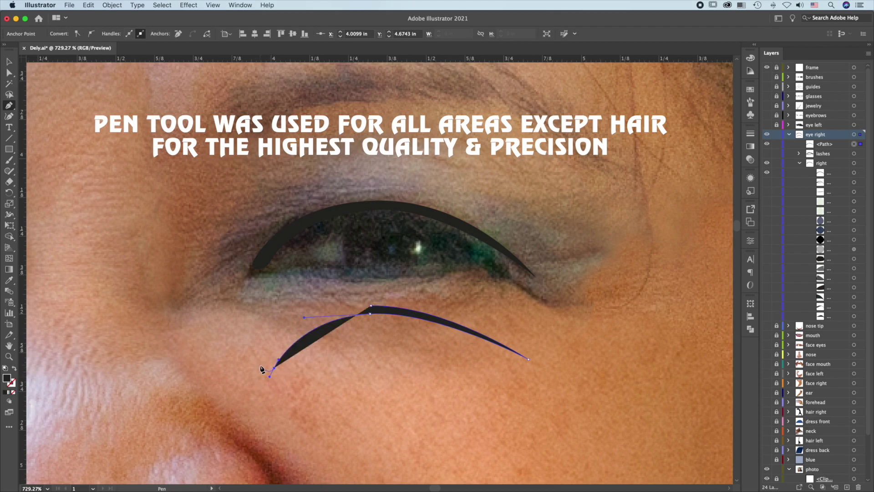
pyautogui.moveTo(260, 367); pyautogui.dragTo(267, 357)
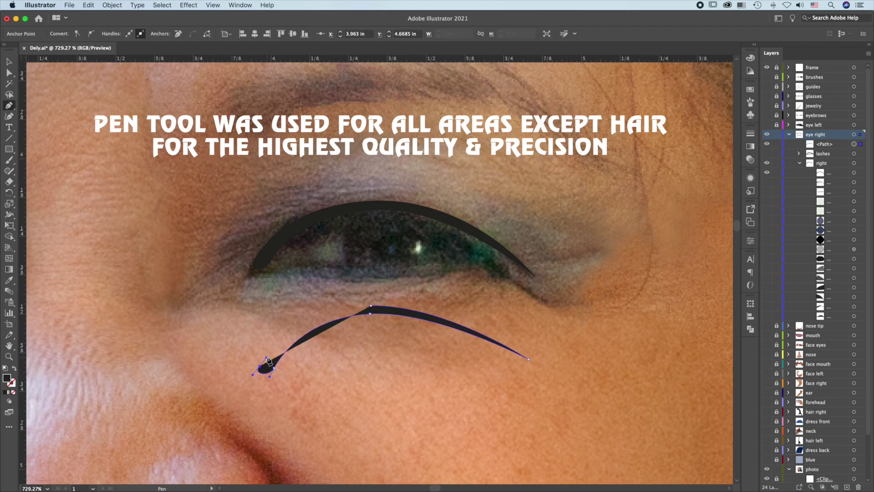
pyautogui.click(13, 369)
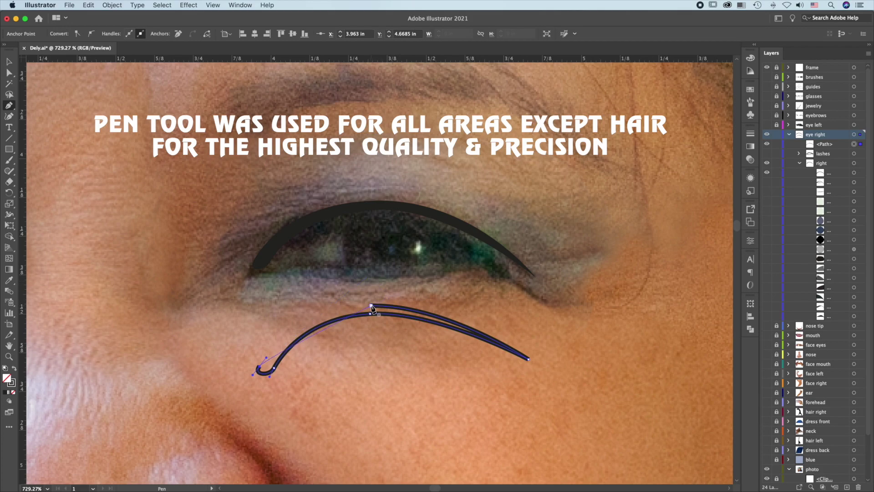
pyautogui.moveTo(372, 306); pyautogui.dragTo(454, 308)
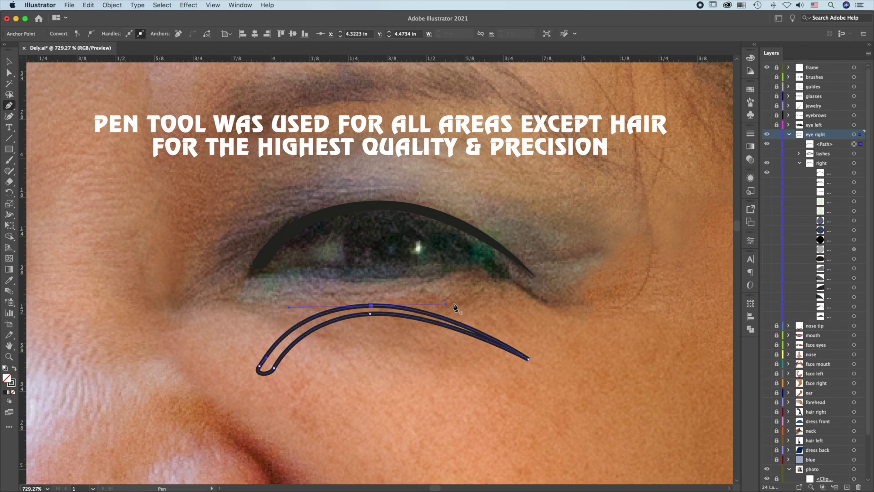
# Reshape the crescent's lower-left tip and give it the upper lash's black fill.
pyautogui.press('a')
pyautogui.click(266, 362)
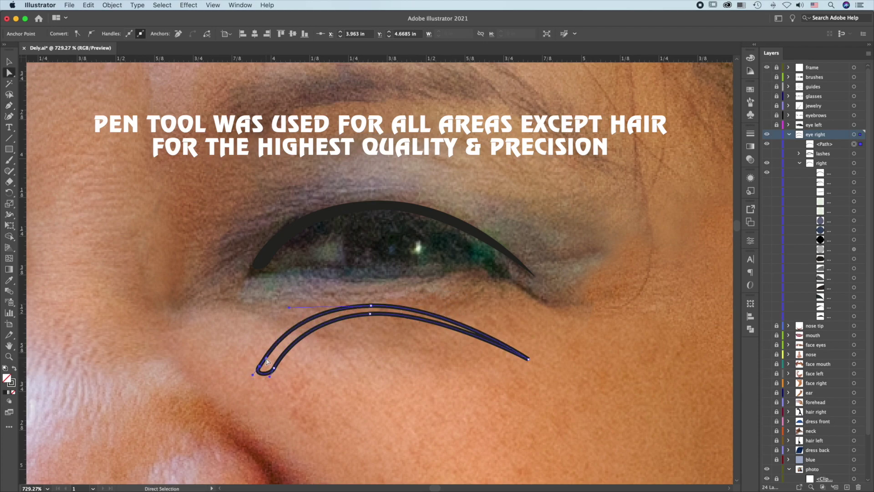
pyautogui.moveTo(267, 361); pyautogui.dragTo(266, 354)
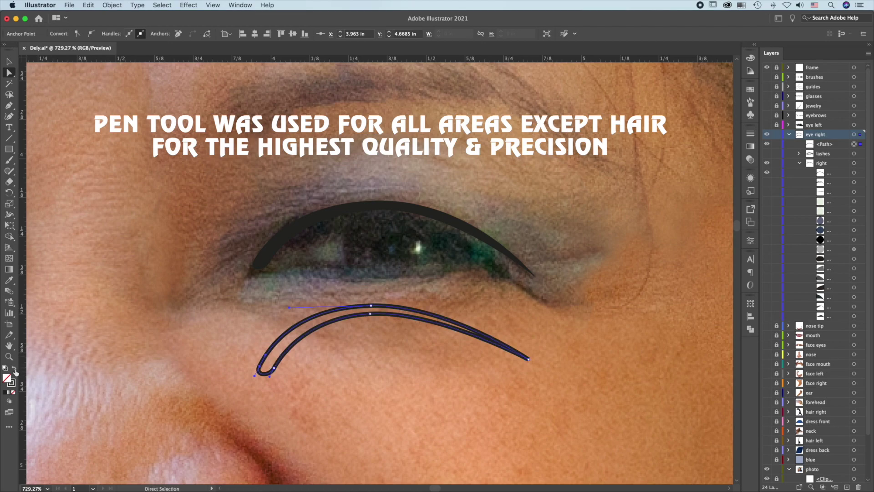
pyautogui.press('i')
pyautogui.click(364, 206)
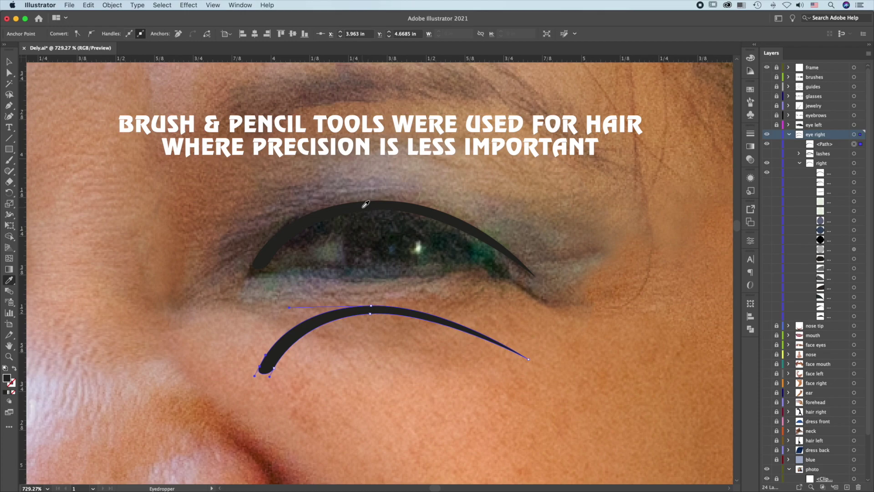
# Deselect, confirm the Pencil tool's Smooth fidelity options, and sketch a stroke below the crescent.
pyautogui.press('super+shift+a')
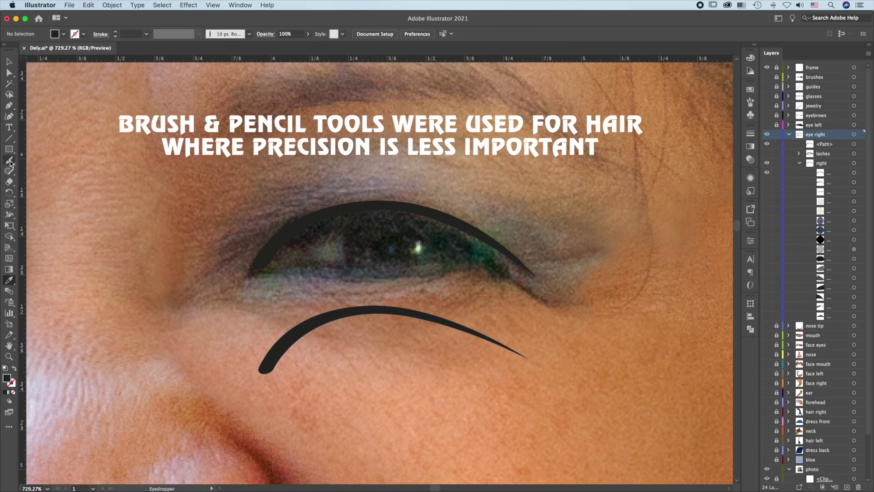
pyautogui.click(9, 171)
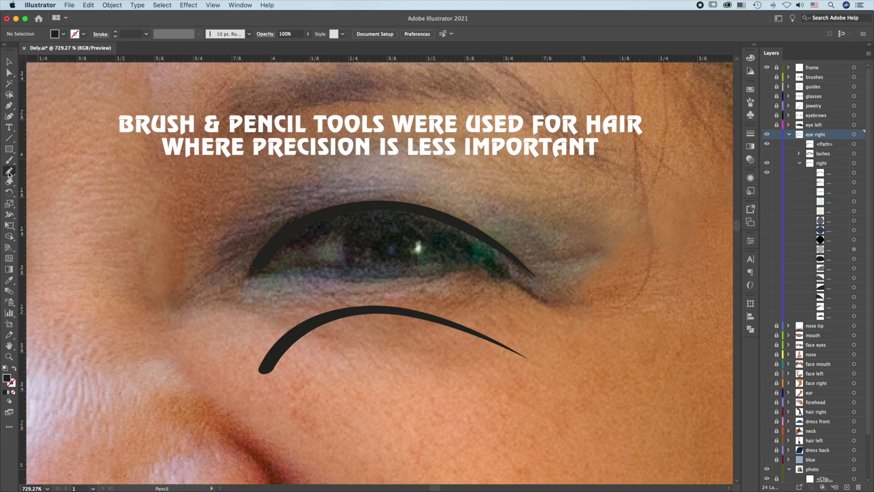
pyautogui.doubleClick(9, 171)
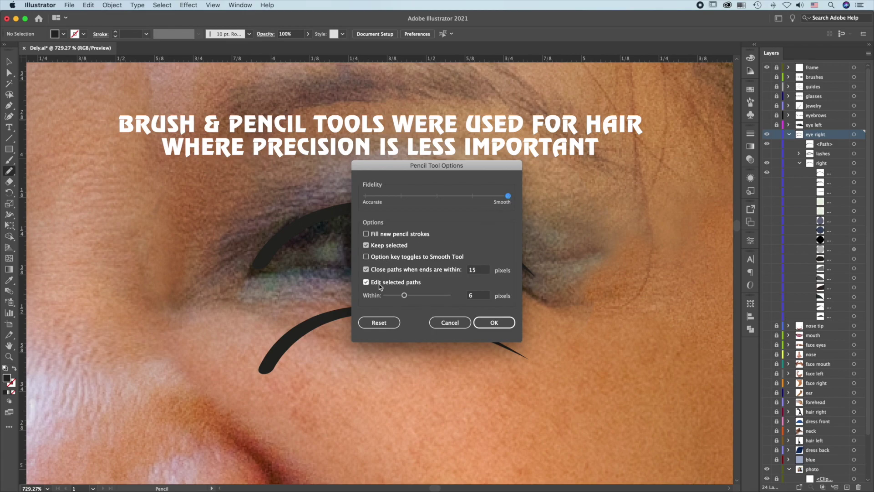
pyautogui.click(494, 325)
pyautogui.moveTo(269, 428)
pyautogui.mouseDown()
pyautogui.moveTo(291, 406)
pyautogui.moveTo(351, 382)
pyautogui.moveTo(430, 394)
pyautogui.moveTo(523, 423)
pyautogui.moveTo(372, 387)
pyautogui.moveTo(329, 392)
pyautogui.moveTo(276, 426)
pyautogui.mouseUp()
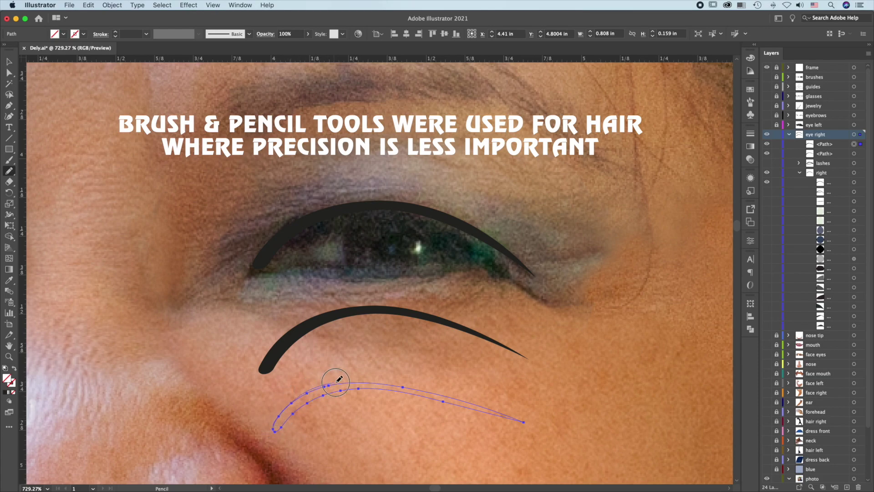
# Redraw the freehand shape's upper edge several times with the Pencil.
pyautogui.moveTo(337, 381)
pyautogui.mouseDown()
pyautogui.moveTo(364, 378)
pyautogui.moveTo(459, 399)
pyautogui.mouseUp()
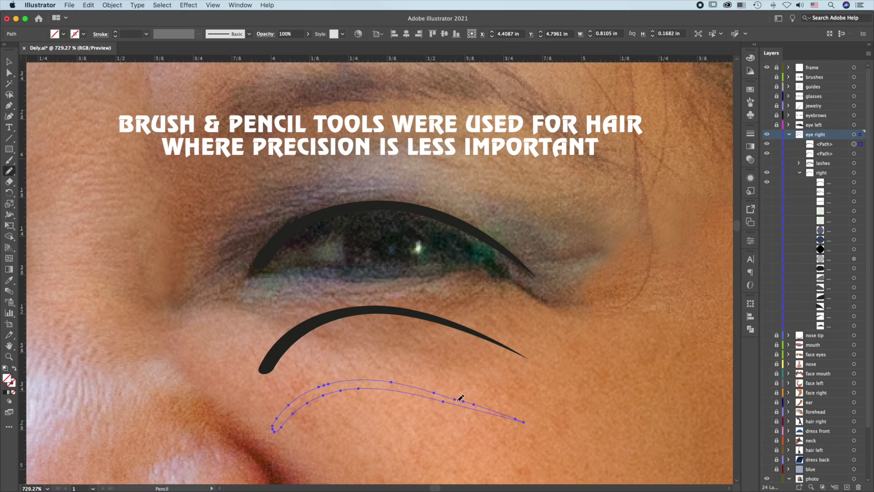
pyautogui.moveTo(374, 380); pyautogui.dragTo(534, 424)
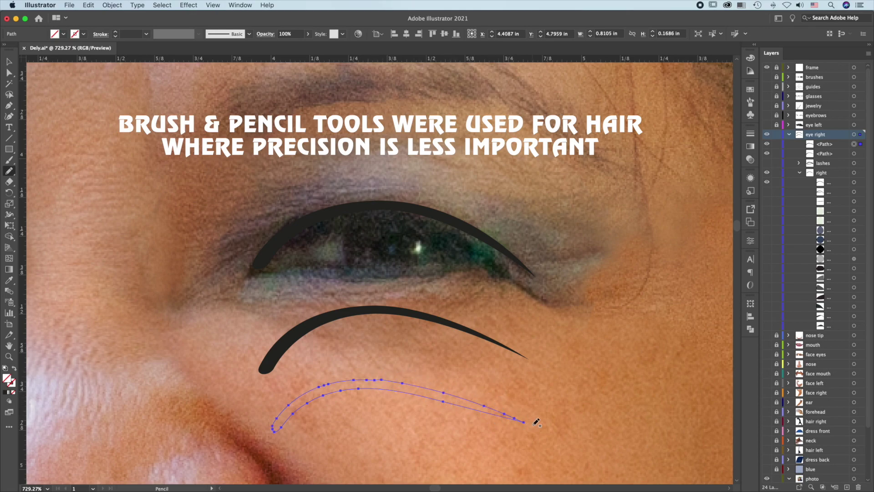
pyautogui.moveTo(277, 415)
pyautogui.mouseDown()
pyautogui.moveTo(296, 395)
pyautogui.moveTo(412, 382)
pyautogui.moveTo(475, 403)
pyautogui.mouseUp()
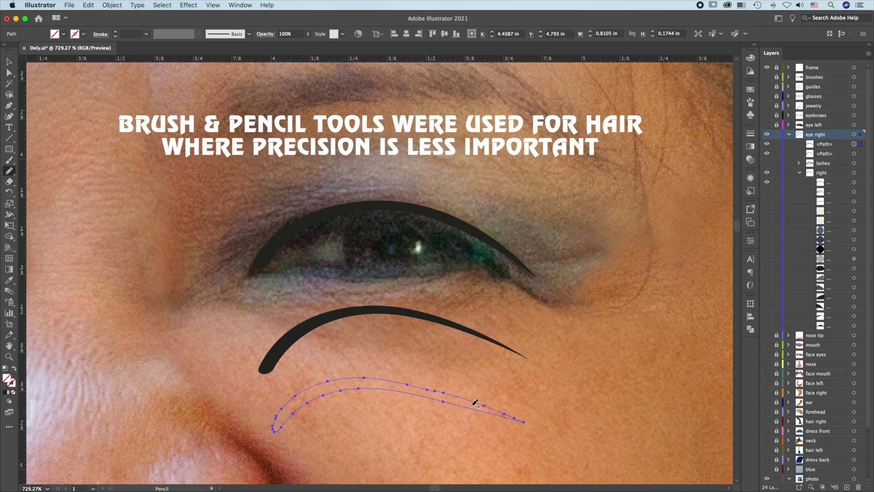
pyautogui.moveTo(357, 377)
pyautogui.mouseDown()
pyautogui.moveTo(462, 392)
pyautogui.moveTo(501, 408)
pyautogui.mouseUp()
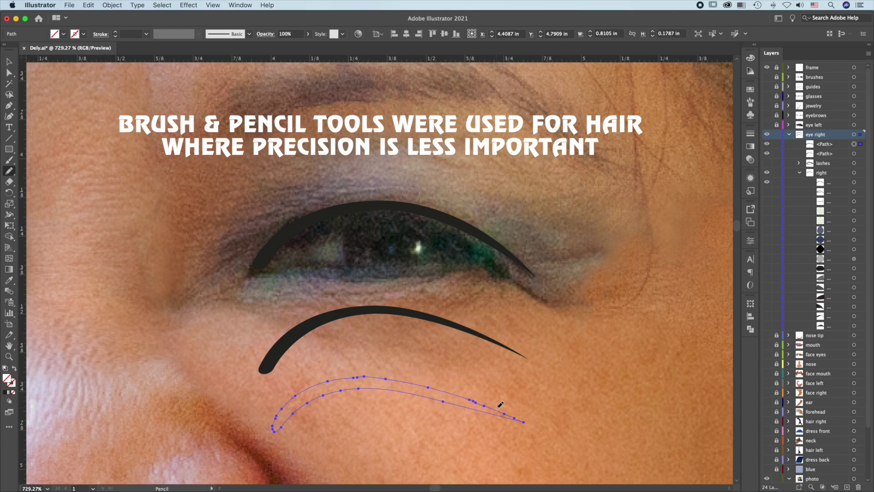
pyautogui.moveTo(276, 414)
pyautogui.mouseDown()
pyautogui.moveTo(366, 373)
pyautogui.moveTo(440, 384)
pyautogui.mouseUp()
# Apply Object > Path > Simplify to the pencil path and adjust its strength.
pyautogui.click(112, 5)
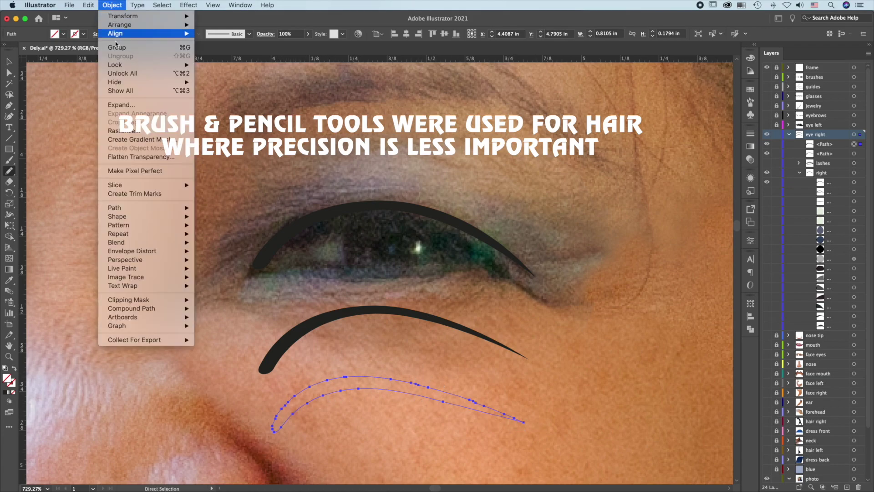
pyautogui.moveTo(125, 209)
pyautogui.click(233, 263)
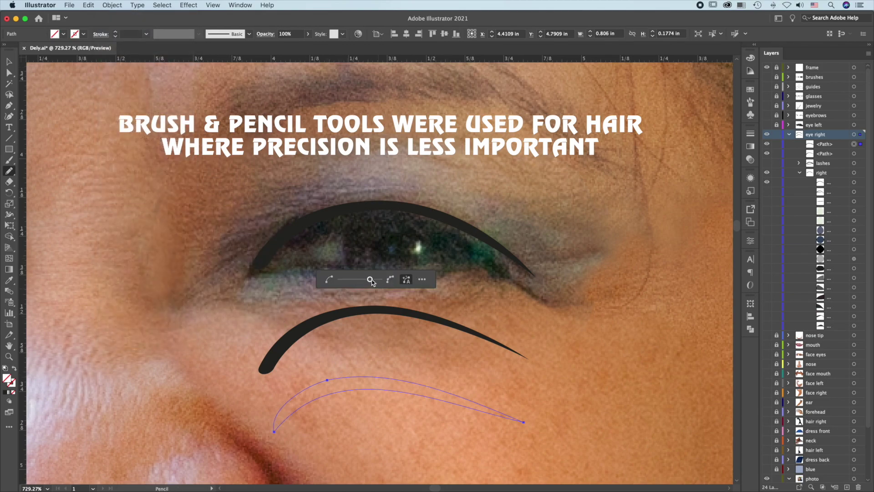
pyautogui.moveTo(373, 283); pyautogui.dragTo(355, 282)
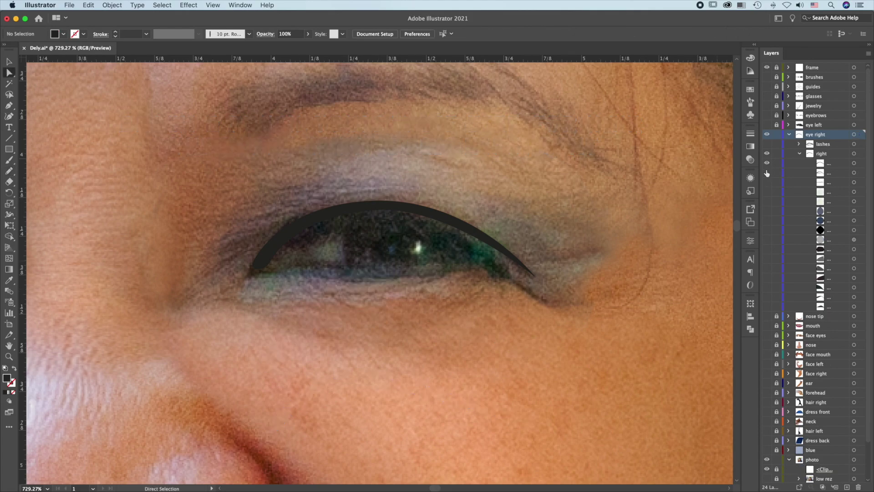
# Reveal the existing lower eyeliner, then start a Pen path curving to a pointed outer tip.
pyautogui.click(768, 173)
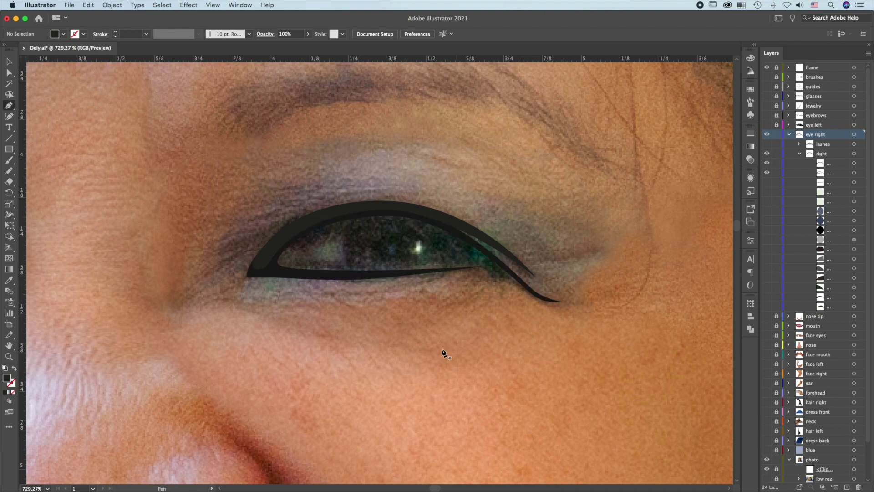
pyautogui.click(289, 273)
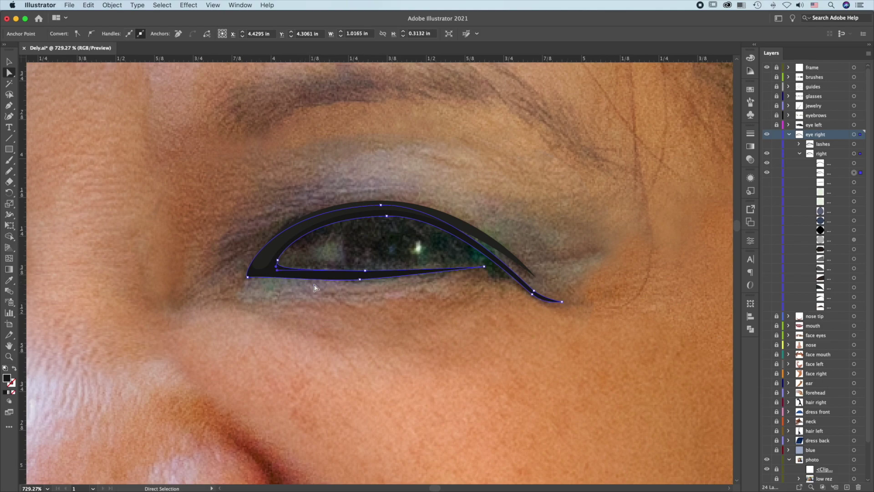
pyautogui.press('p')
pyautogui.keyDown('super'); pyautogui.click(379, 308); pyautogui.keyUp('super')
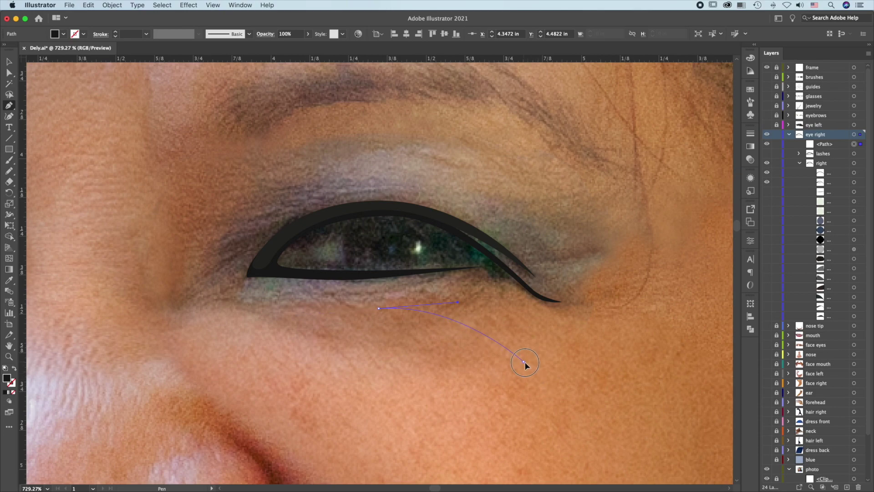
pyautogui.moveTo(524, 361); pyautogui.dragTo(542, 372)
pyautogui.click(556, 372)
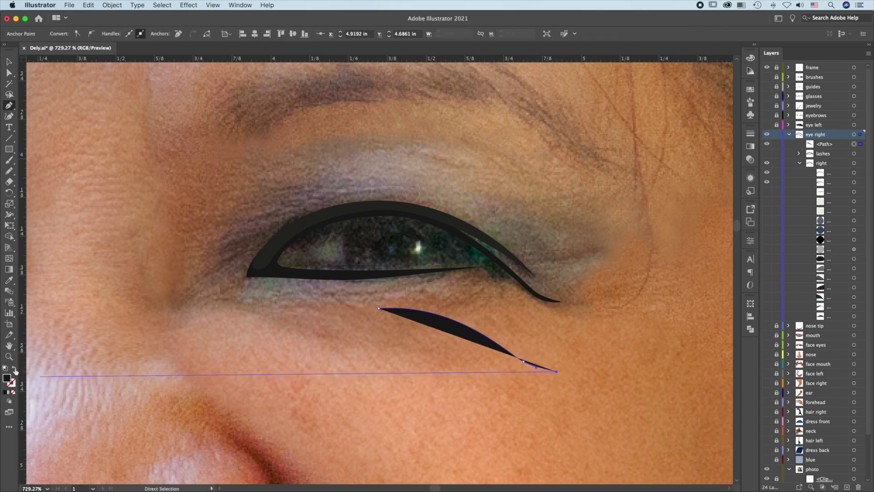
# Trace the crescent's upper and lower edges under the eye and close the path.
pyautogui.click(13, 369)
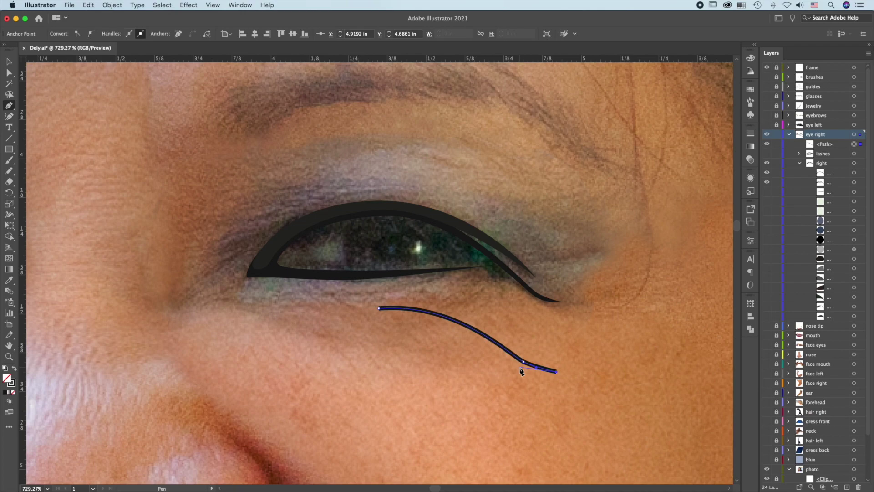
pyautogui.moveTo(520, 368); pyautogui.dragTo(513, 365)
pyautogui.moveTo(378, 315); pyautogui.dragTo(318, 325)
pyautogui.moveTo(269, 359); pyautogui.dragTo(267, 366)
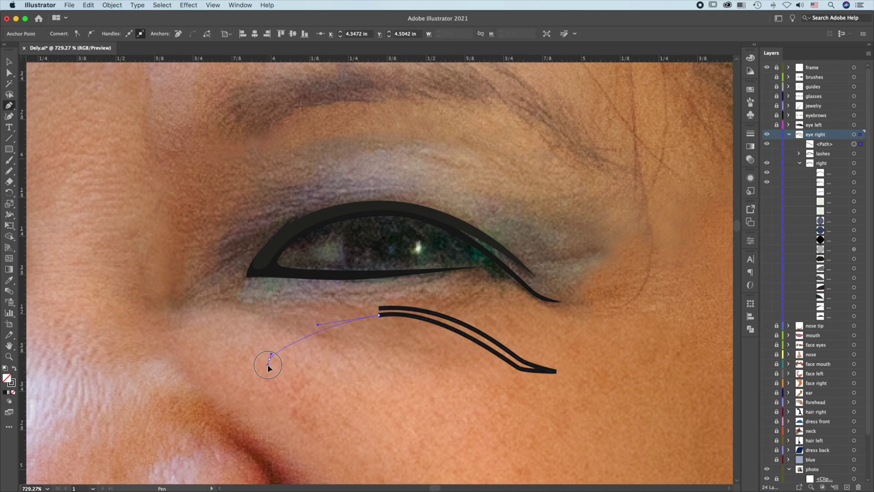
pyautogui.moveTo(501, 379); pyautogui.dragTo(572, 374)
pyautogui.click(501, 378)
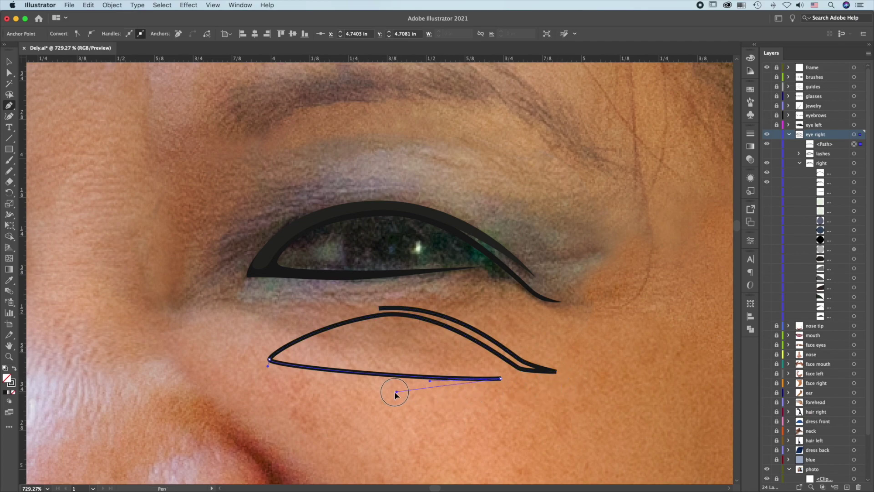
pyautogui.click(352, 388)
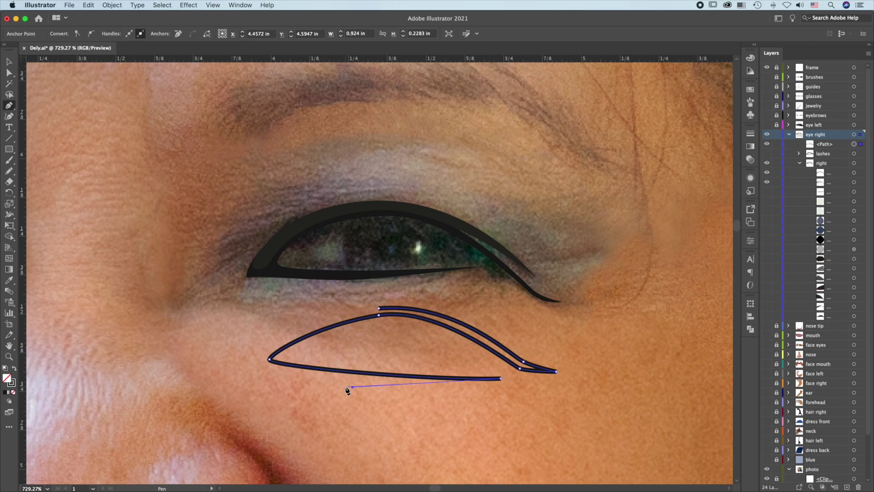
pyautogui.moveTo(346, 387); pyautogui.dragTo(324, 387)
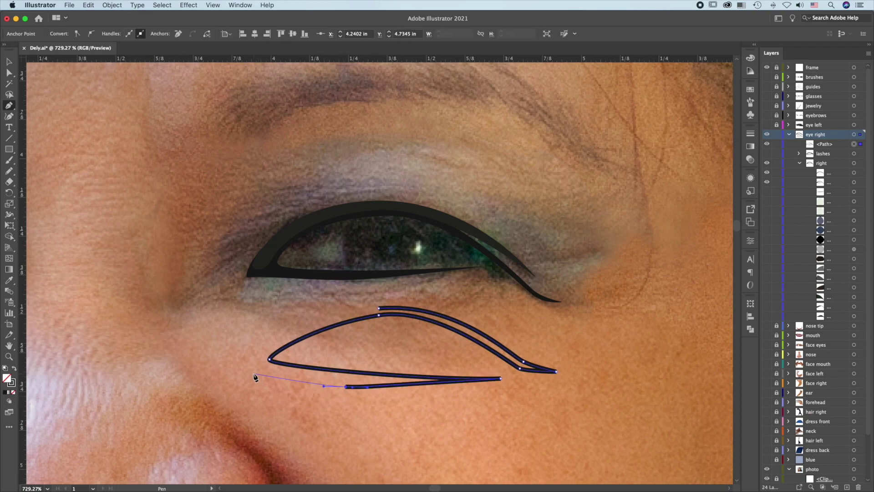
pyautogui.moveTo(252, 374)
pyautogui.mouseDown()
pyautogui.moveTo(245, 367)
pyautogui.moveTo(263, 345)
pyautogui.moveTo(258, 371)
pyautogui.mouseUp()
pyautogui.moveTo(380, 310); pyautogui.dragTo(503, 304)
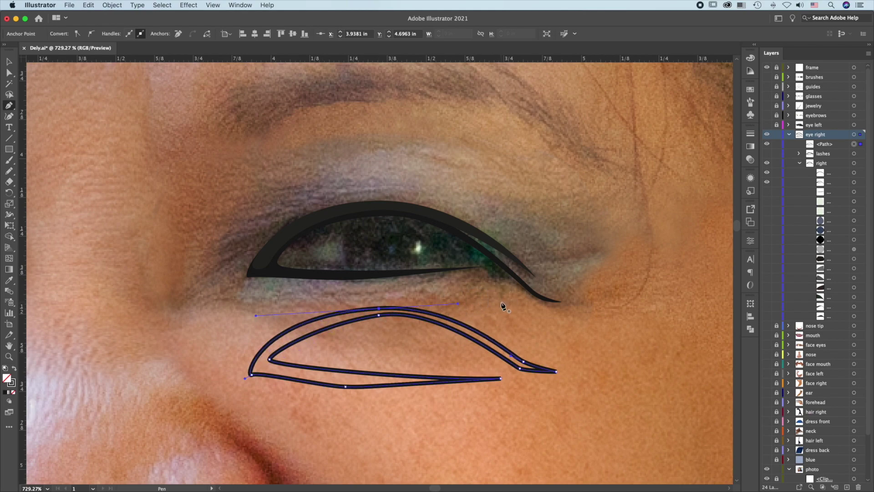
# Refine the crescent's top and bottom anchors, then fill it solid black with no stroke.
pyautogui.press('a')
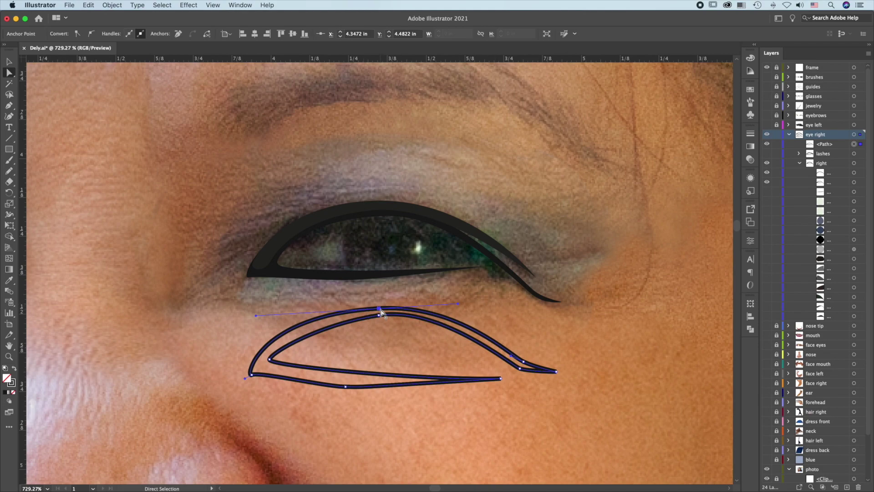
pyautogui.moveTo(379, 309); pyautogui.dragTo(381, 316)
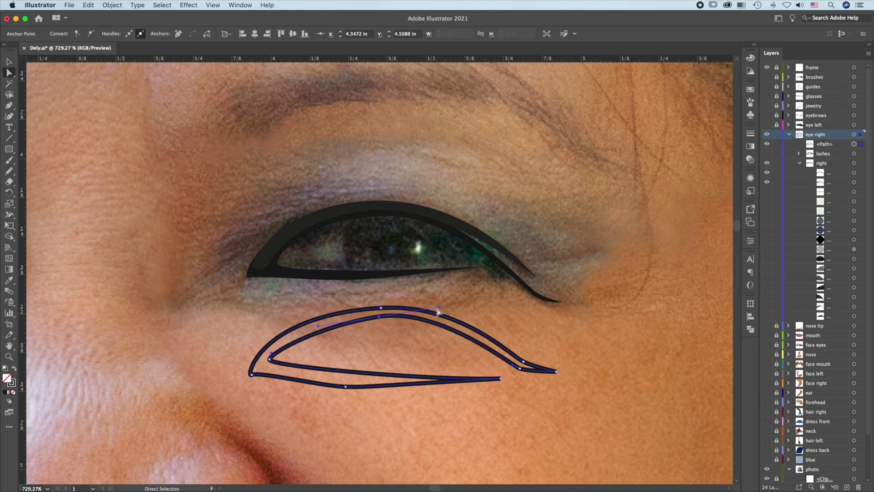
pyautogui.moveTo(461, 309); pyautogui.dragTo(464, 310)
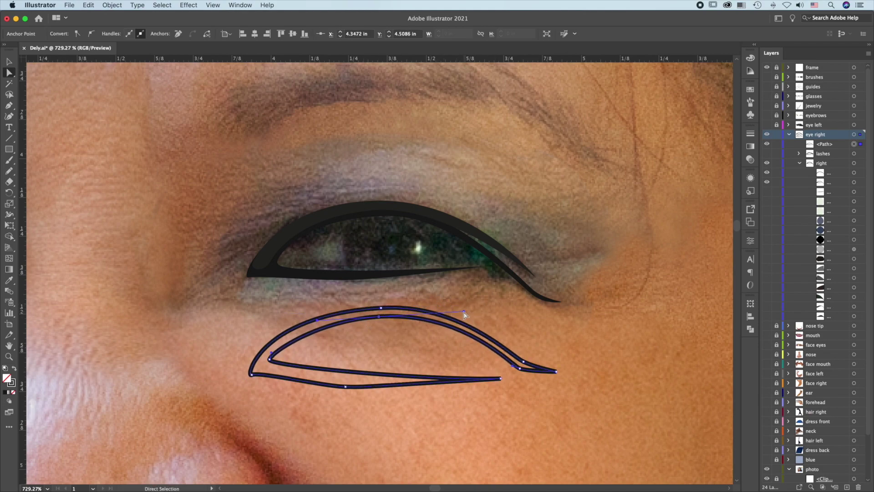
pyautogui.click(347, 385)
pyautogui.moveTo(347, 385); pyautogui.dragTo(395, 387)
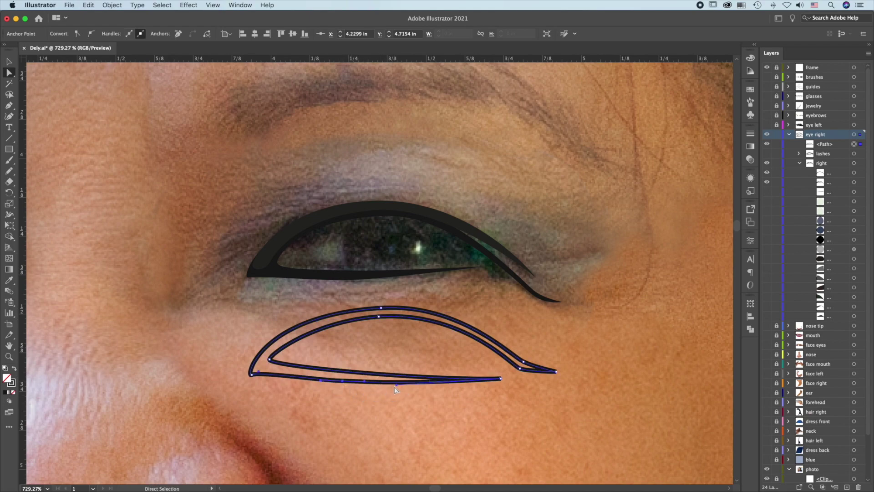
pyautogui.click(14, 369)
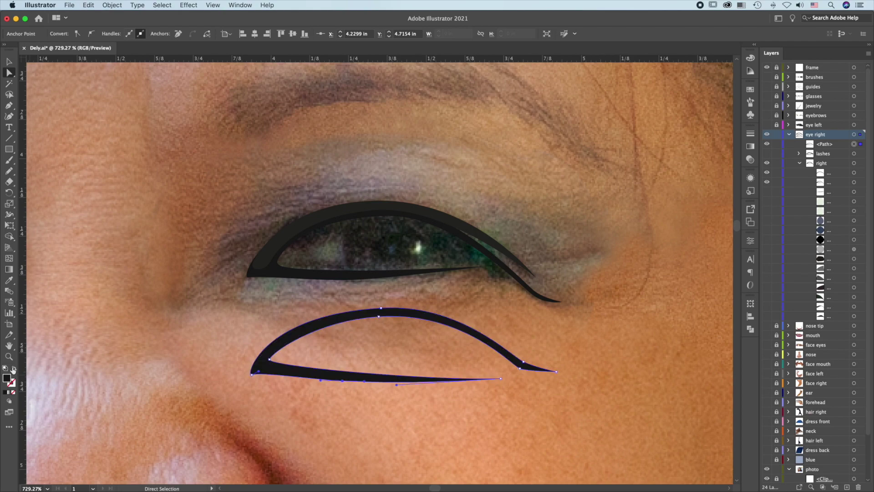
pyautogui.press('super+shift+a')
# Pencil-draw a second crescent lower on the cheek and redraw its edges.
pyautogui.press('n')
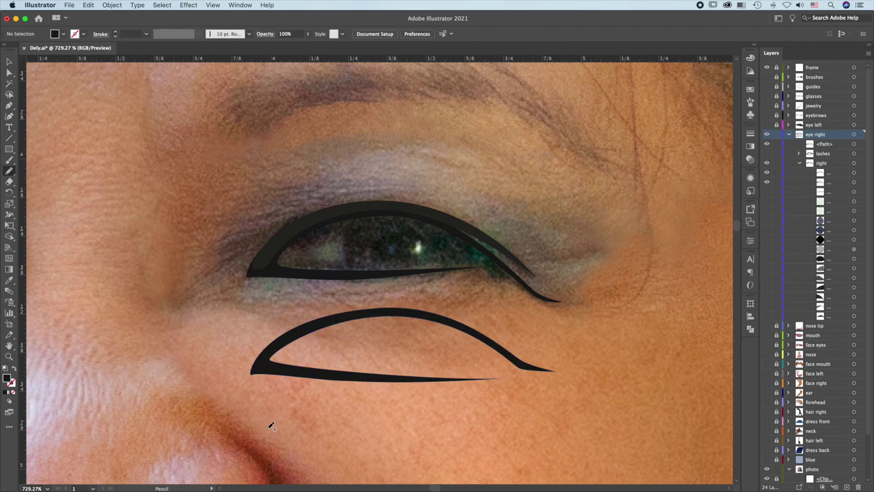
pyautogui.moveTo(263, 433)
pyautogui.mouseDown()
pyautogui.moveTo(334, 400)
pyautogui.moveTo(410, 402)
pyautogui.moveTo(550, 439)
pyautogui.moveTo(504, 439)
pyautogui.moveTo(405, 408)
pyautogui.moveTo(349, 405)
pyautogui.moveTo(289, 436)
pyautogui.moveTo(366, 457)
pyautogui.moveTo(486, 456)
pyautogui.moveTo(360, 462)
pyautogui.moveTo(269, 430)
pyautogui.mouseUp()
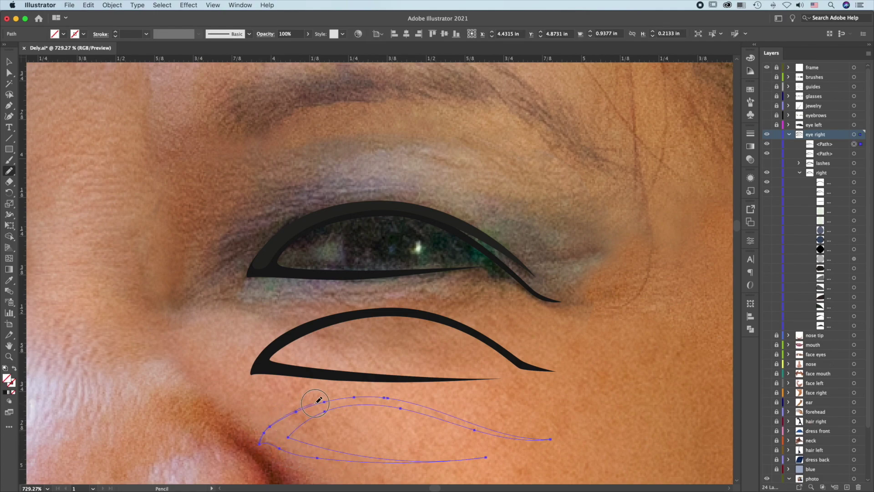
pyautogui.moveTo(363, 393); pyautogui.dragTo(386, 397)
pyautogui.moveTo(254, 441); pyautogui.dragTo(353, 452)
pyautogui.moveTo(300, 426); pyautogui.dragTo(317, 437)
# Fill it with the eyeliner's black via Eyedropper, then delete both under-eye crescents.
pyautogui.press('i')
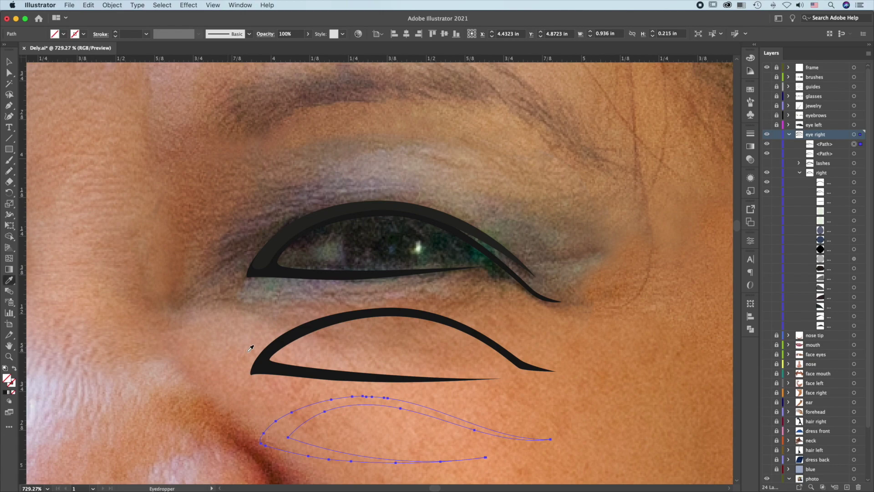
pyautogui.click(321, 323)
pyautogui.press('shift+super+a')
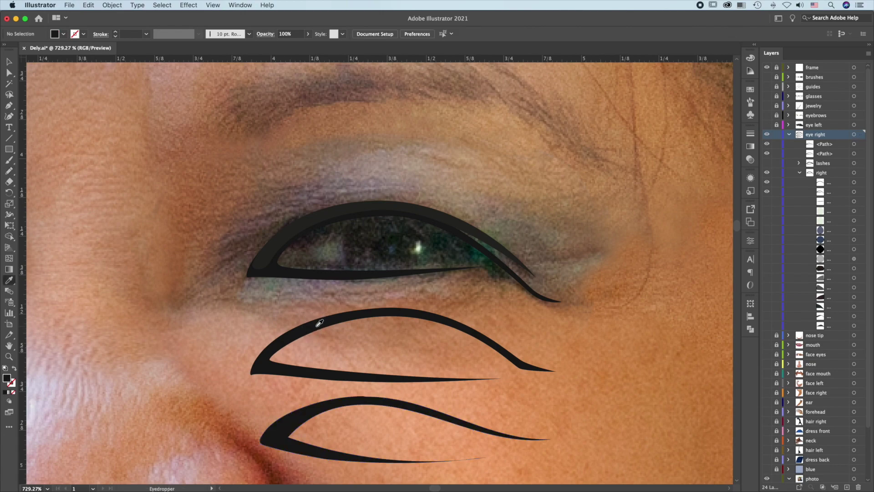
pyautogui.press('Delete')
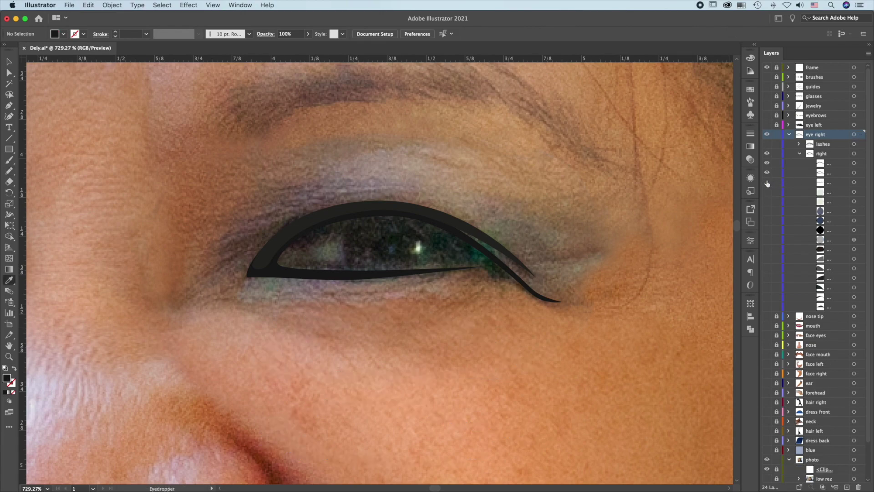
# Show the lower-eyeliner grey band, iris highlights, blue dots, pupil, iris shading and brown iris.
pyautogui.click(767, 182)
pyautogui.click(767, 192)
pyautogui.click(767, 202)
pyautogui.click(768, 211)
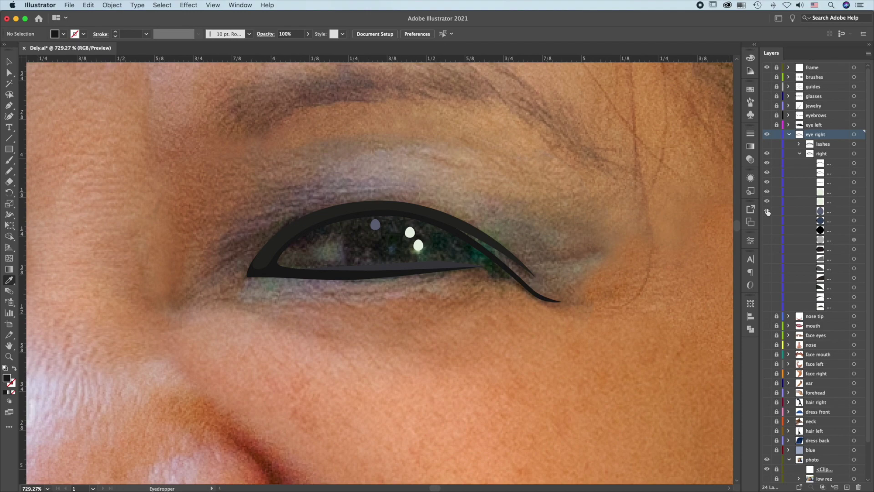
pyautogui.click(767, 220)
pyautogui.click(767, 230)
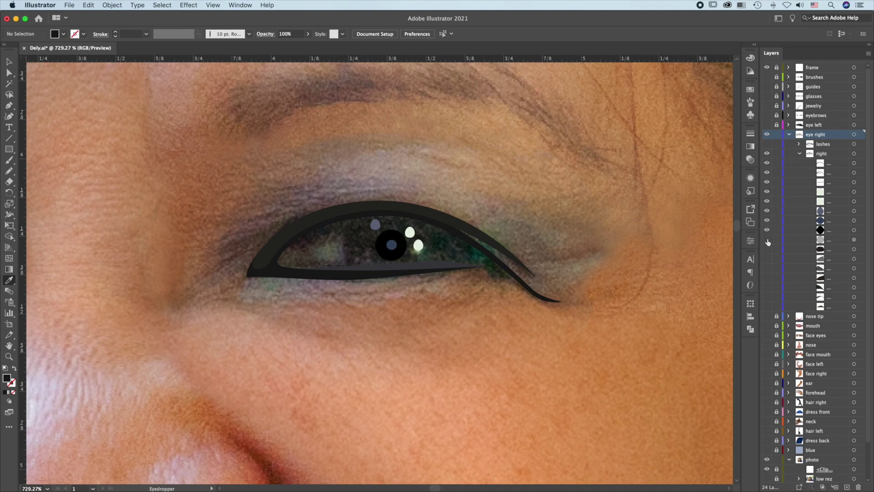
pyautogui.click(767, 240)
pyautogui.click(767, 249)
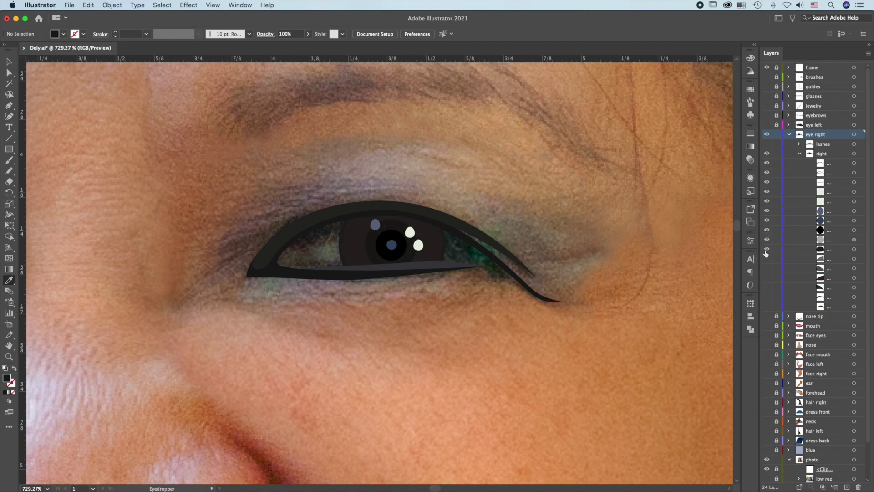
# Show the eye white, grey corner, surrounding makeup shapes and the dark lower-lid shape.
pyautogui.click(768, 259)
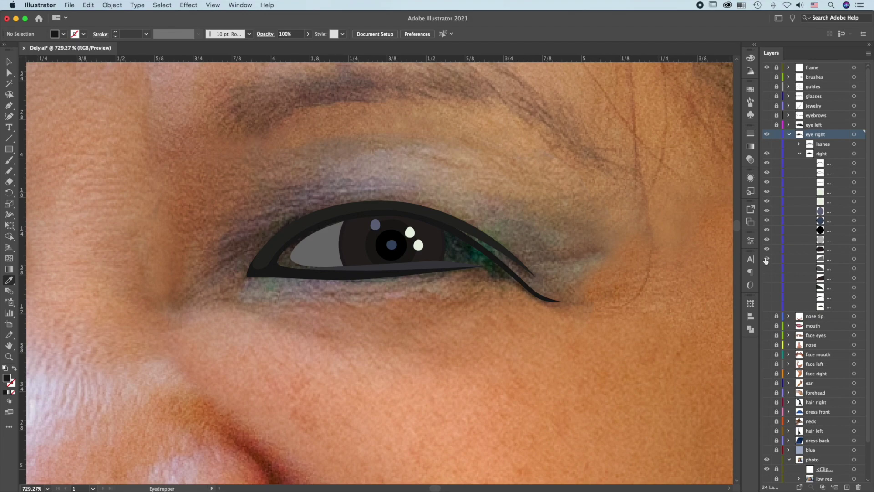
pyautogui.click(767, 269)
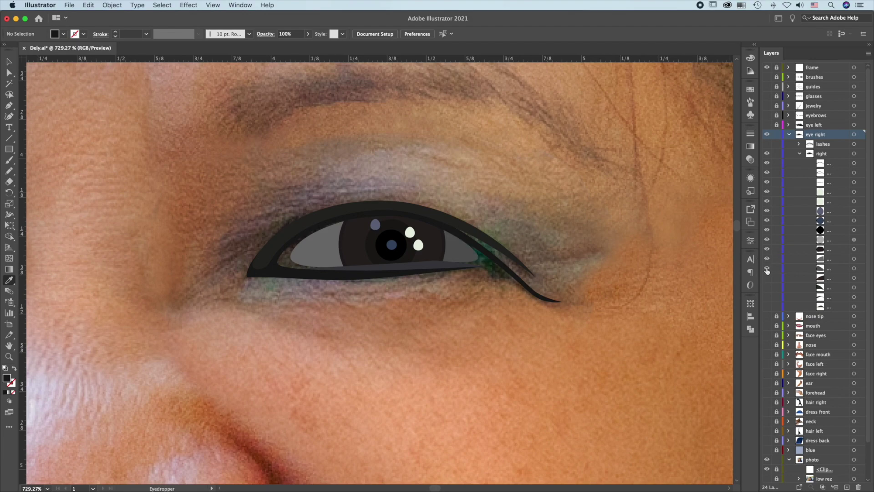
pyautogui.click(768, 278)
pyautogui.click(767, 287)
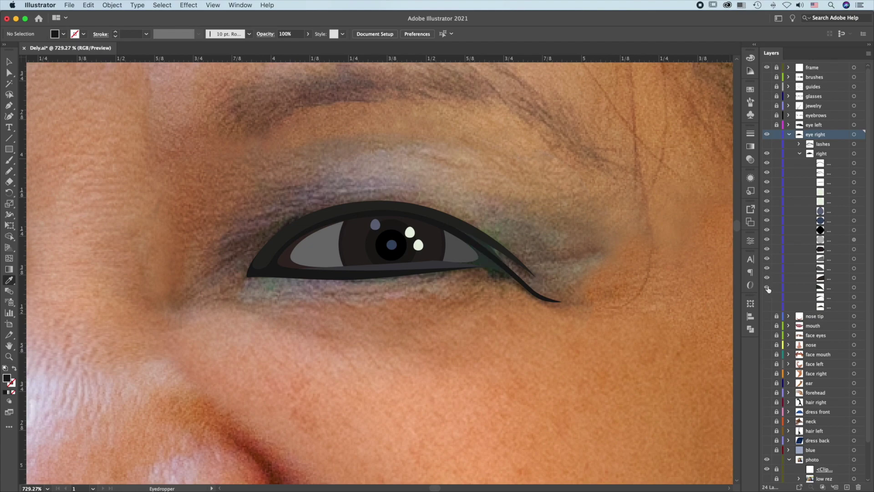
pyautogui.click(767, 297)
pyautogui.click(768, 307)
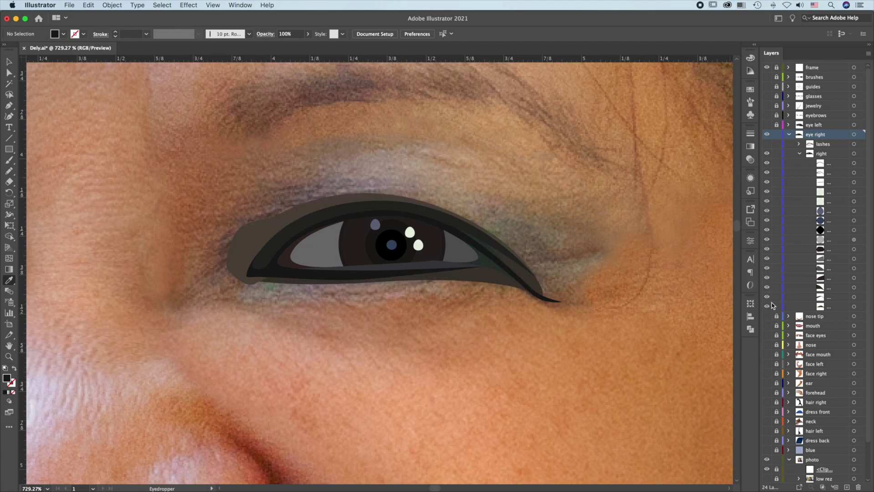
# Expand the lashes group and make every individual lash visible.
pyautogui.click(800, 144)
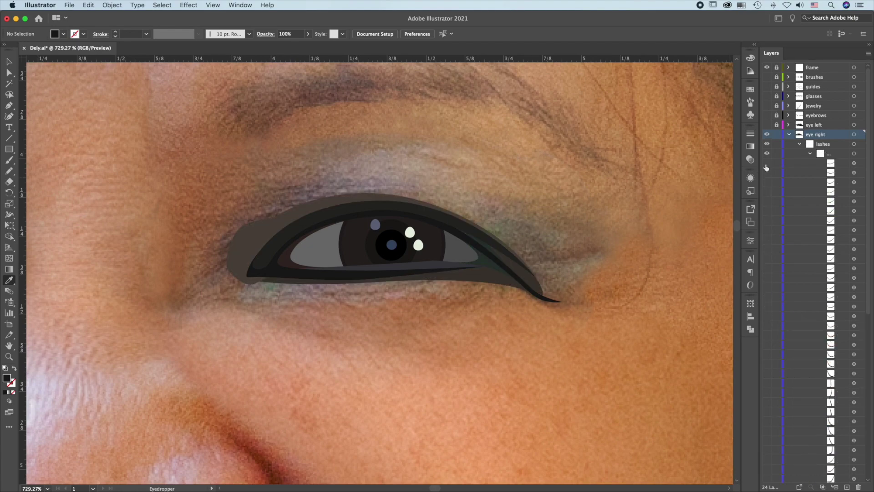
pyautogui.click(767, 163)
pyautogui.moveTo(767, 178); pyautogui.dragTo(769, 470)
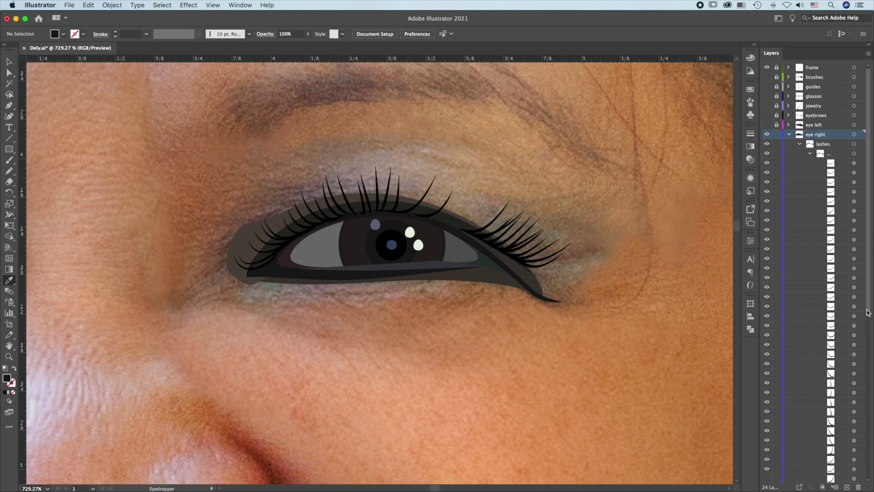
pyautogui.moveTo(865, 314); pyautogui.dragTo(864, 417)
pyautogui.moveTo(767, 302); pyautogui.dragTo(768, 352)
# Pen-draw a two-anchor crease curve above the eyelid with a black stroke and no fill.
pyautogui.press('p')
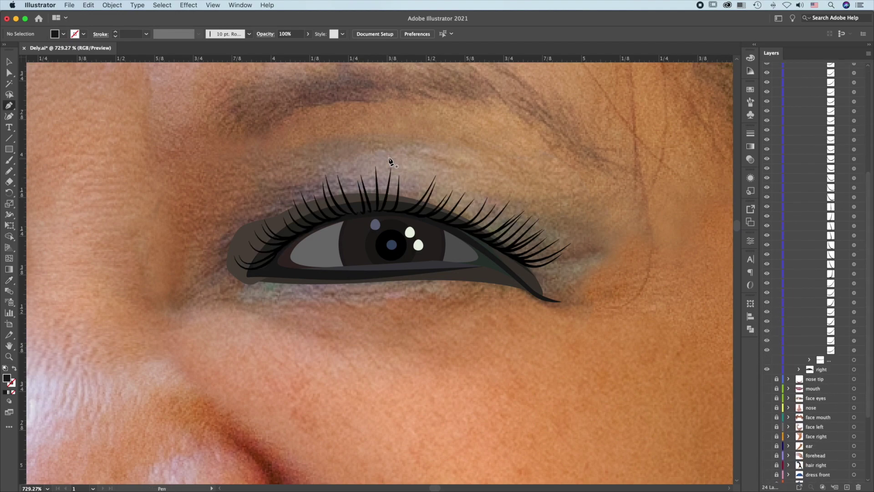
pyautogui.moveTo(388, 158); pyautogui.dragTo(411, 153)
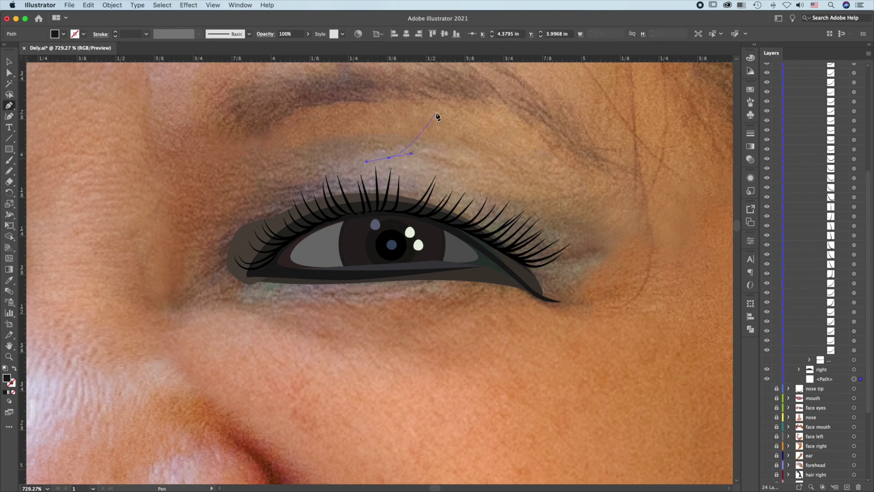
pyautogui.moveTo(436, 112); pyautogui.dragTo(444, 95)
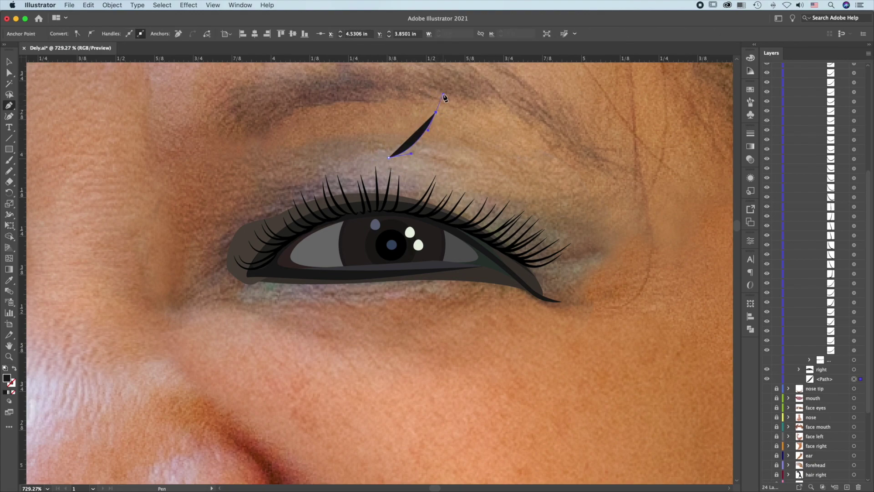
pyautogui.click(14, 368)
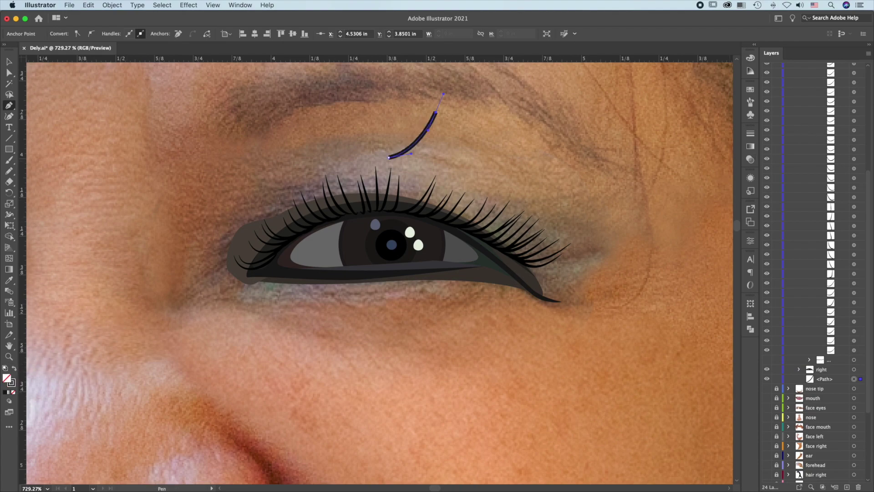
pyautogui.press('Escape')
pyautogui.press('v')
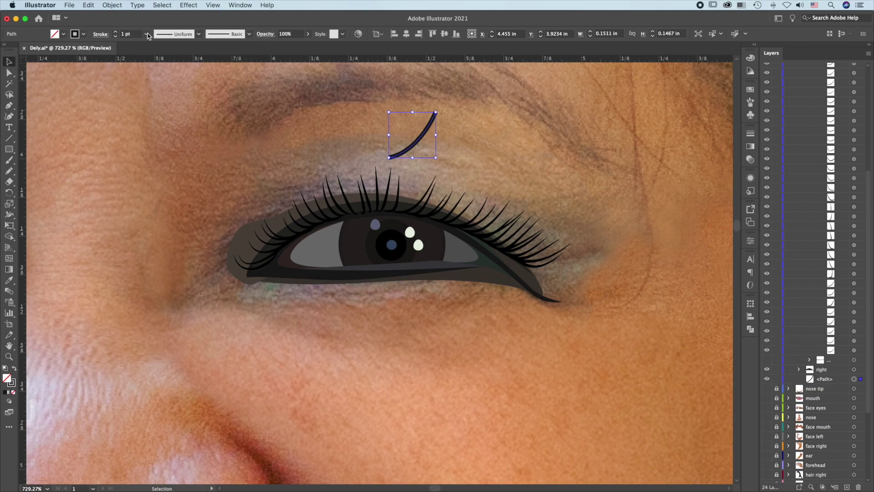
# Give the crease stroke a tapered width profile and flip it along the path.
pyautogui.click(198, 35)
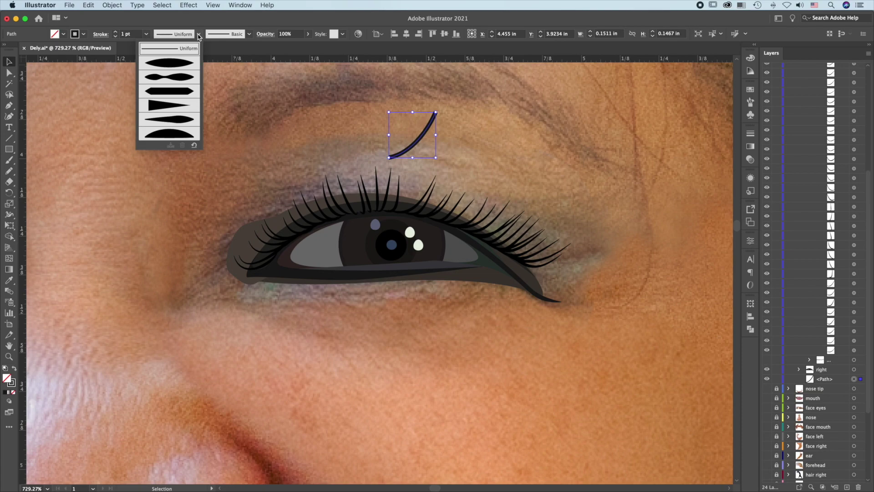
pyautogui.click(175, 120)
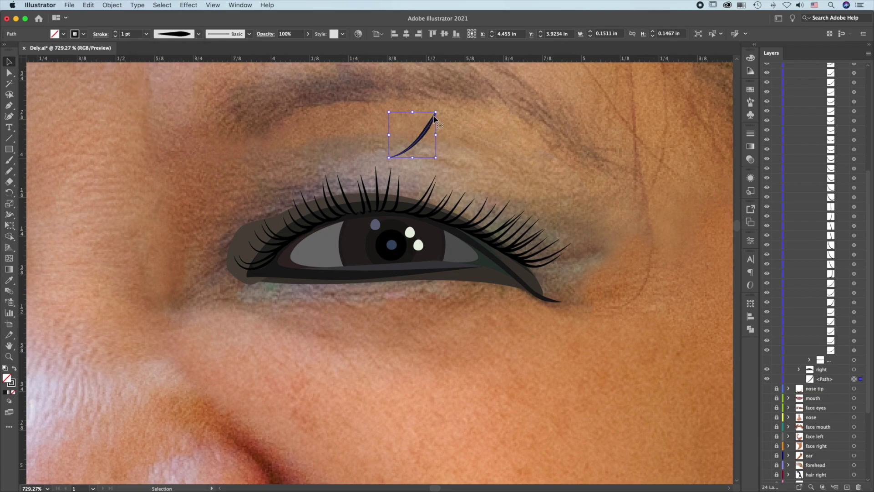
pyautogui.click(751, 134)
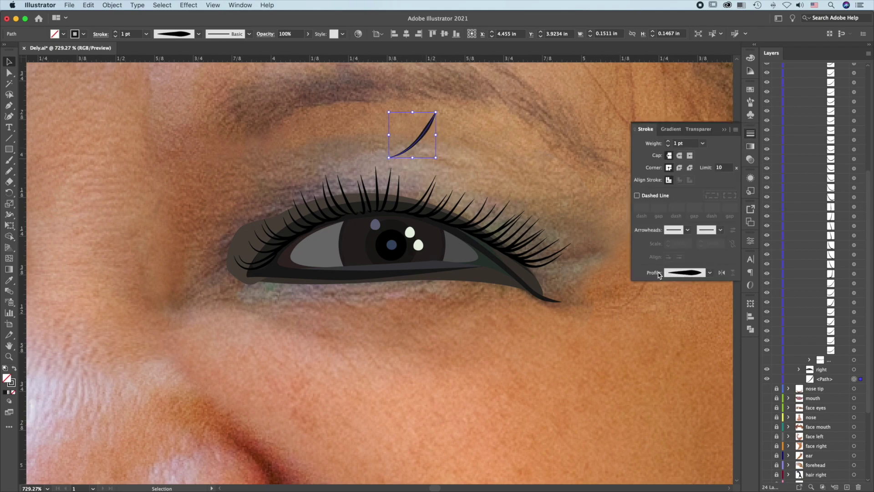
pyautogui.click(722, 273)
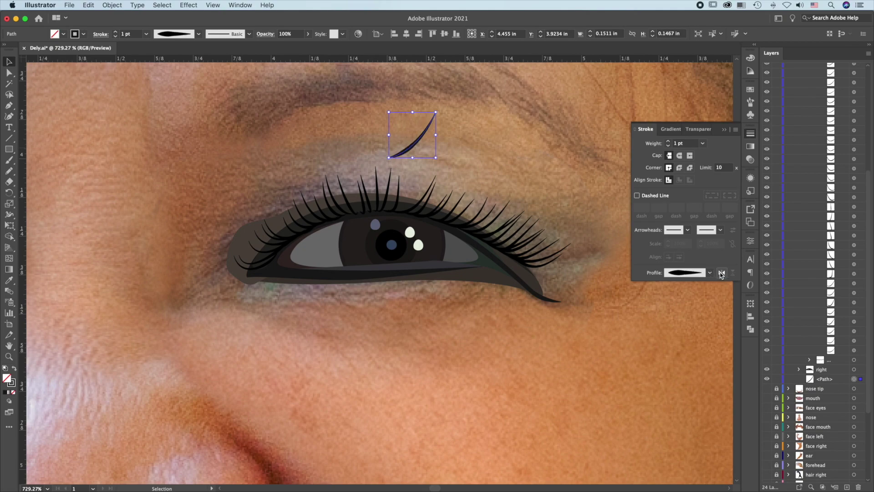
# Reshape the crease curve from its bottom and top anchors with the Pen.
pyautogui.press('p')
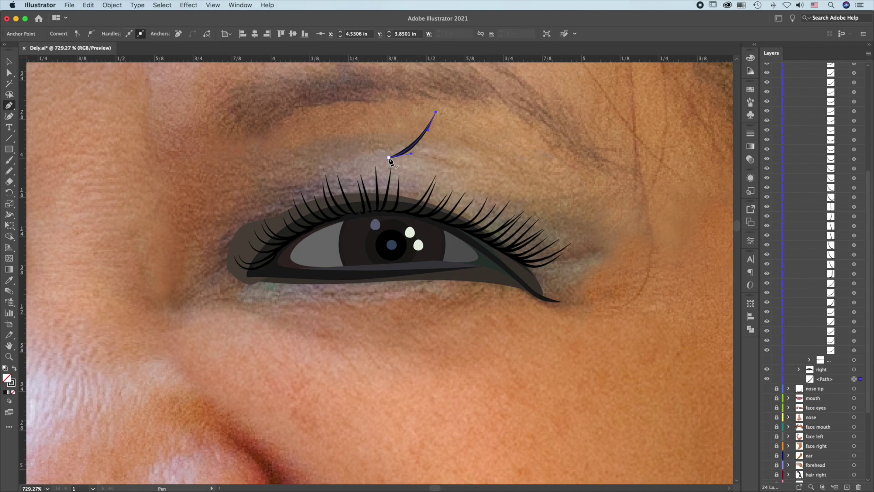
pyautogui.moveTo(390, 158); pyautogui.dragTo(411, 154)
pyautogui.click(435, 113)
# Confirm Paintbrush options, show the brushes layer, and select the thin tapered lash brush.
pyautogui.press('b')
pyautogui.doubleClick(9, 160)
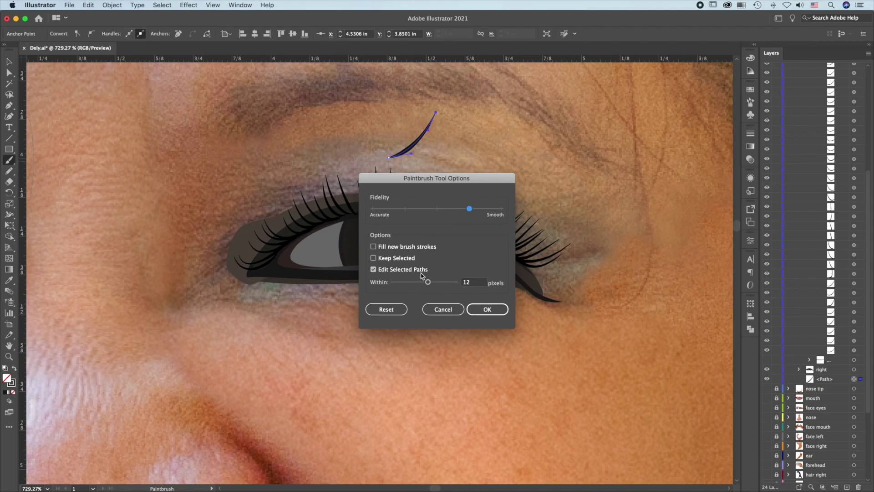
pyautogui.click(491, 309)
pyautogui.click(751, 102)
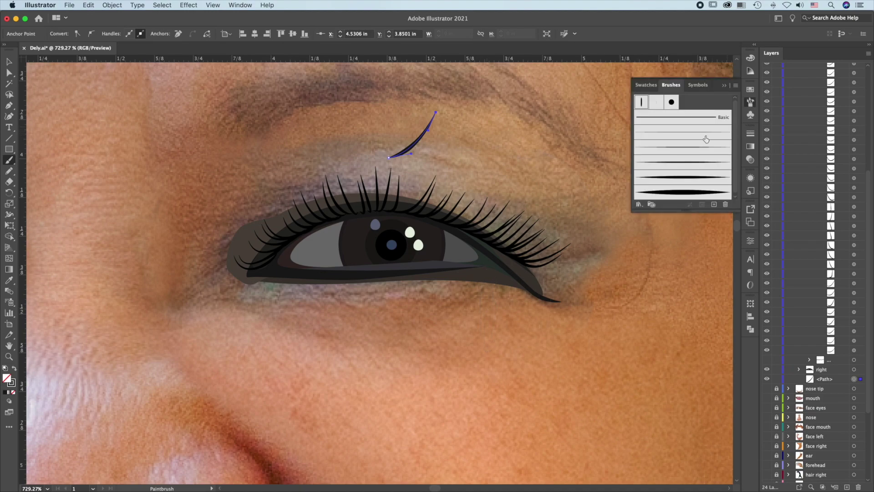
pyautogui.press('super+shift+a')
pyautogui.scroll(10, 771, 77)
pyautogui.click(767, 77)
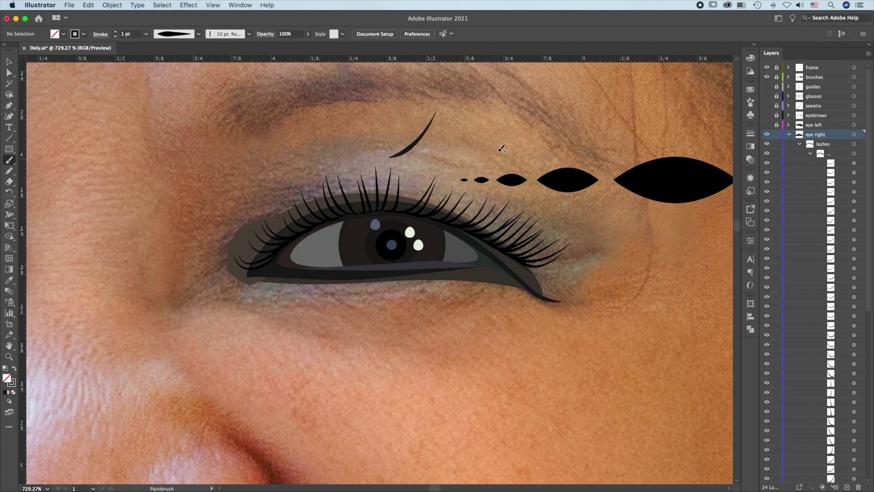
pyautogui.click(750, 102)
pyautogui.click(703, 135)
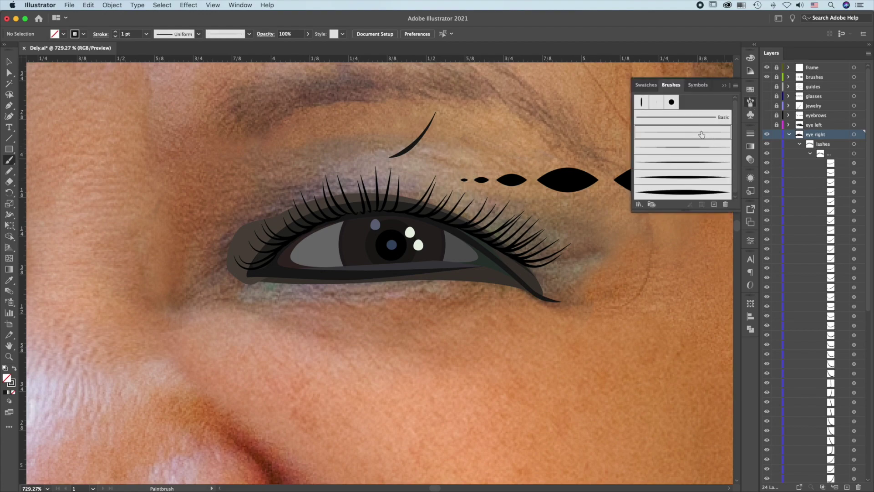
# Paint seven curved lash strokes above the eye and two short lashes below it.
pyautogui.moveTo(405, 156); pyautogui.dragTo(462, 110)
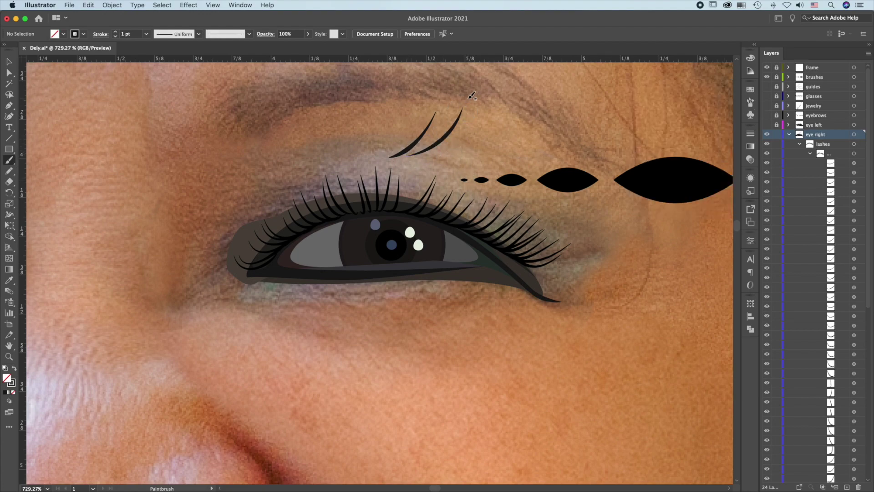
pyautogui.moveTo(421, 154); pyautogui.dragTo(473, 111)
pyautogui.moveTo(428, 154)
pyautogui.mouseDown()
pyautogui.moveTo(481, 141)
pyautogui.moveTo(516, 111)
pyautogui.mouseUp()
pyautogui.moveTo(444, 153); pyautogui.dragTo(533, 122)
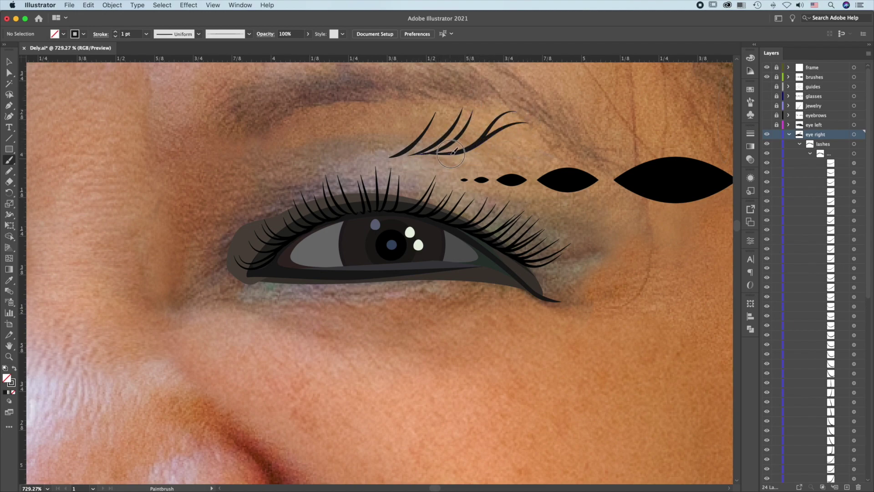
pyautogui.moveTo(471, 154); pyautogui.dragTo(581, 117)
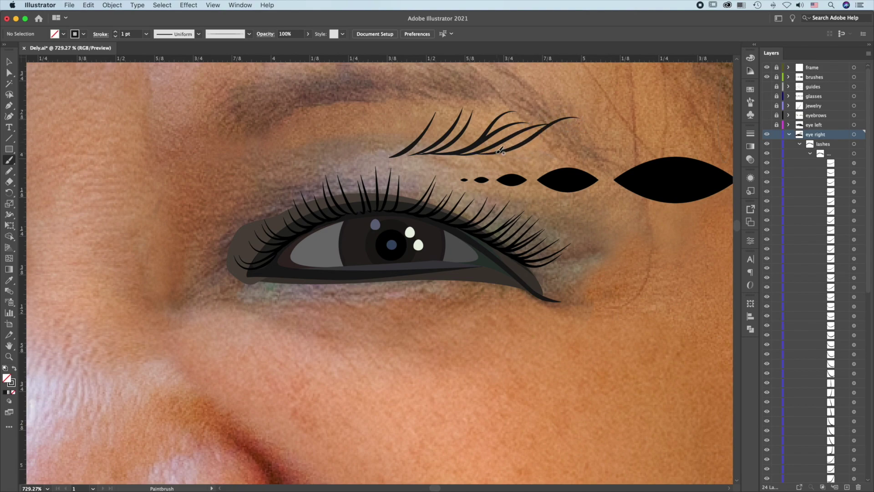
pyautogui.moveTo(498, 154)
pyautogui.mouseDown()
pyautogui.moveTo(558, 133)
pyautogui.moveTo(518, 150)
pyautogui.moveTo(585, 137)
pyautogui.mouseUp()
pyautogui.moveTo(529, 152); pyautogui.dragTo(592, 150)
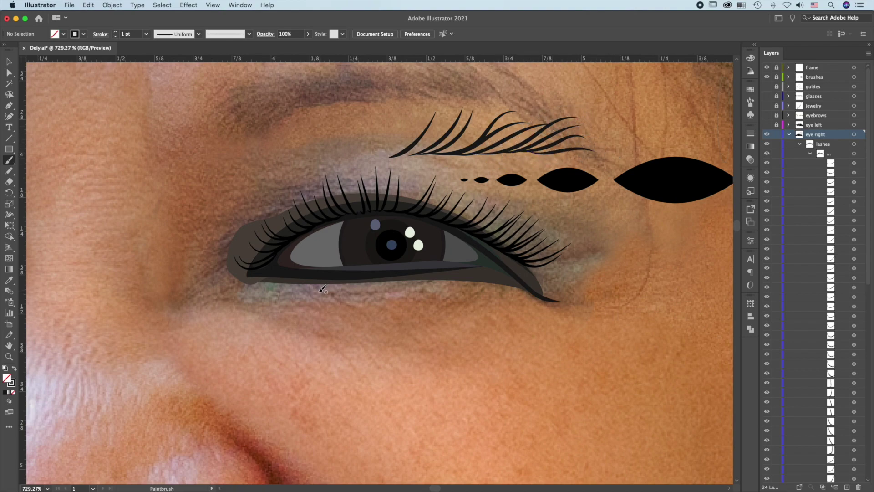
pyautogui.moveTo(316, 294); pyautogui.dragTo(292, 326)
pyautogui.moveTo(321, 295)
pyautogui.mouseDown()
pyautogui.moveTo(310, 320)
pyautogui.moveTo(337, 318)
pyautogui.mouseUp()
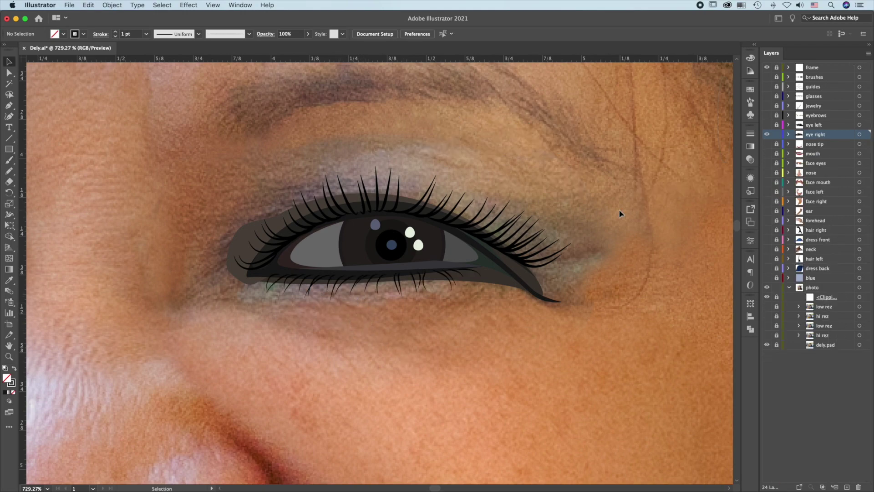
# Fit the artboard, show the eye left layer, zoom to the nose and show its brown and shadow shapes.
pyautogui.press('super+0')
pyautogui.click(767, 125)
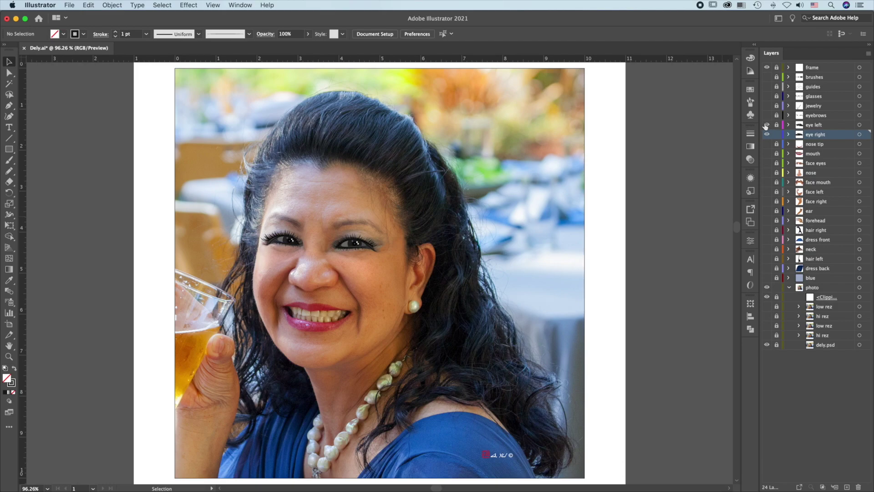
pyautogui.press('z')
pyautogui.moveTo(309, 281); pyautogui.dragTo(564, 327)
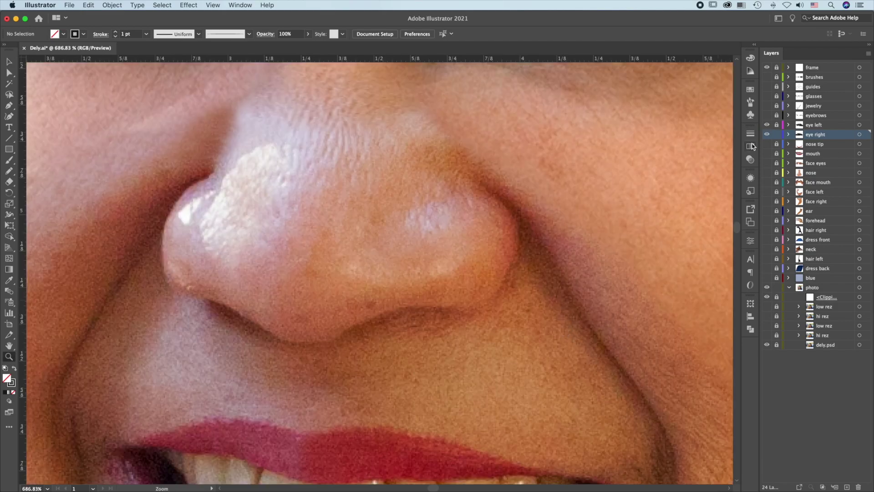
pyautogui.click(767, 144)
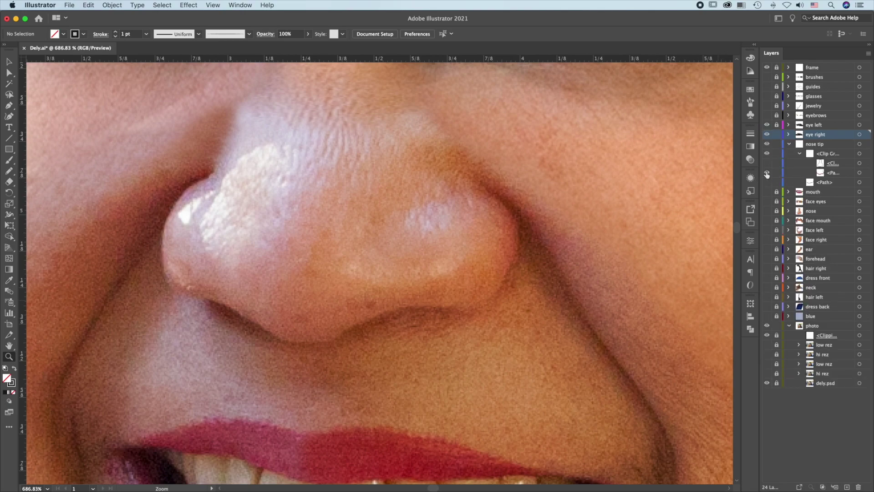
pyautogui.click(767, 153)
pyautogui.click(767, 182)
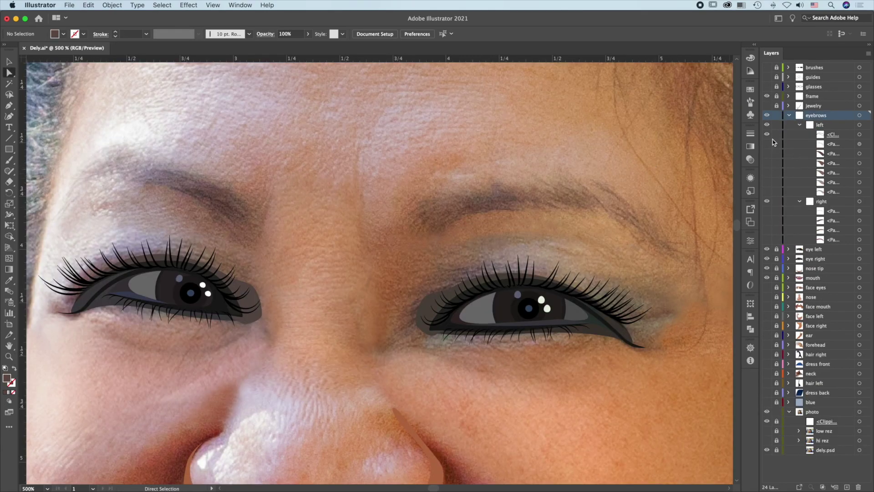
# Reveal eyebrow shapes with Show All, switch to the posterized trace, and hide the pale left shape.
pyautogui.press('super+alt+3')
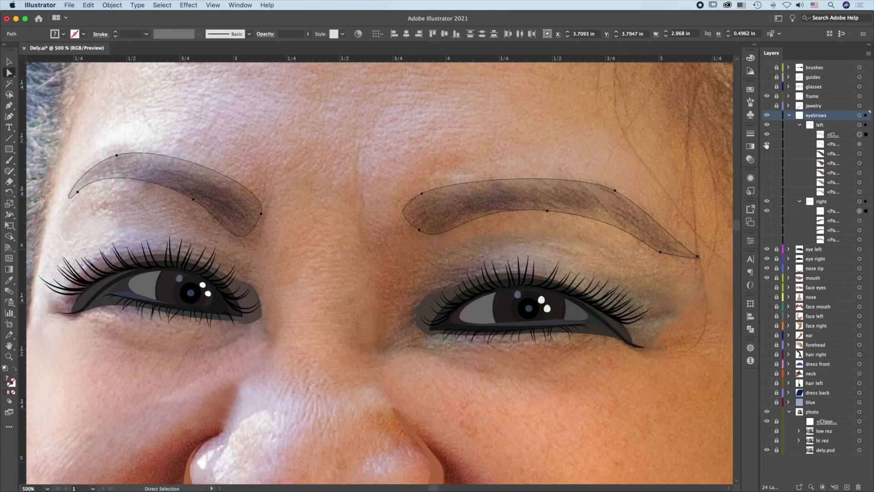
pyautogui.click(767, 441)
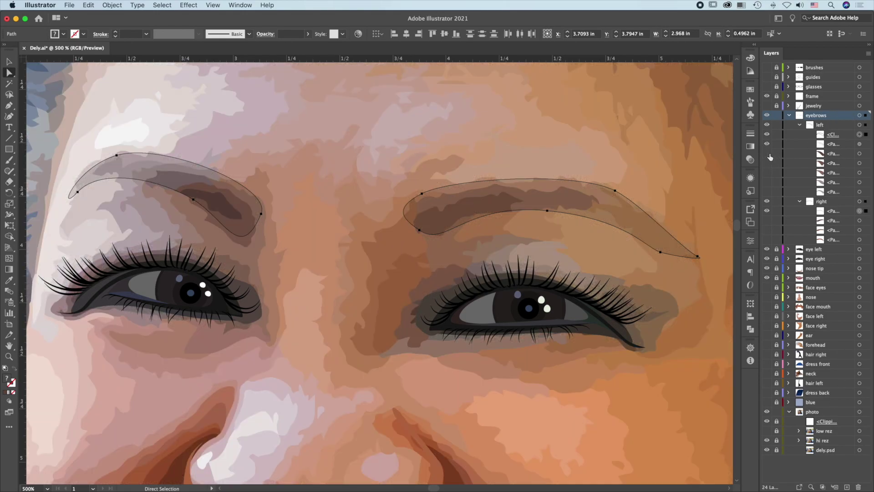
pyautogui.press('super+alt+3')
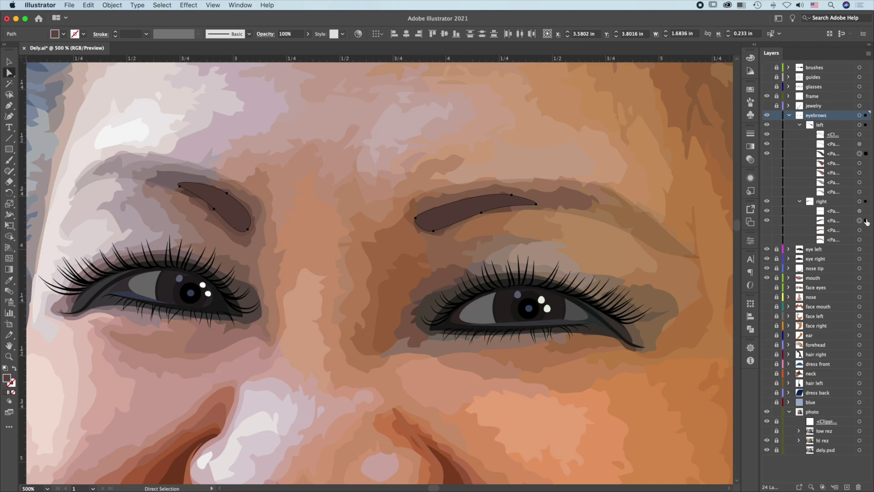
pyautogui.press('super+alt+3')
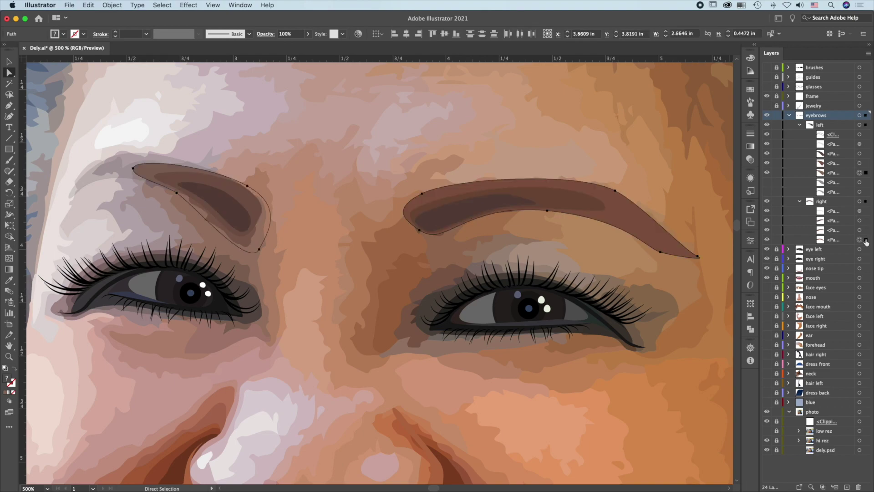
pyautogui.press('super+alt+3')
pyautogui.press('super+3')
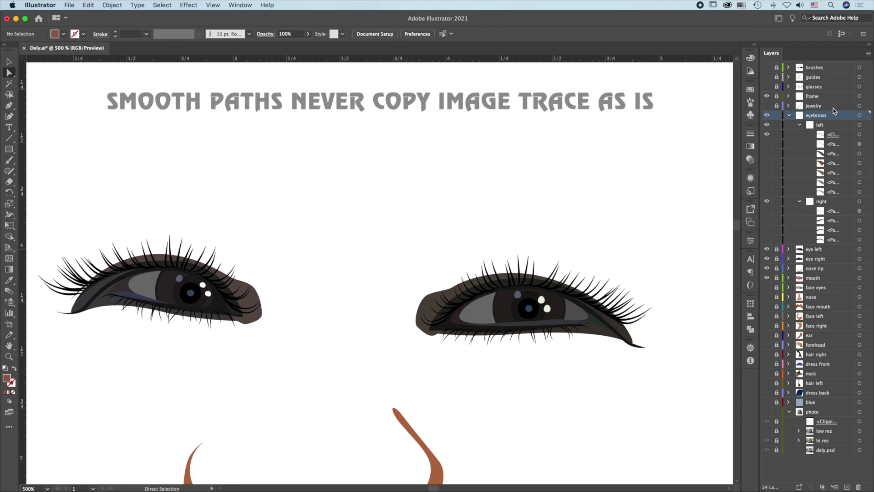
# Show each eyebrow sublayer in turn: pale grey base, dark shapes and brown shapes on both brows.
pyautogui.click(767, 143)
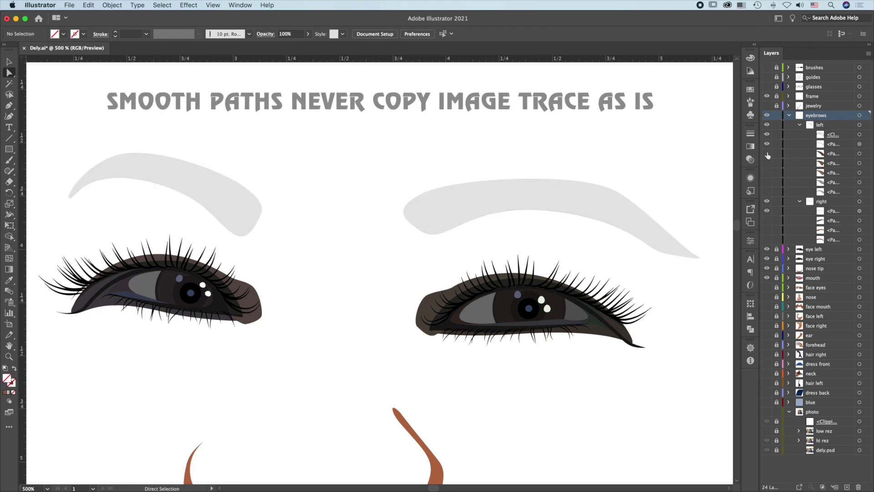
pyautogui.click(767, 154)
pyautogui.click(767, 221)
pyautogui.click(767, 163)
pyautogui.click(767, 230)
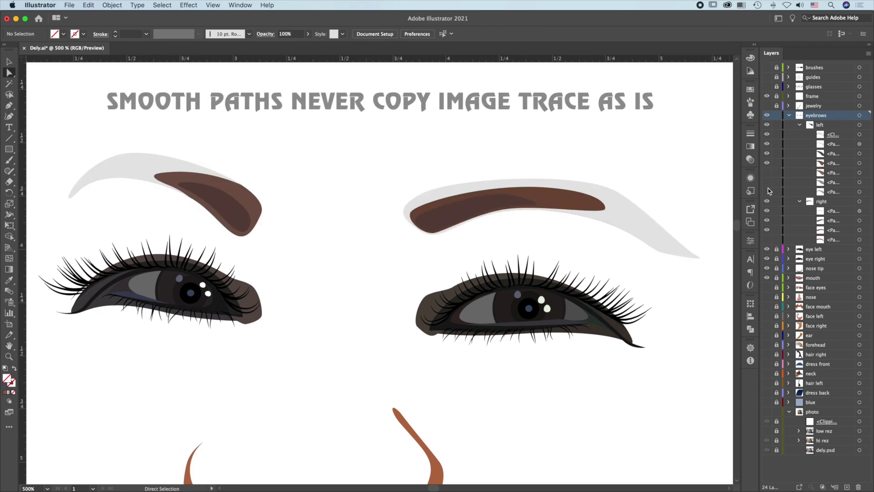
pyautogui.click(767, 172)
pyautogui.click(767, 239)
pyautogui.click(767, 182)
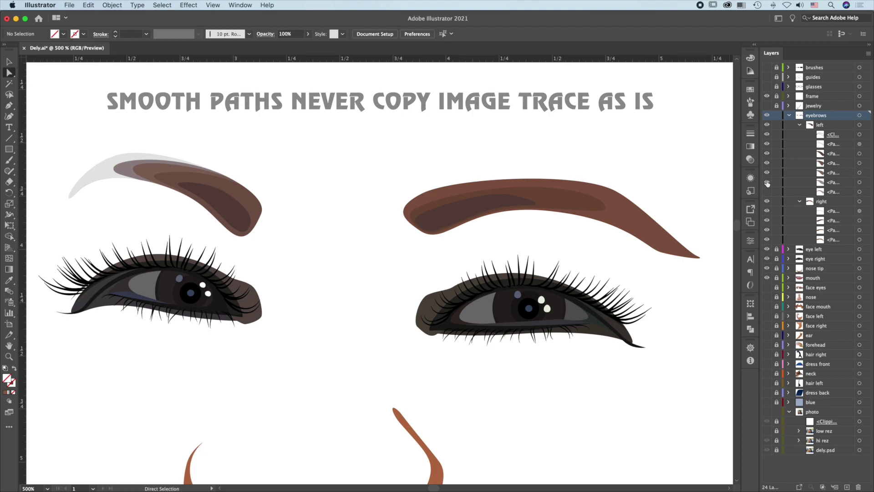
pyautogui.click(768, 192)
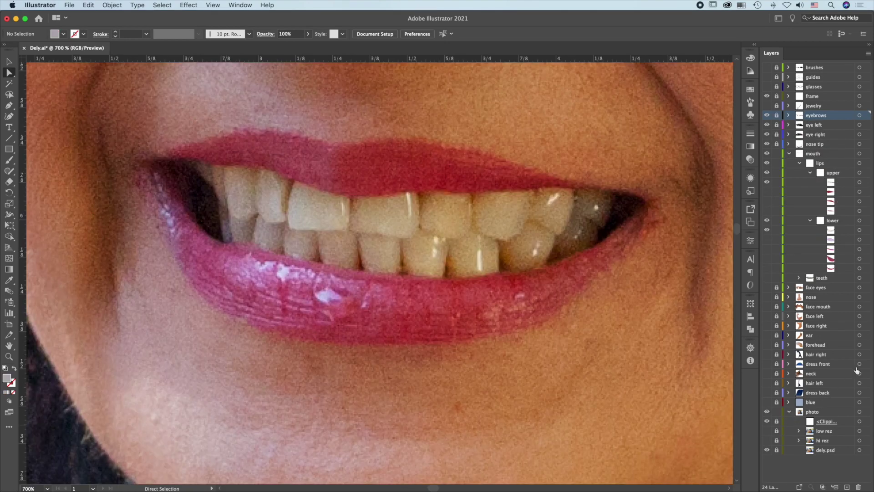
# Select the upper lip outline and compare the low rez trace against the hi rez photo.
pyautogui.click(863, 182)
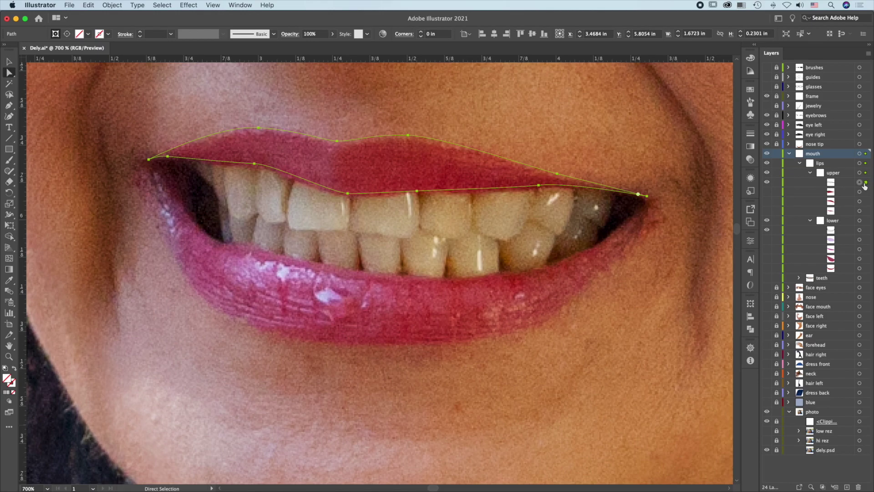
pyautogui.click(767, 431)
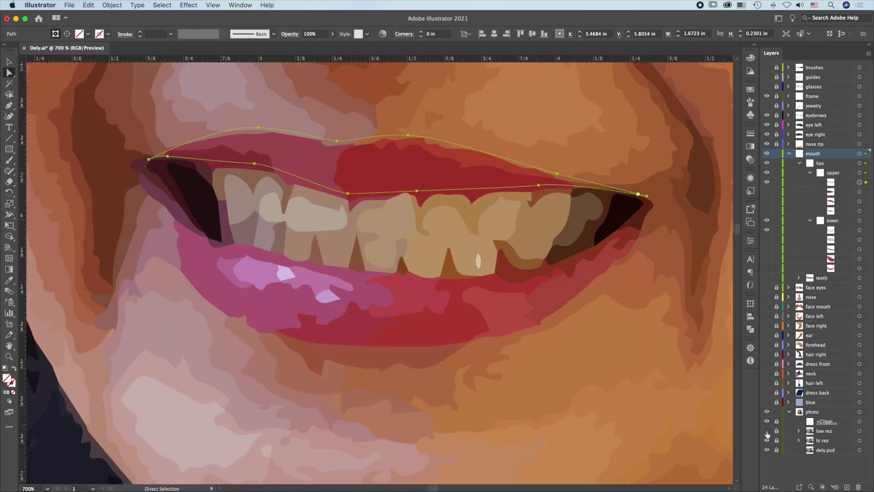
pyautogui.click(767, 436)
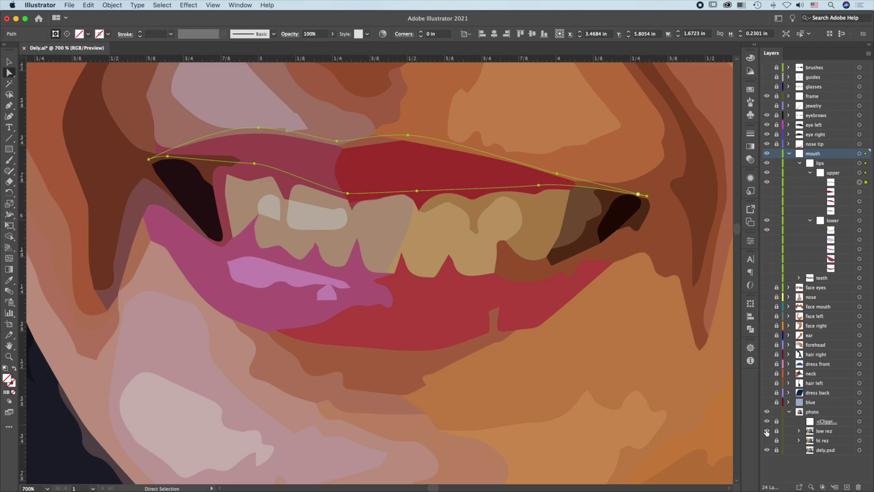
pyautogui.click(768, 437)
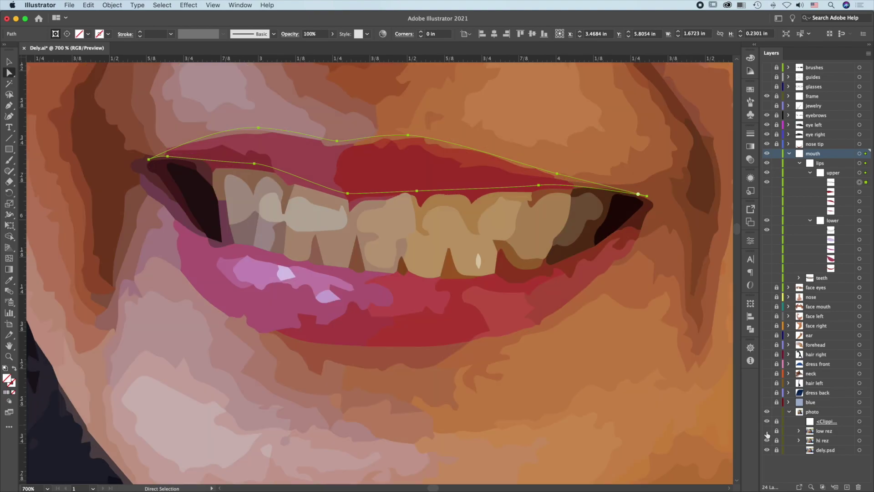
# Select the upper-lip pieces, lower-lip outline and lower-lip highlights over the smoothed low-res trace.
pyautogui.click(865, 193)
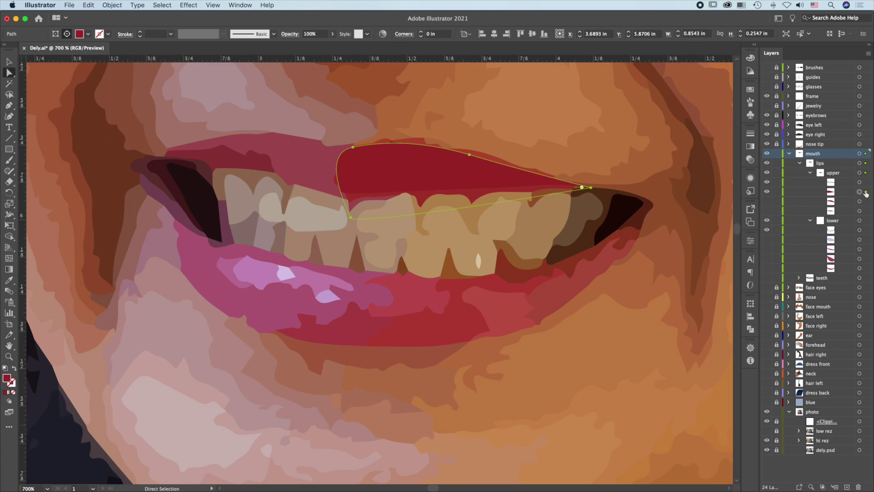
pyautogui.click(860, 202)
pyautogui.click(860, 210)
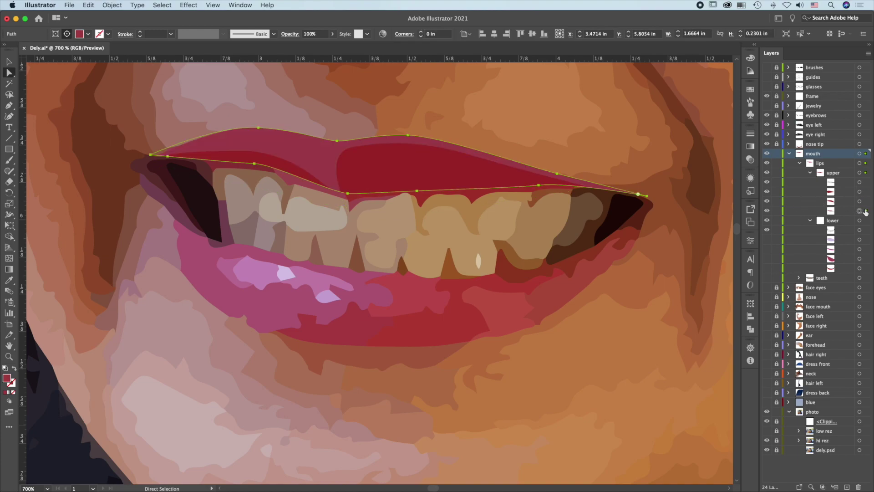
pyautogui.click(866, 230)
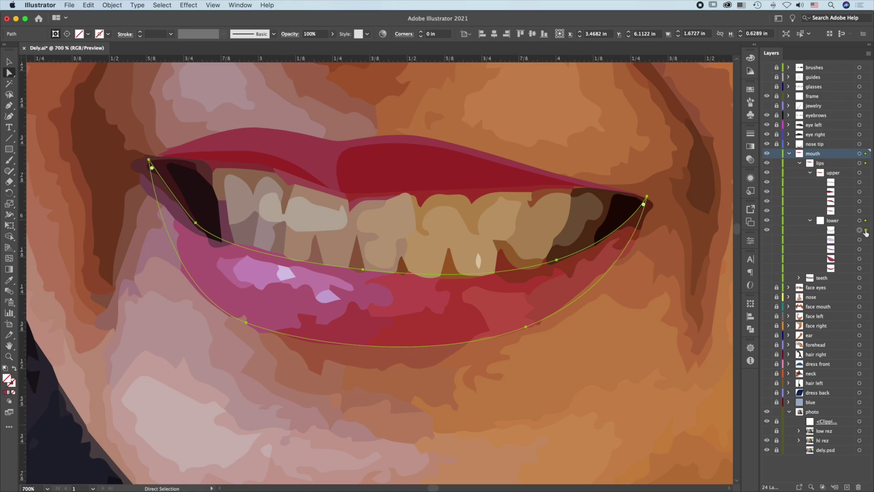
pyautogui.click(767, 431)
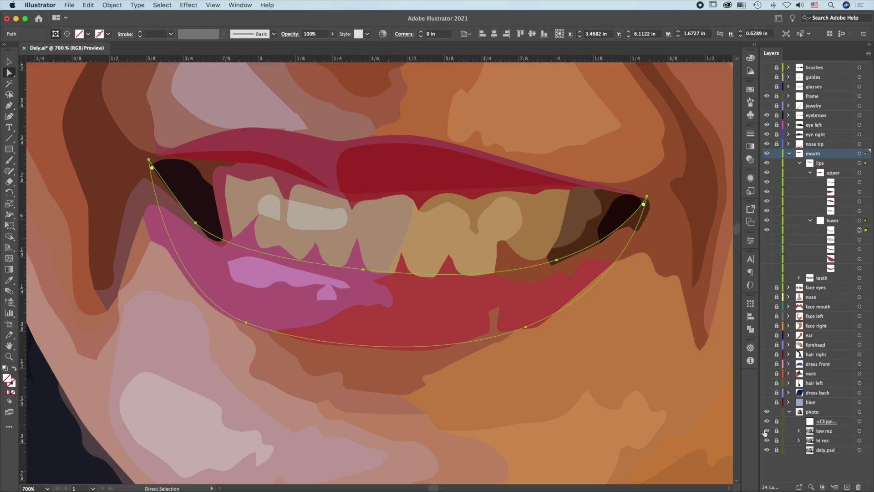
pyautogui.click(864, 241)
pyautogui.click(860, 249)
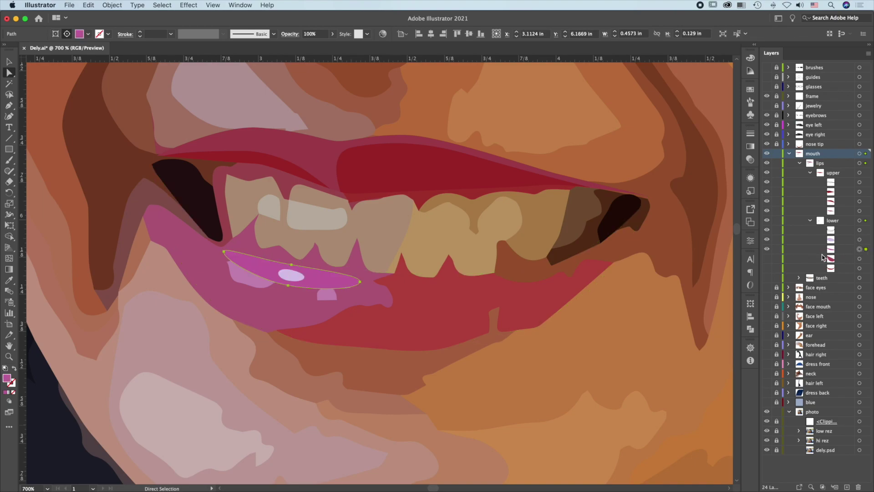
pyautogui.click(860, 259)
pyautogui.click(861, 268)
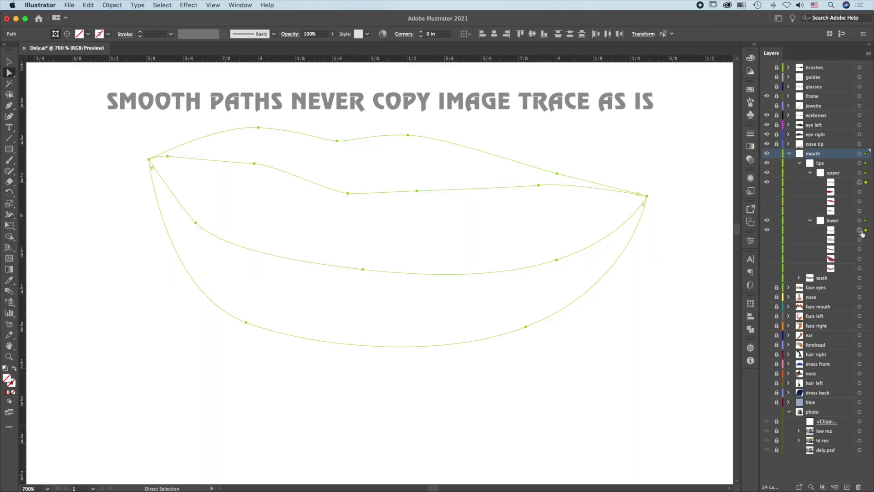
# Show the red, left and overlay upper-lip shapes plus the lavender, magenta, pink and red lower-lip shapes.
pyautogui.click(767, 192)
pyautogui.click(767, 201)
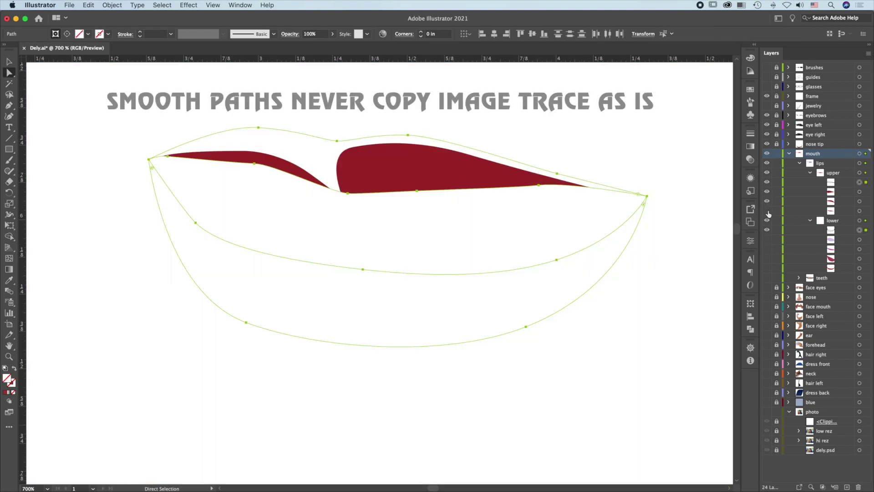
pyautogui.click(768, 211)
pyautogui.click(768, 239)
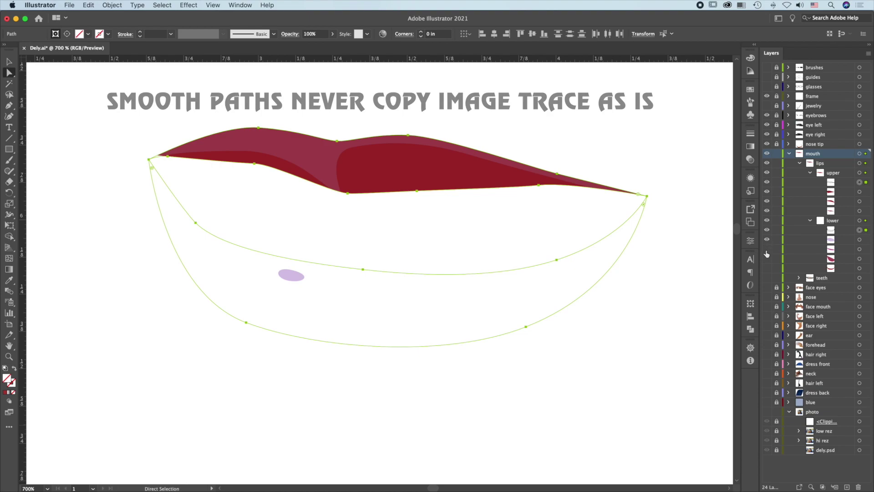
pyautogui.click(767, 249)
pyautogui.click(768, 259)
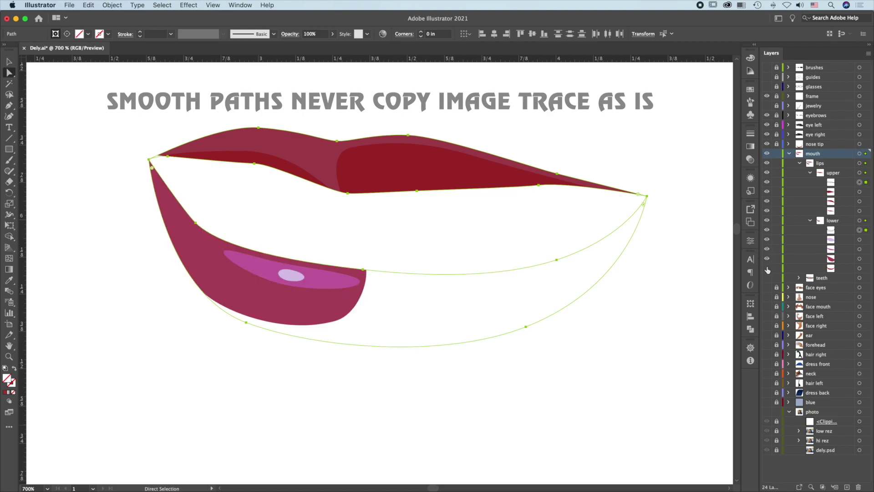
pyautogui.click(767, 268)
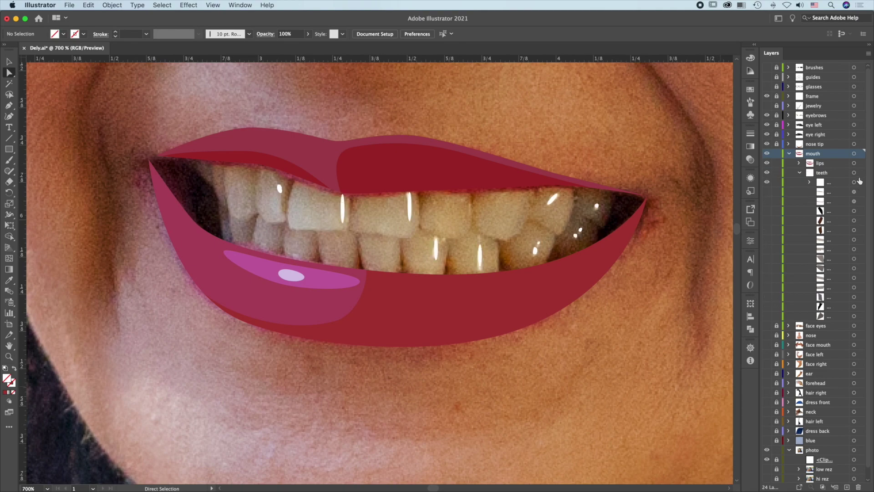
# Reveal the teeth outlines, grey upper and lower teeth, and the mouth-corner shapes in the teeth sublayers.
pyautogui.click(855, 191)
pyautogui.click(767, 201)
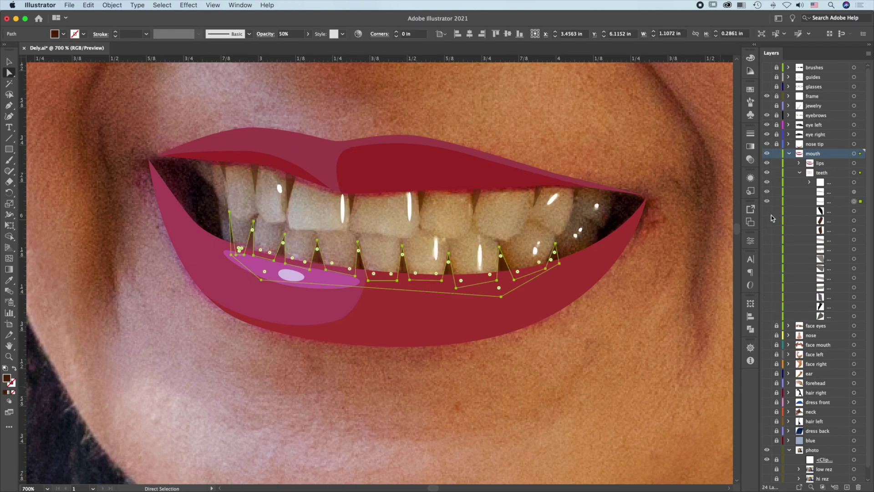
pyautogui.click(767, 211)
pyautogui.click(768, 220)
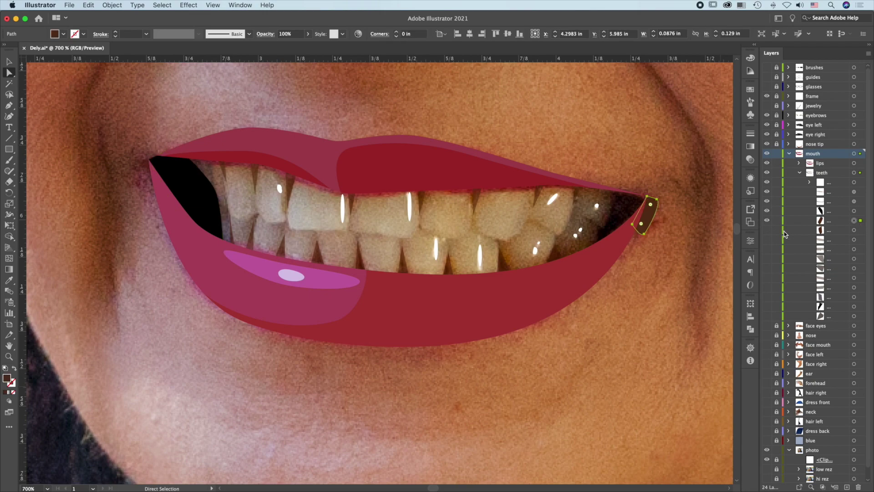
pyautogui.click(768, 230)
pyautogui.click(768, 239)
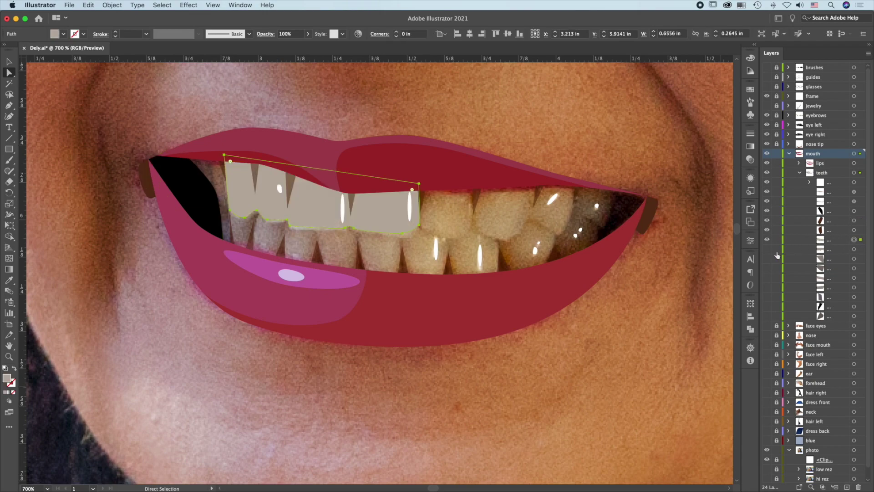
pyautogui.click(767, 249)
pyautogui.click(767, 259)
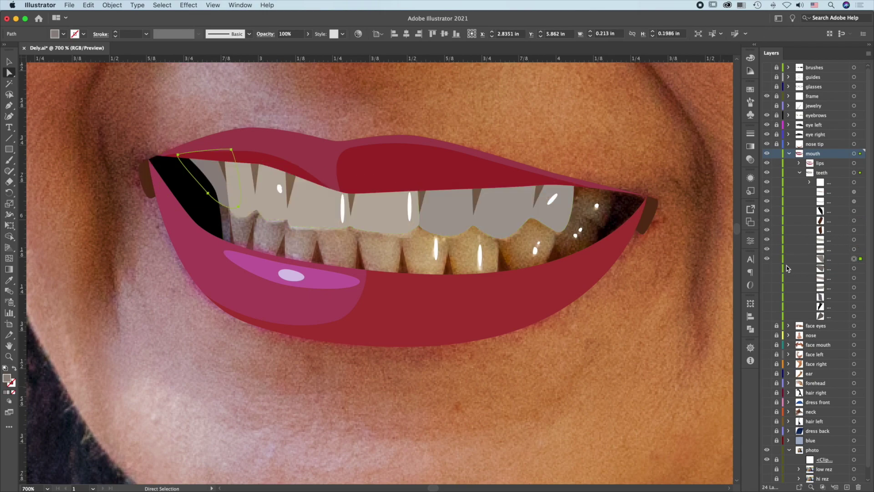
pyautogui.click(767, 269)
pyautogui.click(768, 278)
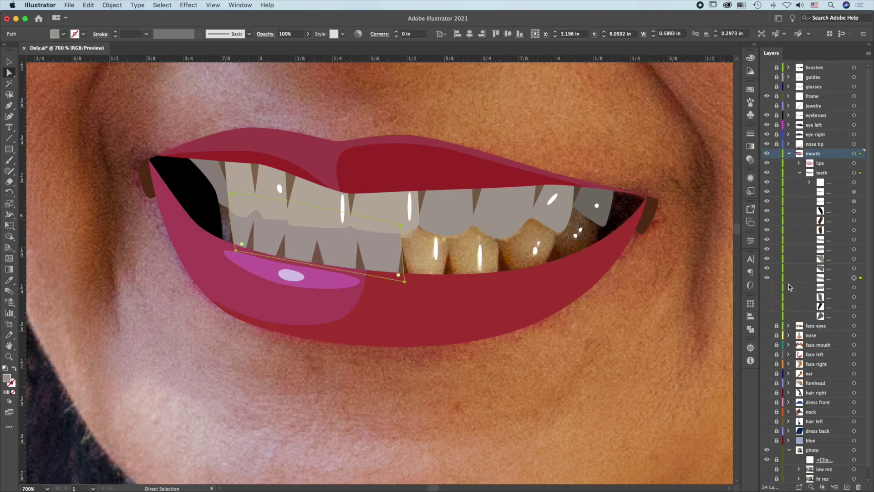
pyautogui.click(767, 287)
pyautogui.click(768, 297)
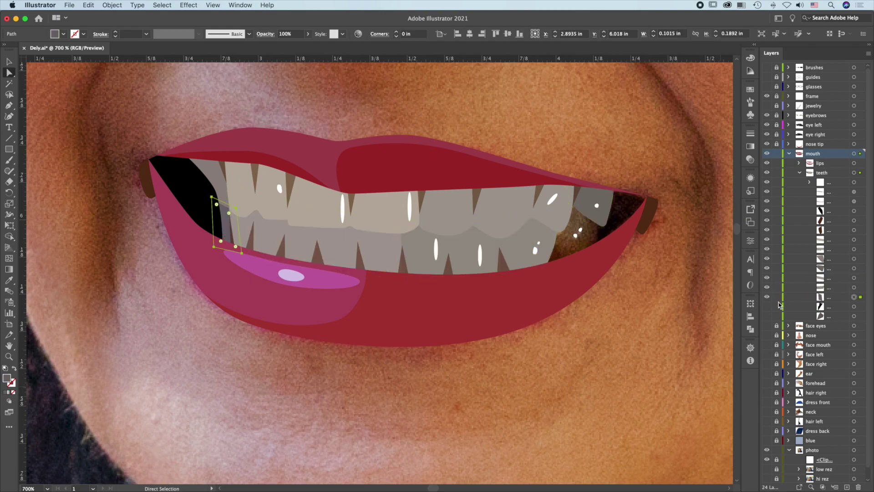
pyautogui.click(768, 306)
pyautogui.click(768, 316)
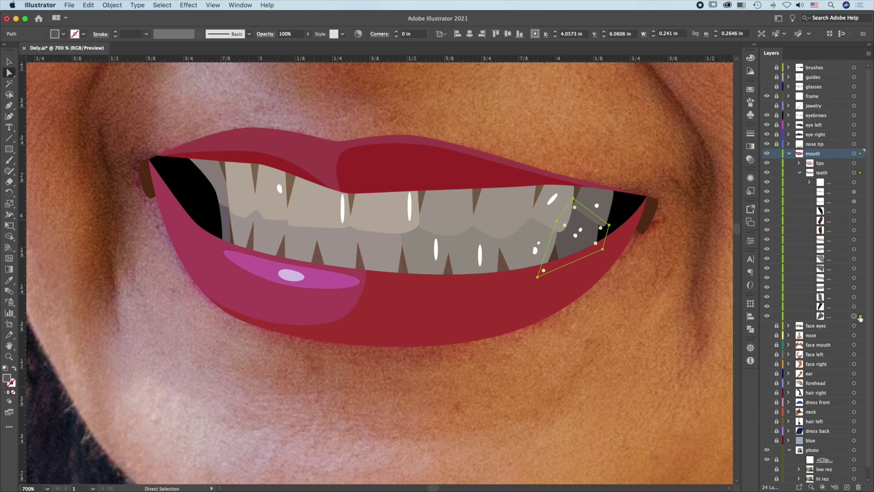
# Deselect, hide the photo, and show the tooth gaps, mouth corners and grey upper teeth.
pyautogui.press('super+shift+a')
pyautogui.keyDown('alt'); pyautogui.click(767, 181); pyautogui.keyUp('alt')
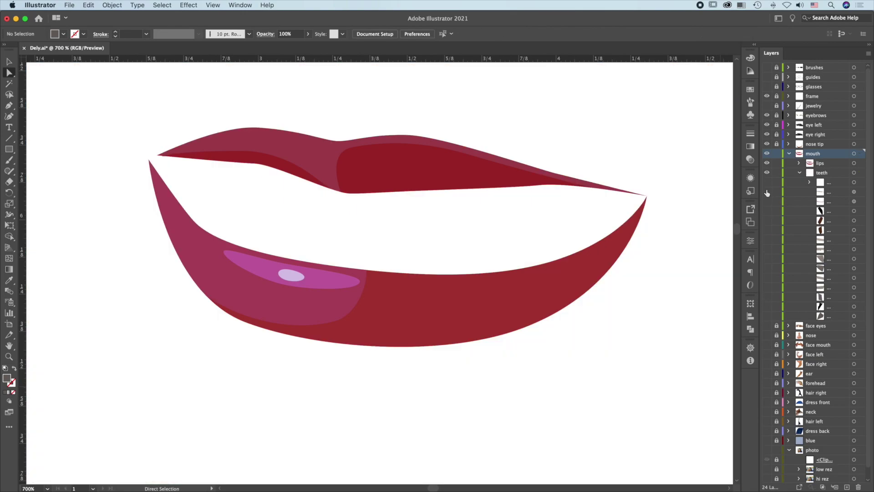
pyautogui.click(767, 191)
pyautogui.click(767, 201)
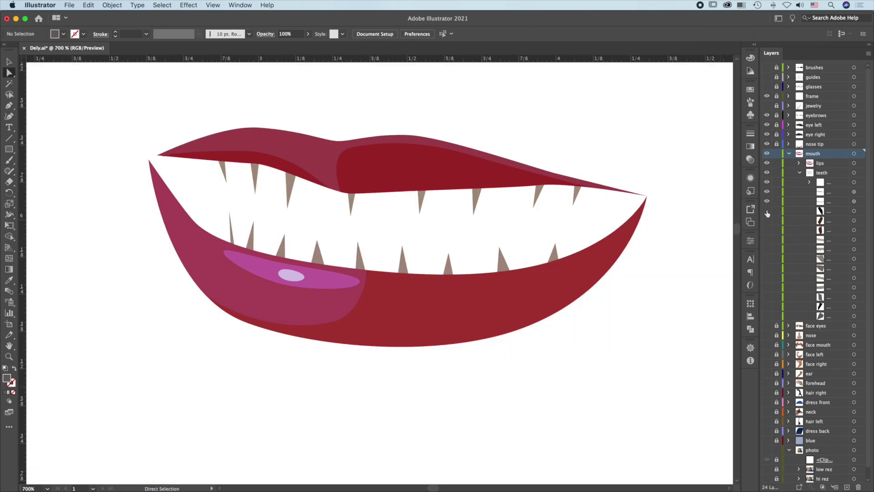
pyautogui.click(767, 210)
pyautogui.click(768, 220)
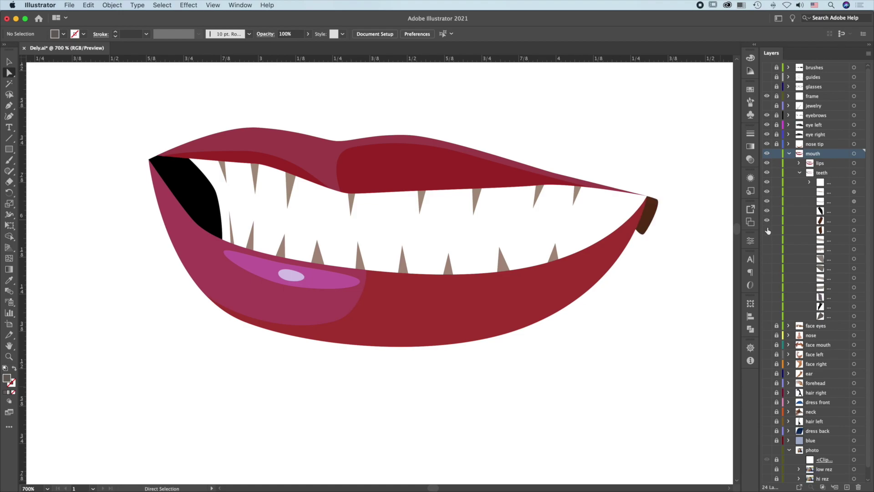
pyautogui.click(767, 230)
pyautogui.click(767, 239)
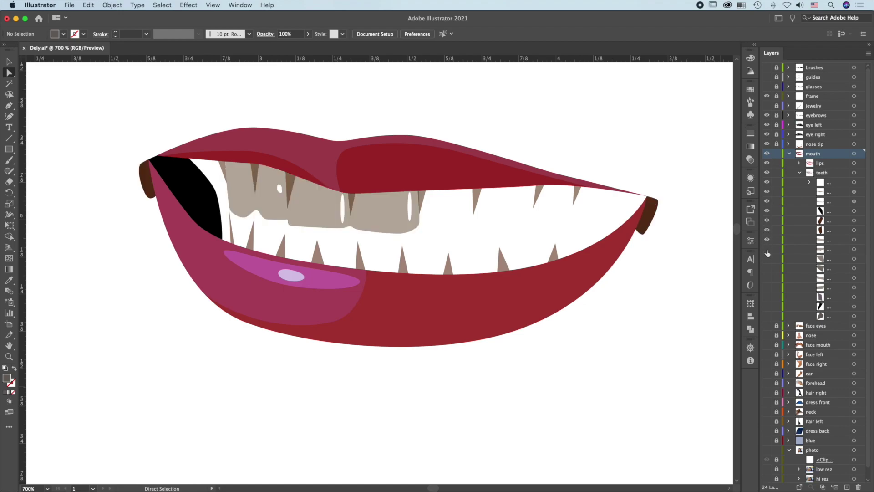
pyautogui.click(767, 249)
# Show the remaining grey teeth and right mouth-corner shapes, then hide the photo layer.
pyautogui.click(767, 258)
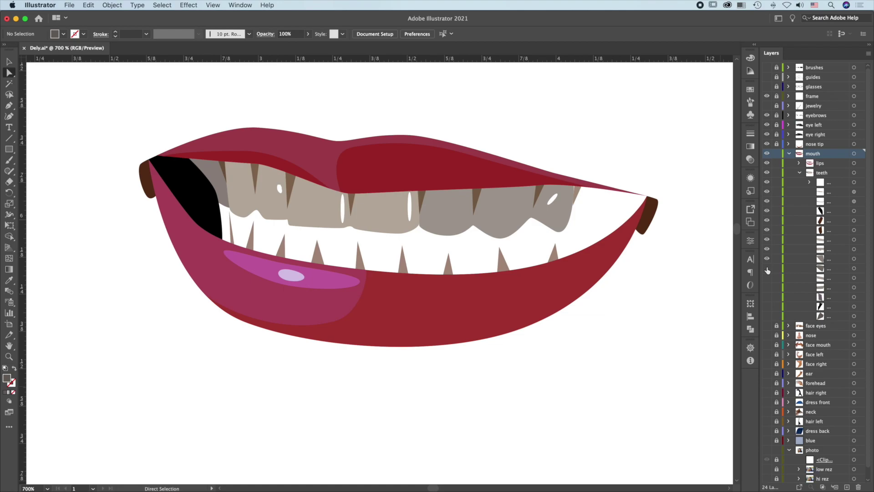
pyautogui.click(767, 268)
pyautogui.click(767, 278)
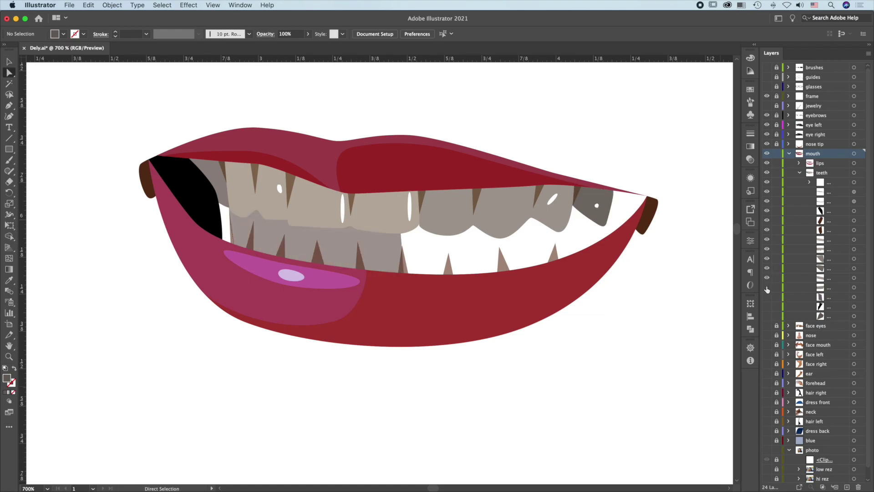
pyautogui.click(767, 287)
pyautogui.click(768, 297)
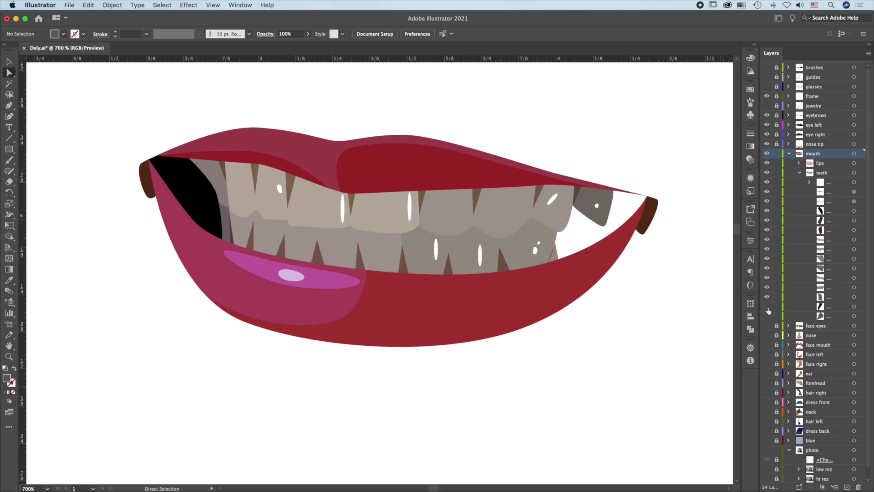
pyautogui.click(768, 306)
pyautogui.click(767, 315)
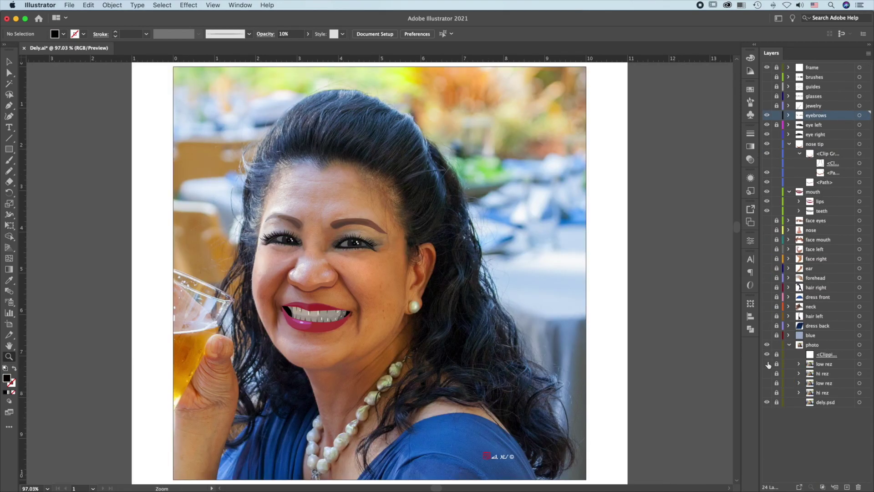
pyautogui.click(767, 344)
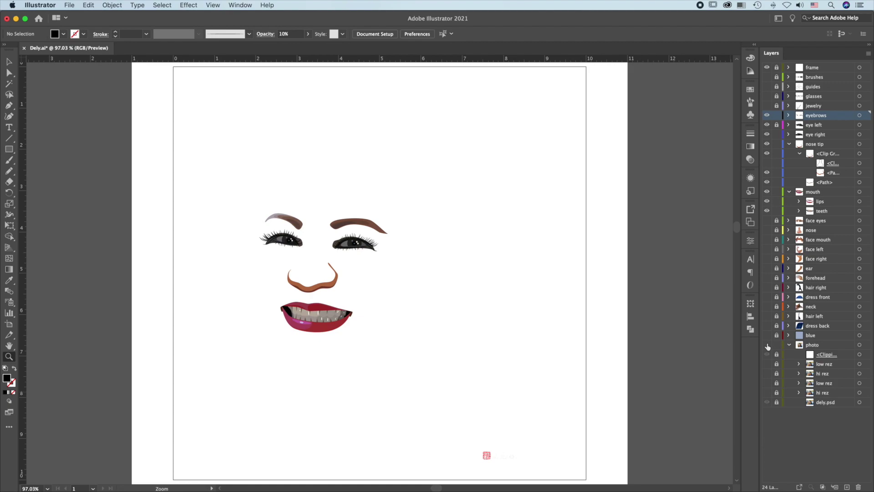
# Show the photo, the posterized low-res trace and the eye shading layer again.
pyautogui.click(768, 346)
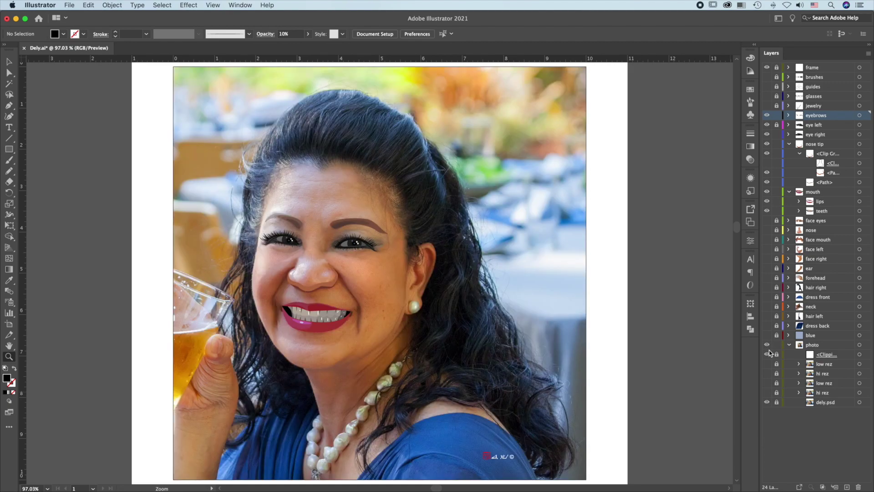
pyautogui.click(767, 364)
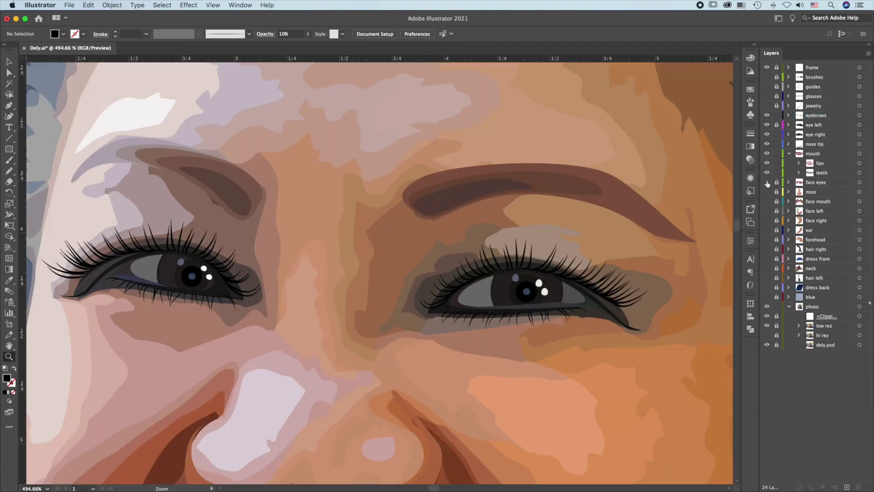
pyautogui.click(767, 182)
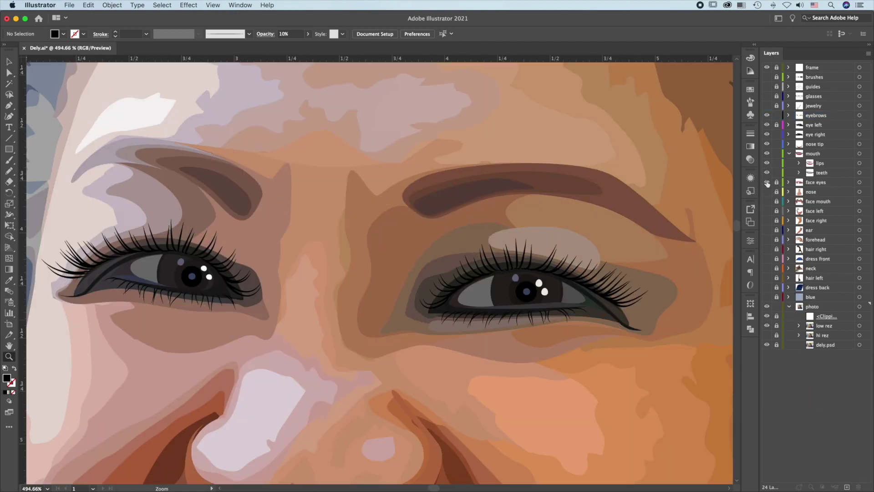
# Expand the face eyes layer and show and select the five left-eye shading paths.
pyautogui.click(768, 204)
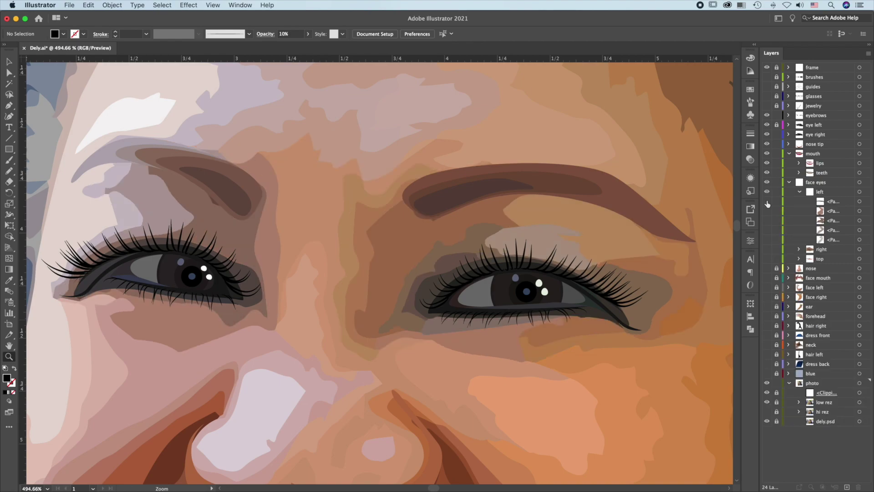
pyautogui.click(768, 204)
pyautogui.click(866, 202)
pyautogui.click(768, 211)
pyautogui.click(866, 210)
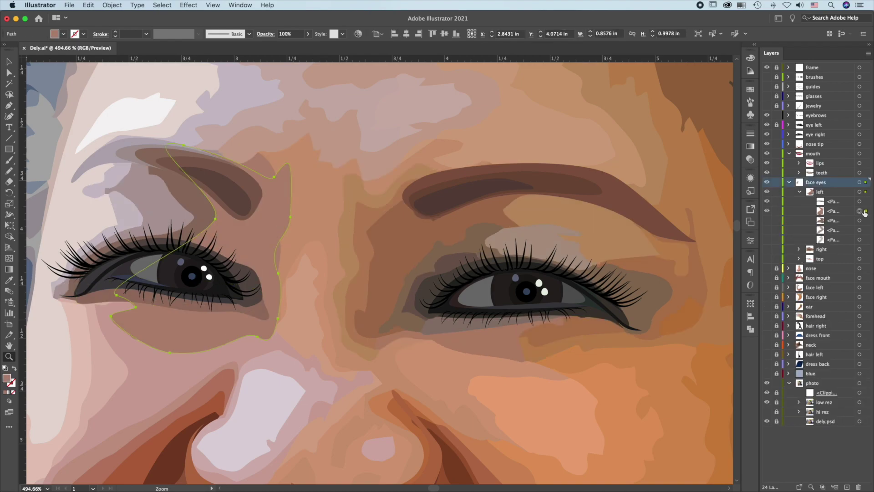
pyautogui.click(768, 220)
pyautogui.click(865, 220)
pyautogui.click(767, 230)
pyautogui.click(865, 230)
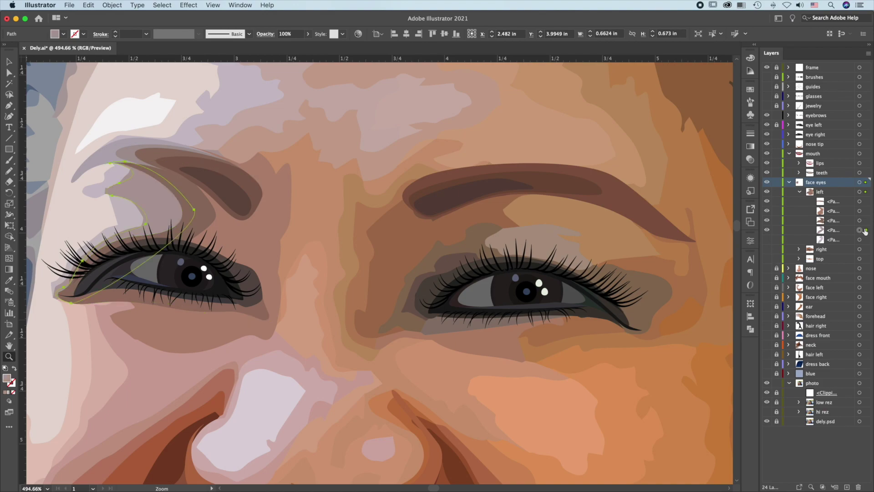
pyautogui.click(768, 240)
pyautogui.click(865, 239)
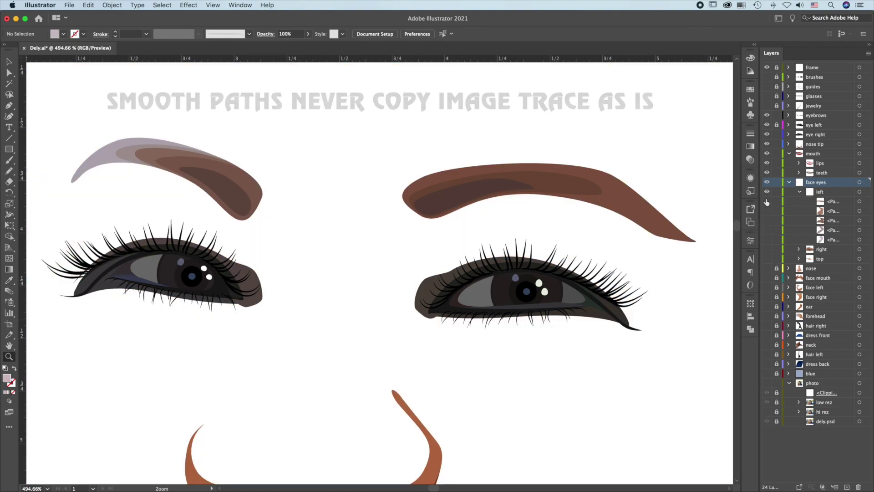
# Hide the photo and show the remaining brow, mauve and skin shapes around the left eye.
pyautogui.click(767, 201)
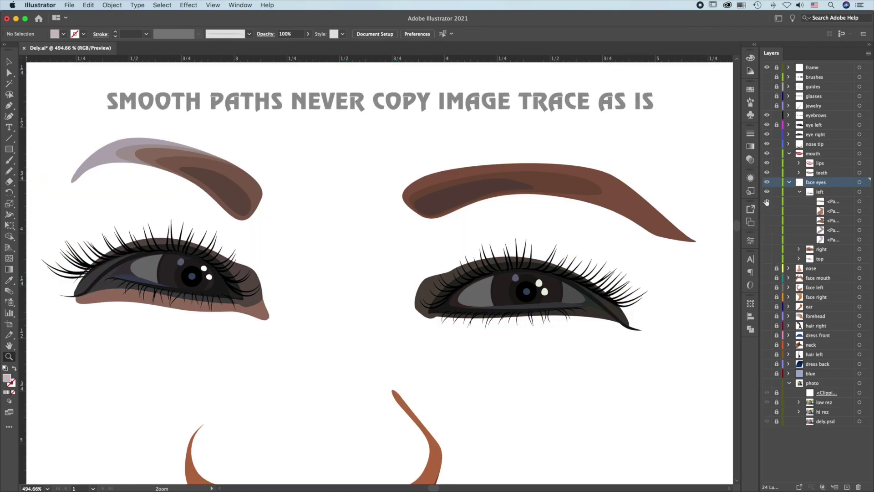
pyautogui.click(767, 210)
pyautogui.click(768, 221)
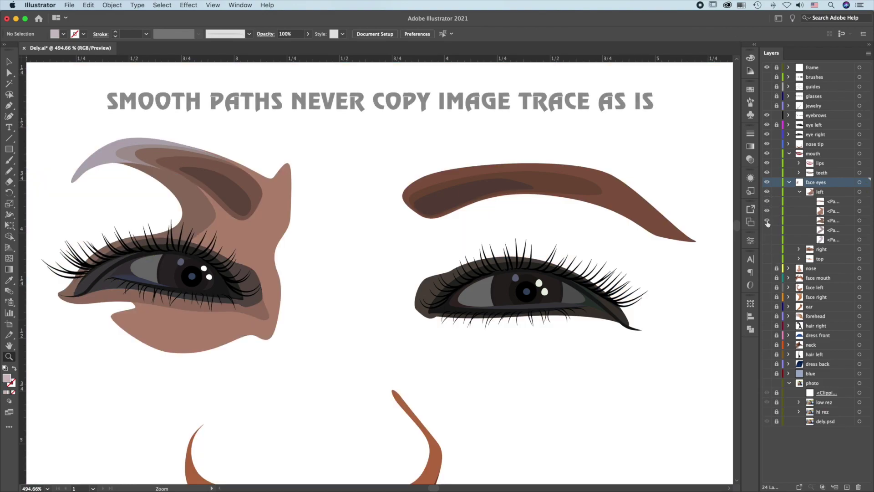
pyautogui.click(768, 230)
pyautogui.click(767, 240)
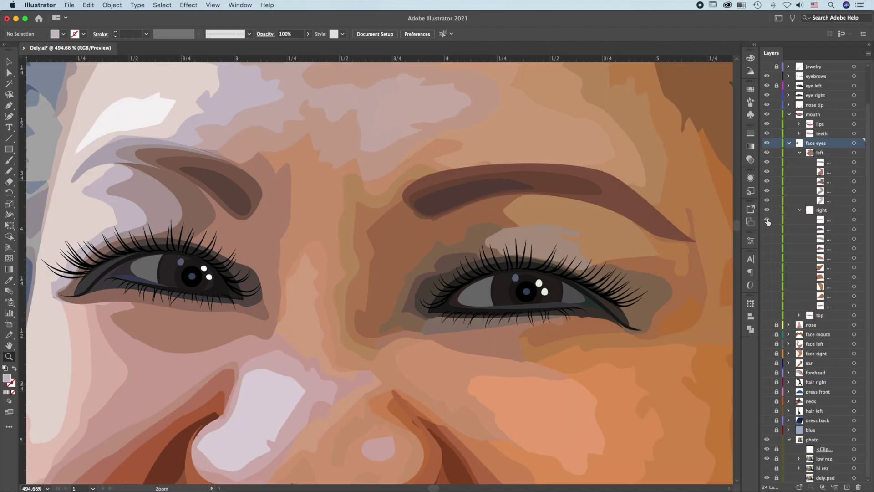
# Show and select the right-eye skin shapes, from the brow-to-cheek shape to the outer corner.
pyautogui.click(767, 219)
pyautogui.click(767, 229)
pyautogui.click(854, 229)
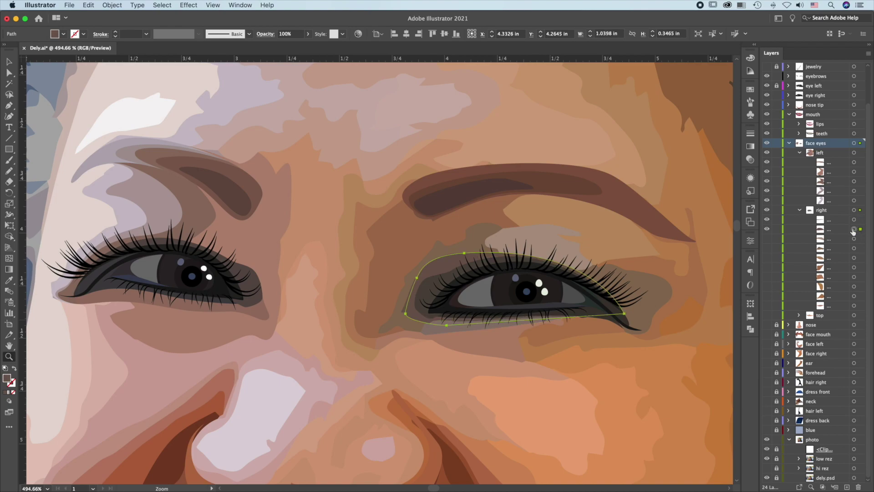
pyautogui.click(768, 239)
pyautogui.click(768, 248)
pyautogui.click(854, 248)
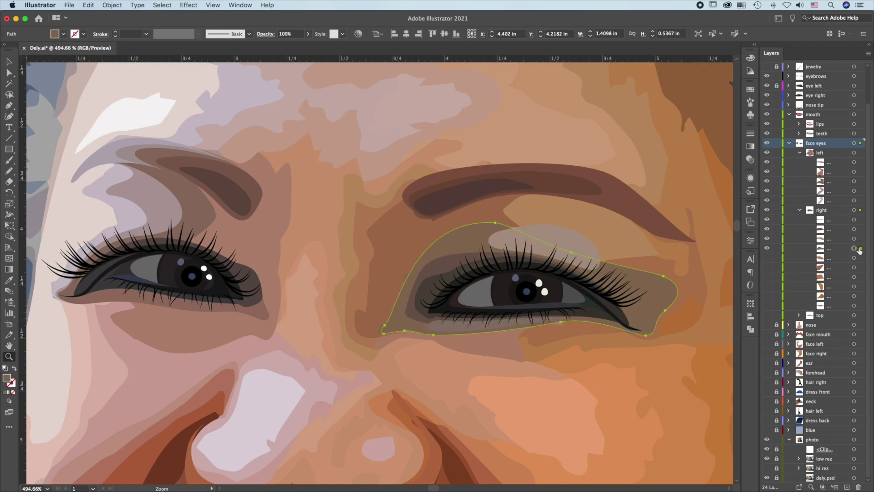
pyautogui.click(767, 258)
pyautogui.click(768, 267)
pyautogui.click(854, 267)
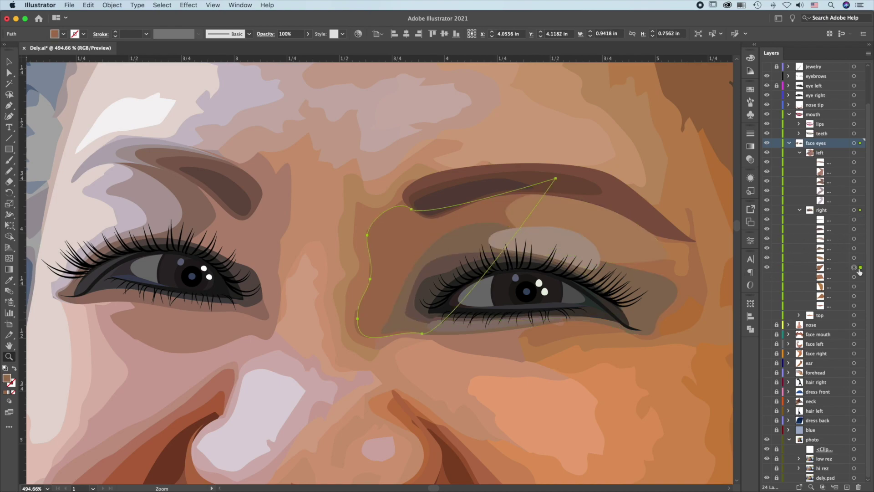
pyautogui.click(768, 277)
pyautogui.click(768, 296)
pyautogui.click(854, 296)
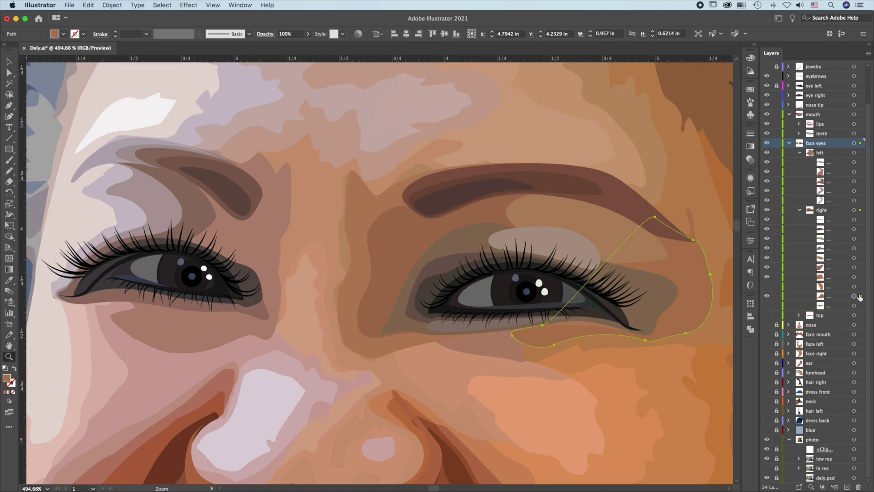
# Hide the photo and rebuild the right eye's shadow, lid, brown and tan skin shapes one by one.
pyautogui.click(767, 296)
pyautogui.moveTo(767, 440); pyautogui.dragTo(767, 219)
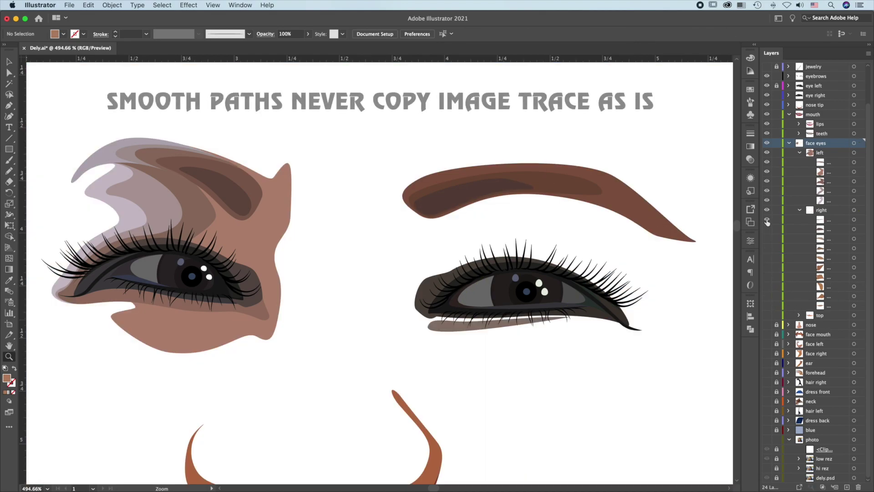
pyautogui.click(768, 219)
pyautogui.click(767, 229)
pyautogui.click(767, 239)
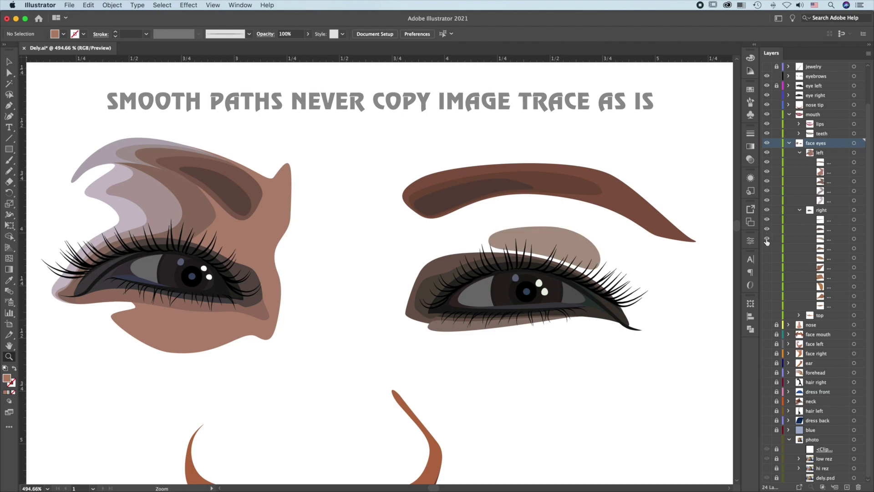
pyautogui.click(768, 248)
pyautogui.click(768, 258)
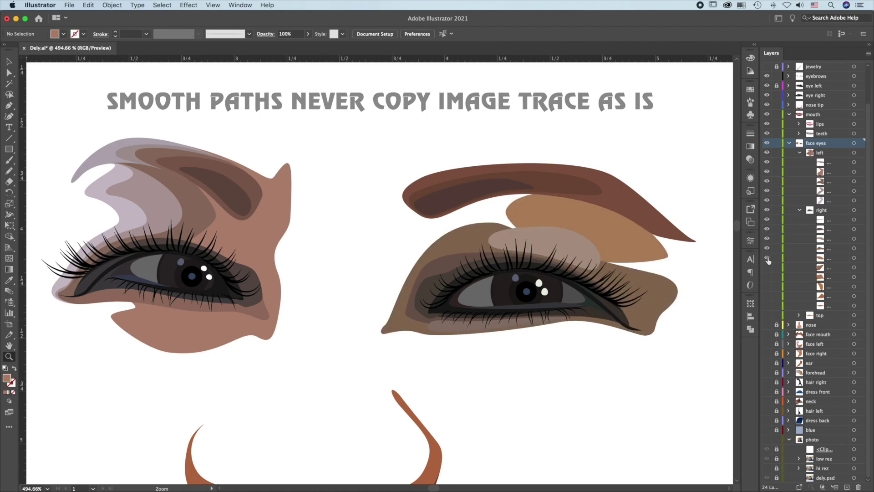
pyautogui.click(768, 267)
pyautogui.click(768, 277)
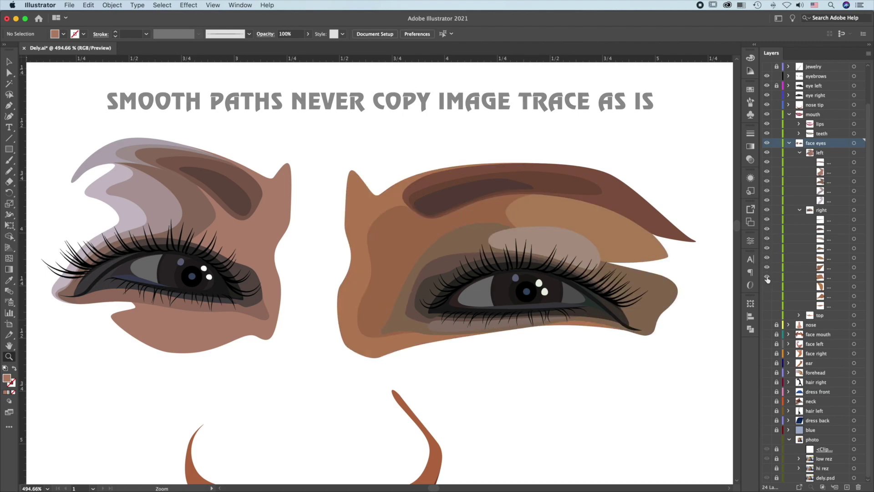
pyautogui.click(767, 286)
pyautogui.click(768, 296)
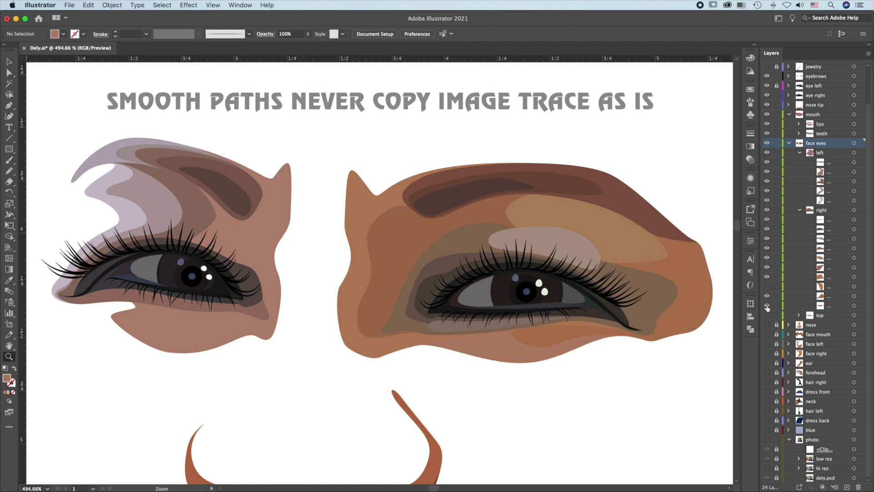
# Bring the photo back and show the brow-spanning path and forehead shapes between the eyebrows.
pyautogui.press('super+z')
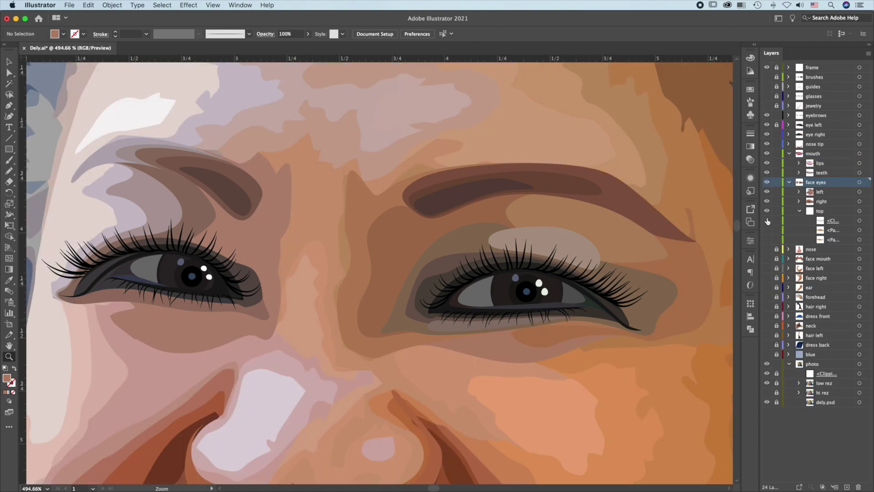
pyautogui.click(768, 222)
pyautogui.click(865, 221)
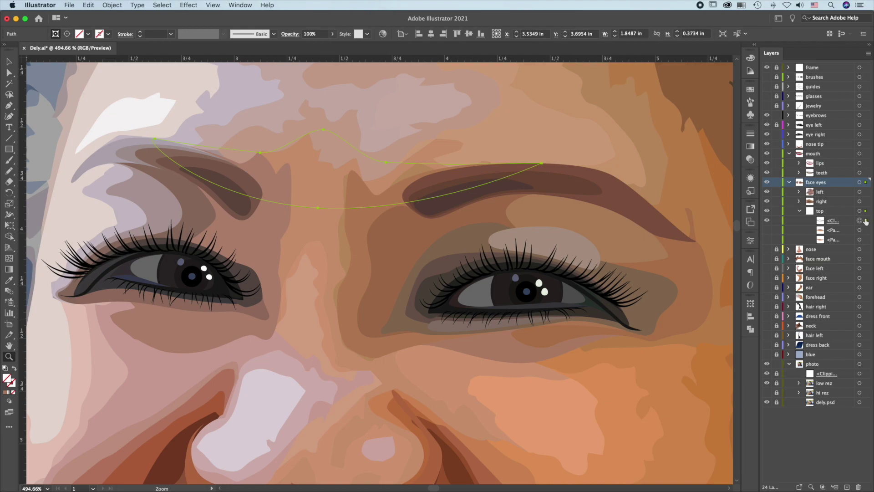
pyautogui.click(768, 230)
pyautogui.click(768, 240)
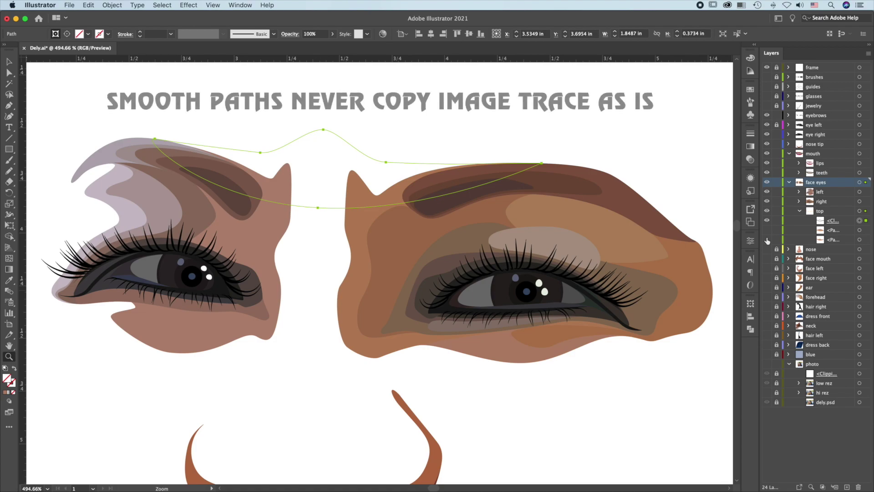
pyautogui.click(768, 231)
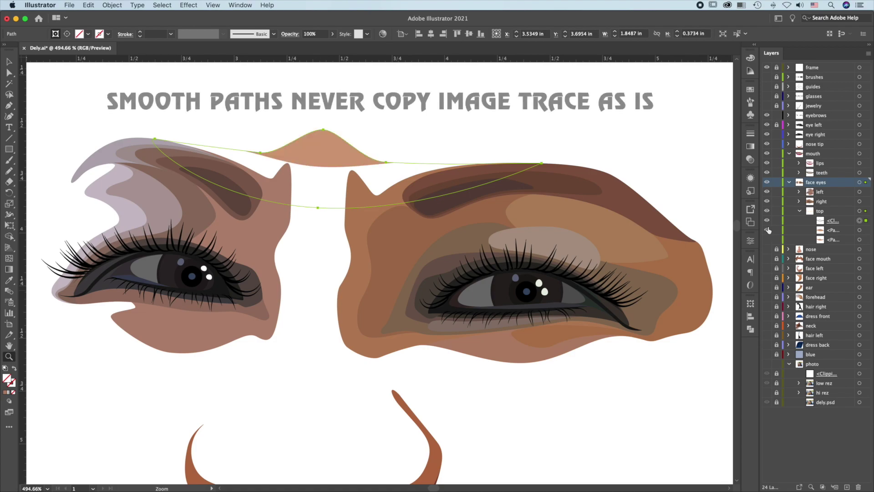
pyautogui.click(768, 240)
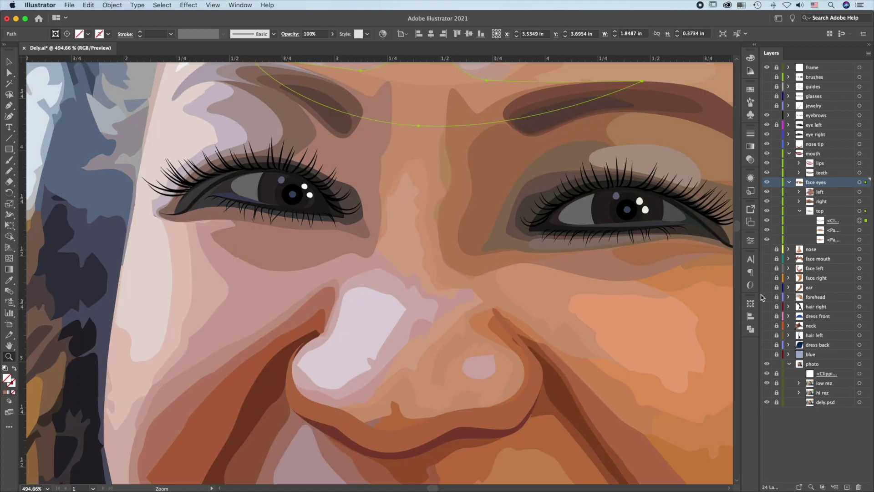
# Show the nose layer and its tip, highlight, bridge, centre shadow and nostril shapes.
pyautogui.click(768, 249)
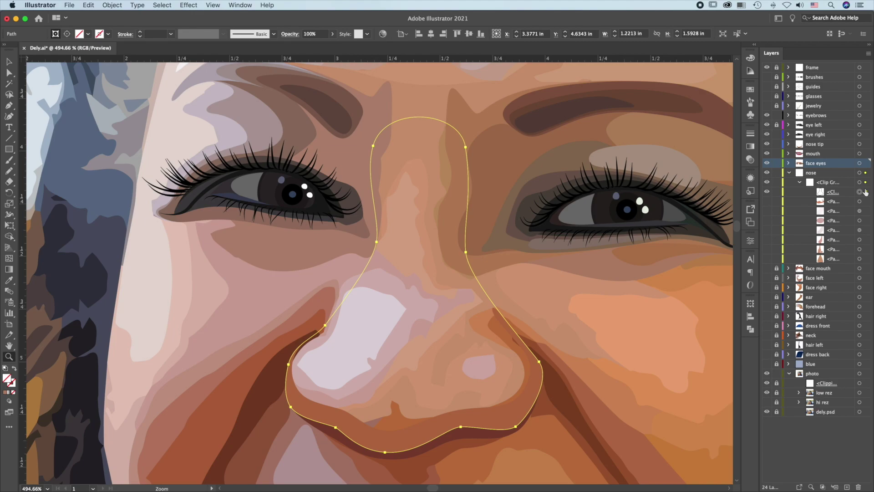
pyautogui.click(768, 202)
pyautogui.click(768, 211)
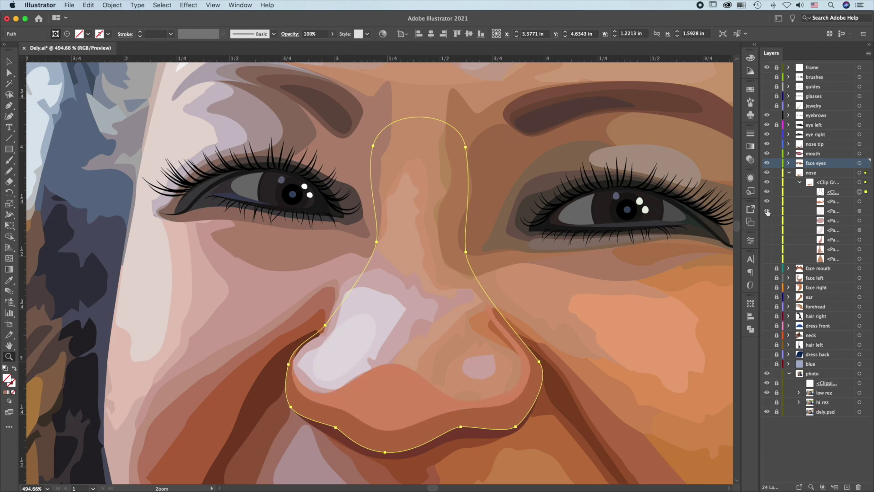
pyautogui.click(768, 220)
pyautogui.click(768, 230)
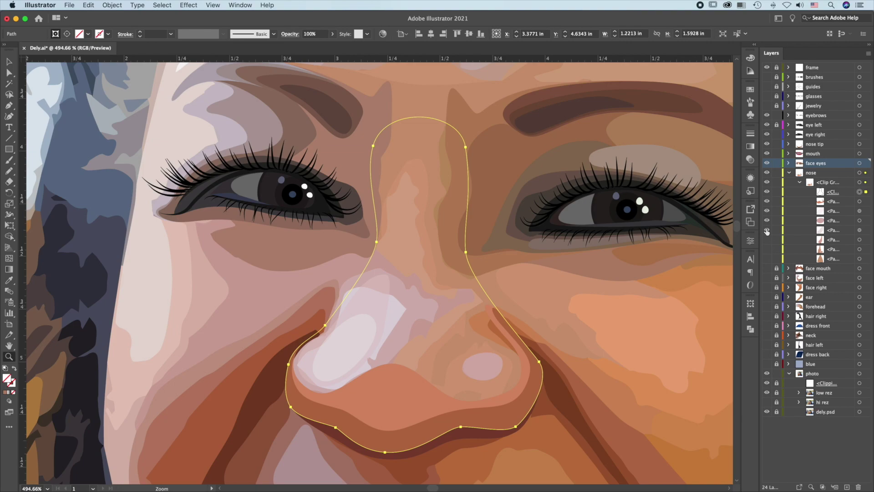
pyautogui.click(768, 239)
pyautogui.click(768, 249)
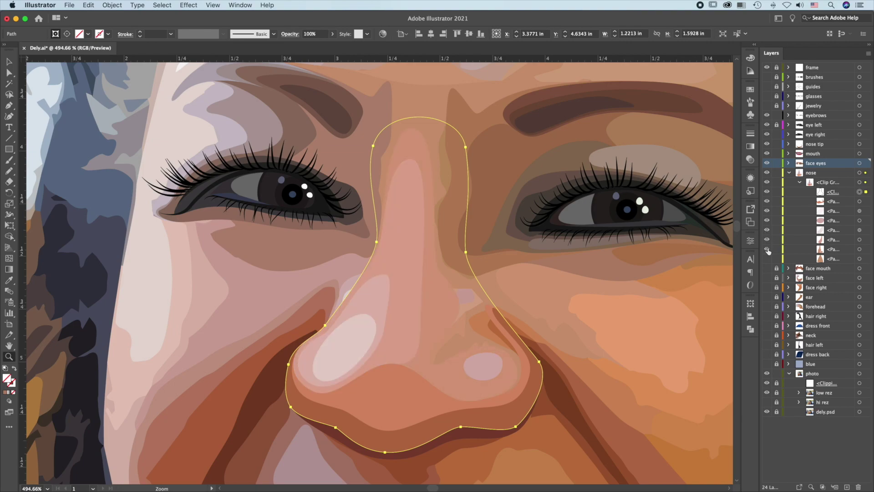
pyautogui.click(767, 259)
# Hide all nose shapes, then re-show them in order until the nose is complete.
pyautogui.moveTo(767, 260); pyautogui.dragTo(767, 206)
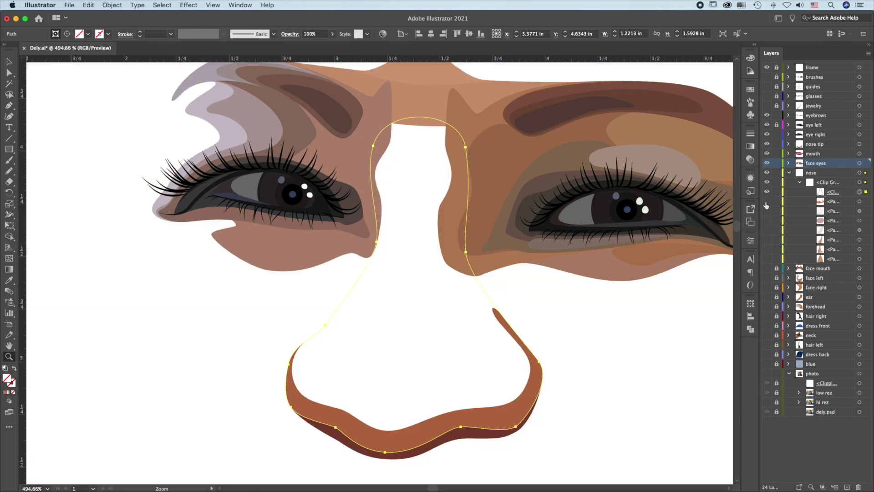
pyautogui.click(767, 202)
pyautogui.click(767, 211)
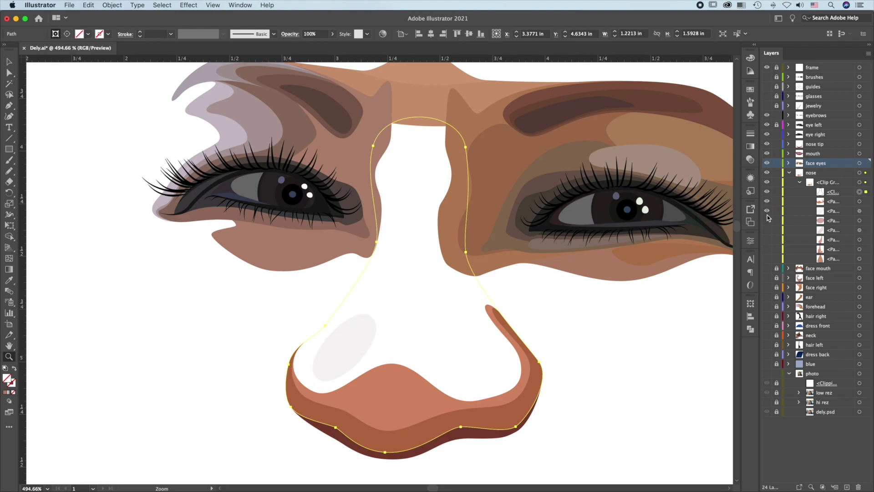
pyautogui.click(767, 220)
pyautogui.click(767, 230)
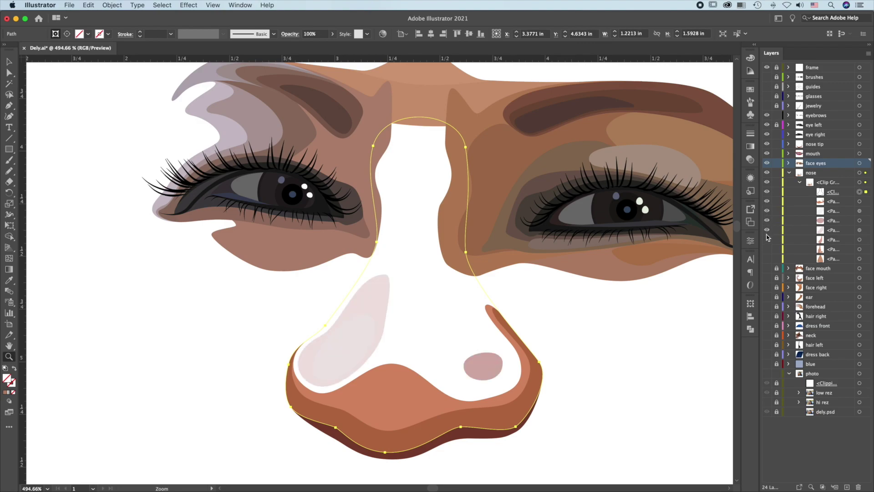
pyautogui.click(767, 240)
pyautogui.click(767, 250)
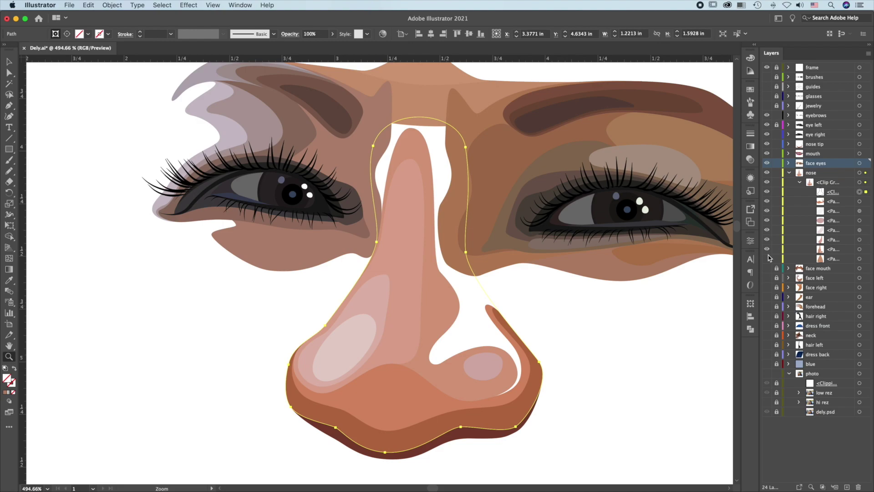
pyautogui.click(768, 259)
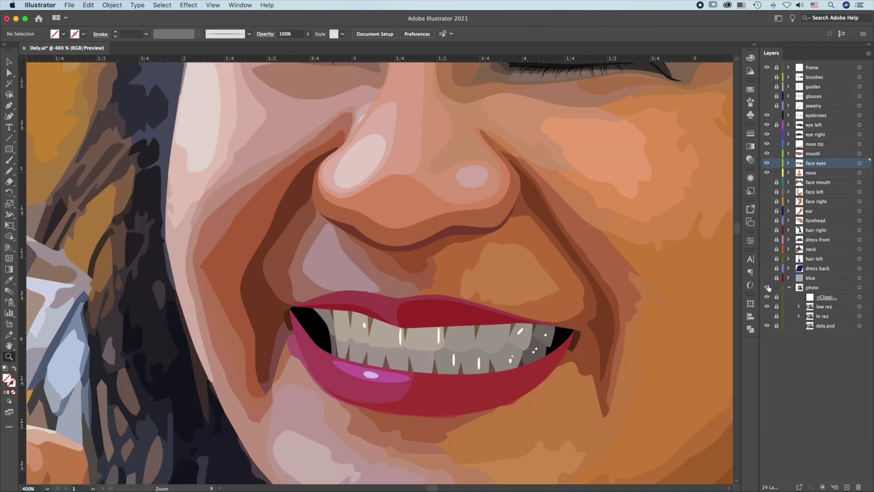
# Show the face mouth layer, select the face left cheek paths, and show the face right cheek paths.
pyautogui.click(790, 183)
pyautogui.click(767, 182)
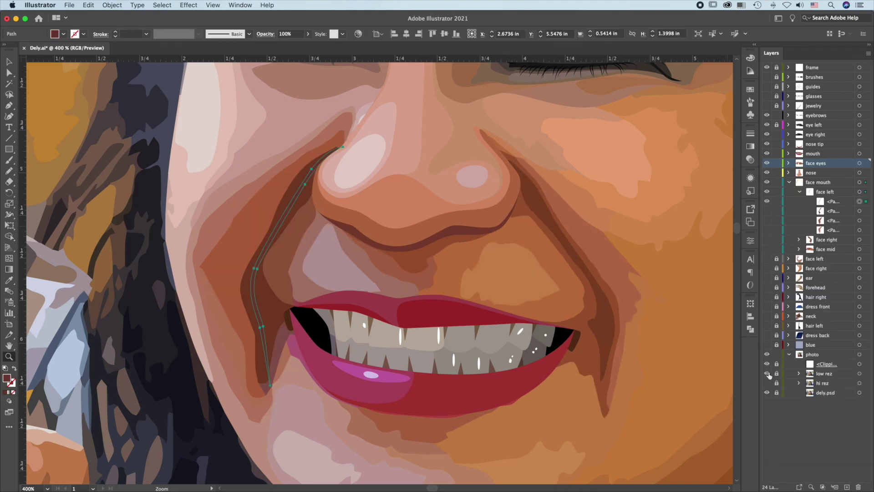
pyautogui.click(865, 211)
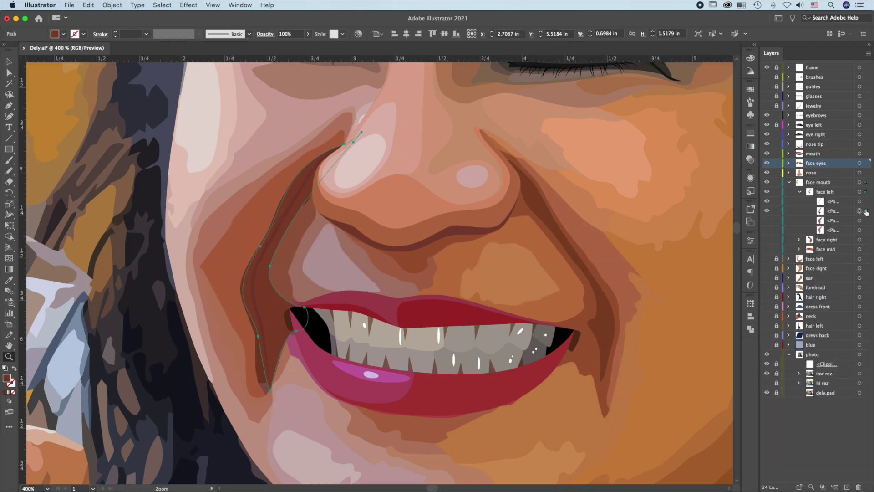
pyautogui.click(865, 221)
pyautogui.click(866, 230)
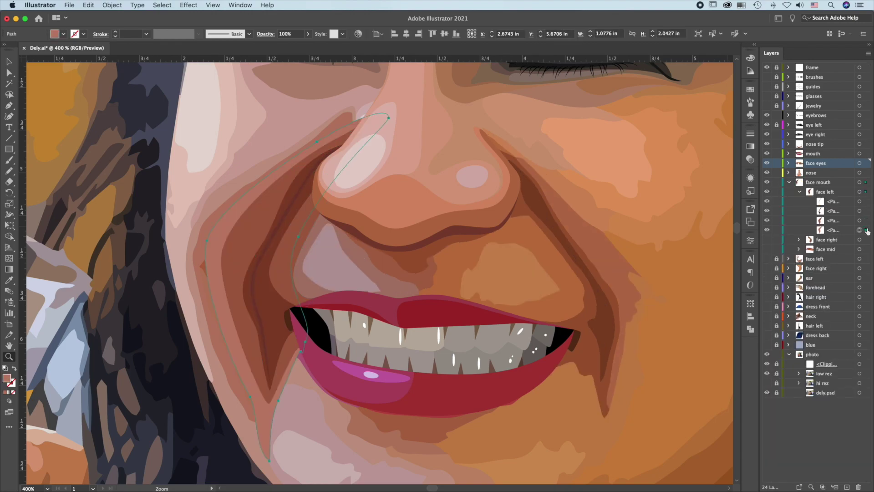
pyautogui.click(799, 240)
pyautogui.click(866, 249)
pyautogui.click(768, 258)
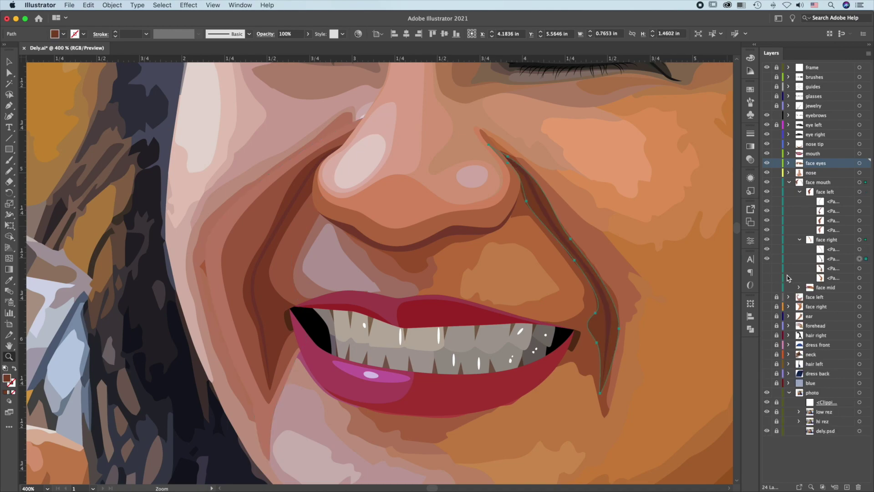
pyautogui.click(769, 268)
pyautogui.click(769, 278)
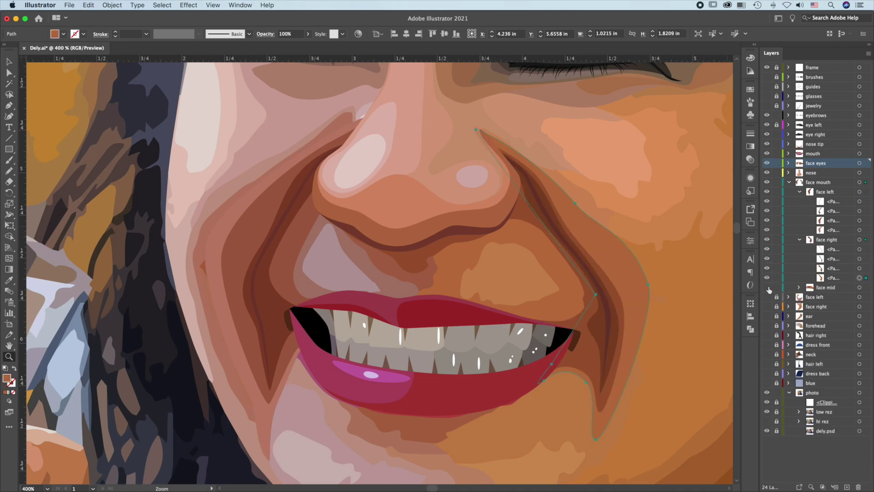
# Open face mid and show its paths beside the nose and on the cheek.
pyautogui.click(768, 288)
pyautogui.click(767, 306)
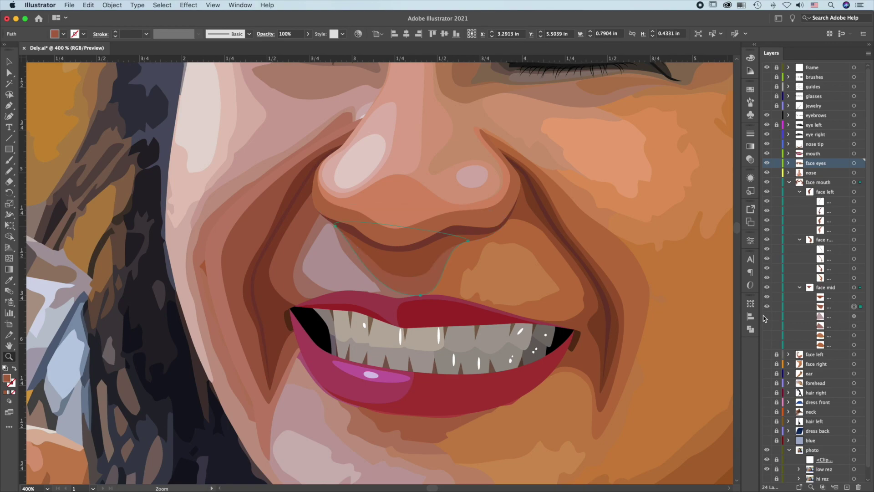
pyautogui.click(767, 316)
pyautogui.click(767, 325)
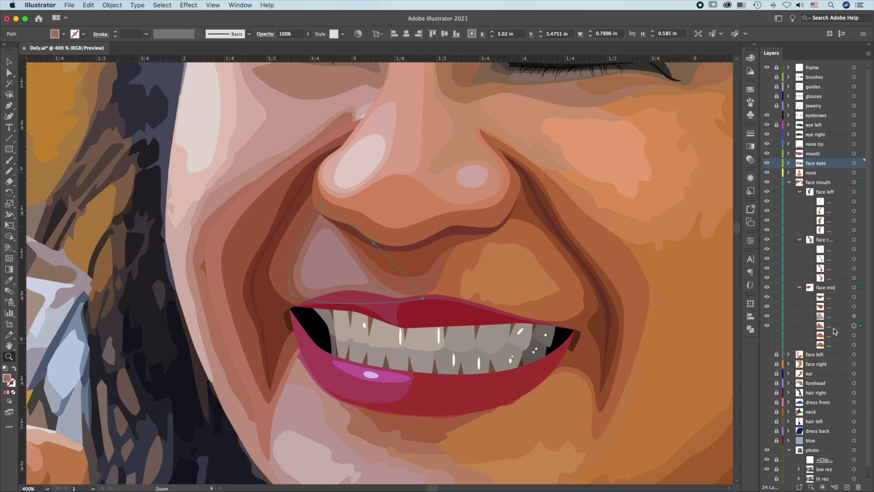
pyautogui.click(767, 335)
pyautogui.click(767, 344)
pyautogui.click(859, 345)
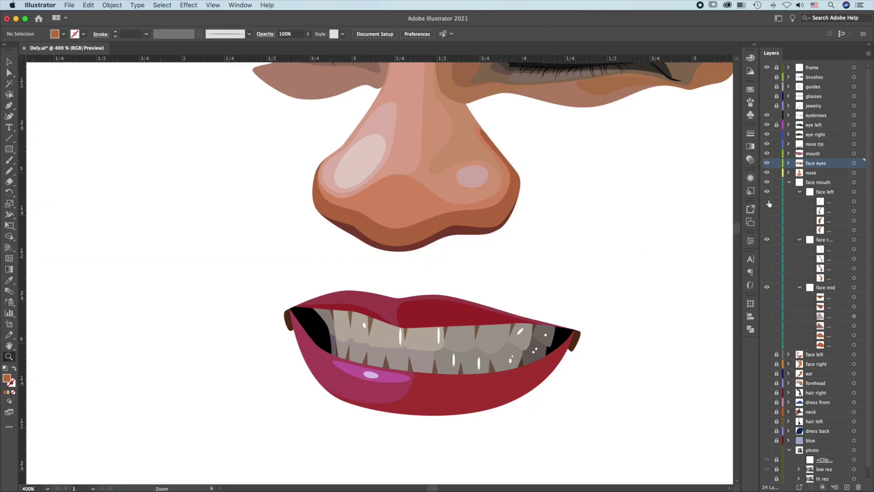
# Show the nose-to-chin line, brown cheek shadows and outer and broad right-cheek shapes.
pyautogui.click(767, 200)
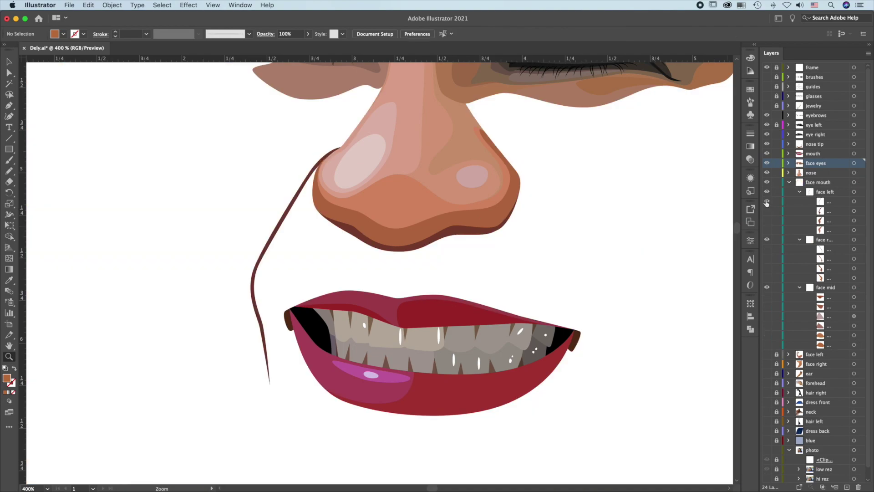
pyautogui.click(767, 210)
pyautogui.click(767, 221)
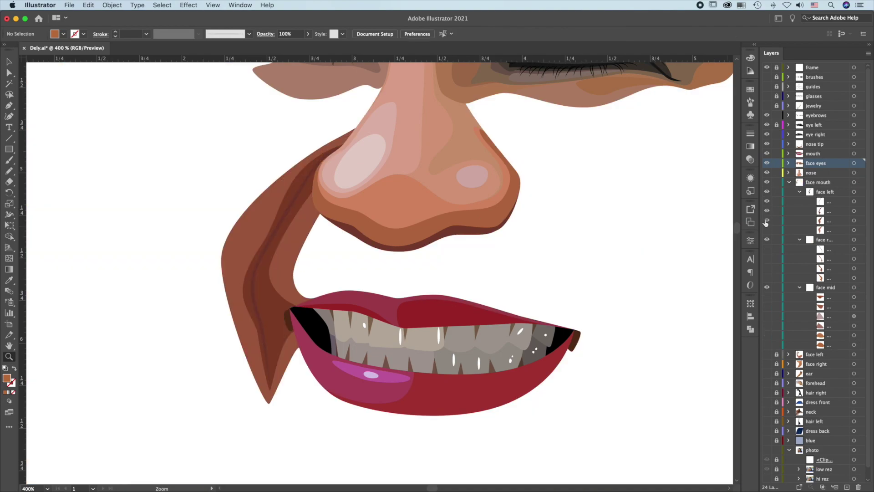
pyautogui.click(767, 230)
pyautogui.click(767, 239)
pyautogui.click(767, 249)
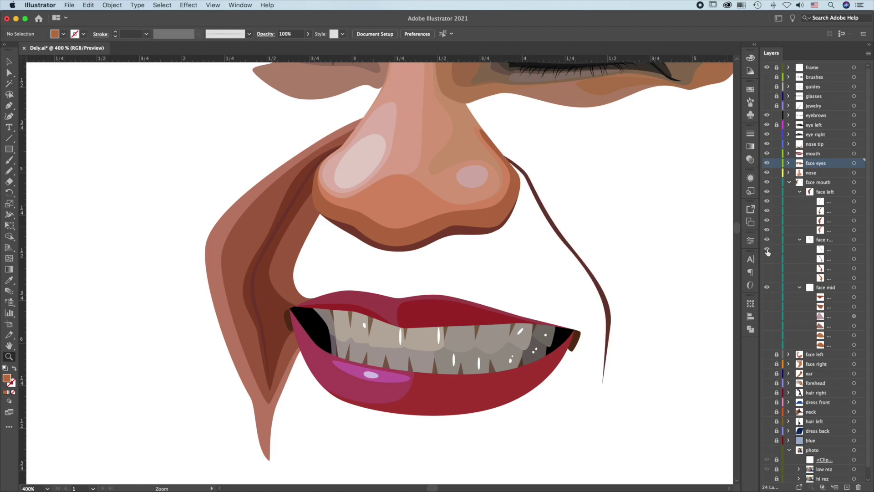
pyautogui.click(768, 258)
pyautogui.click(768, 268)
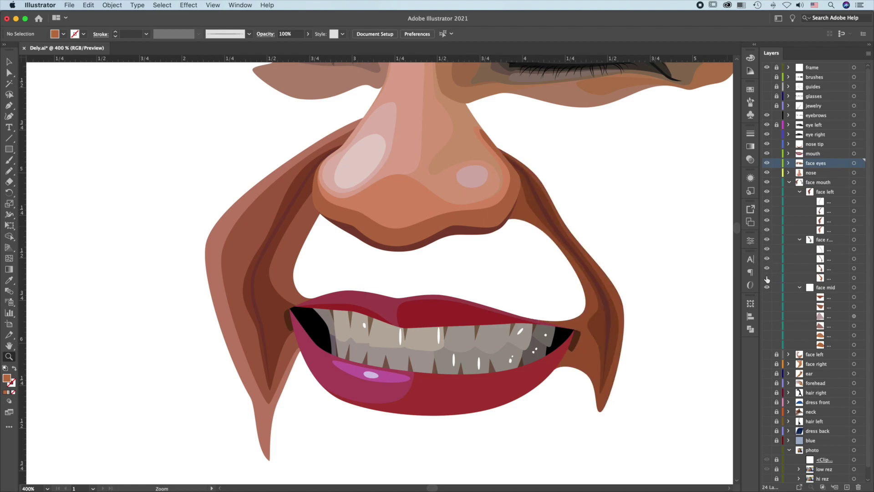
# Show the under-nose brown shapes and greyish-pink triangle to fill the area around the lips.
pyautogui.click(767, 278)
pyautogui.click(767, 297)
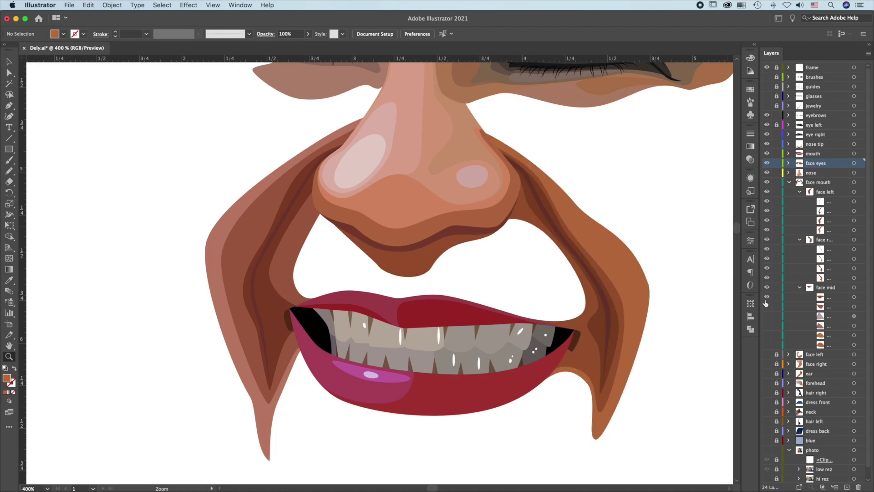
pyautogui.click(768, 307)
pyautogui.click(768, 316)
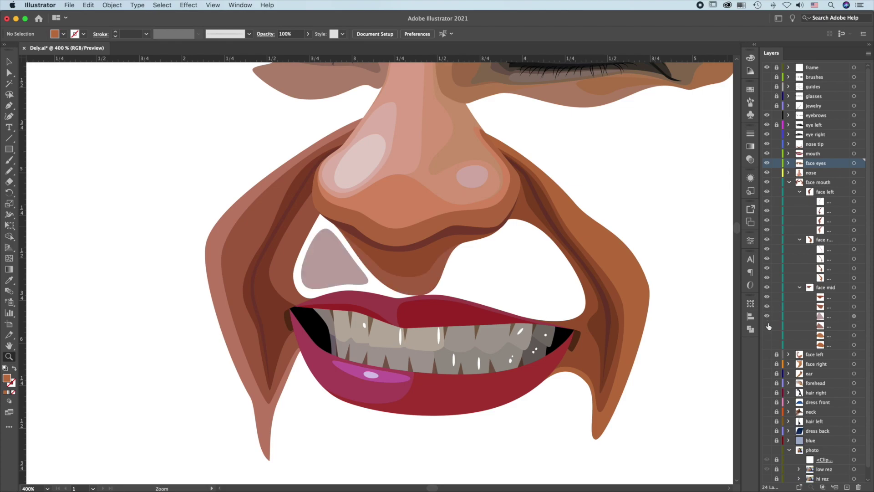
pyautogui.click(768, 326)
pyautogui.click(768, 335)
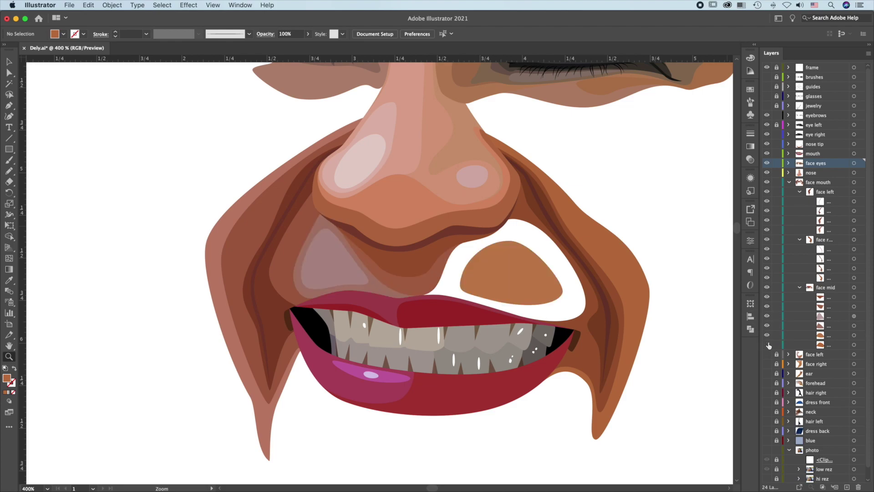
pyautogui.click(767, 346)
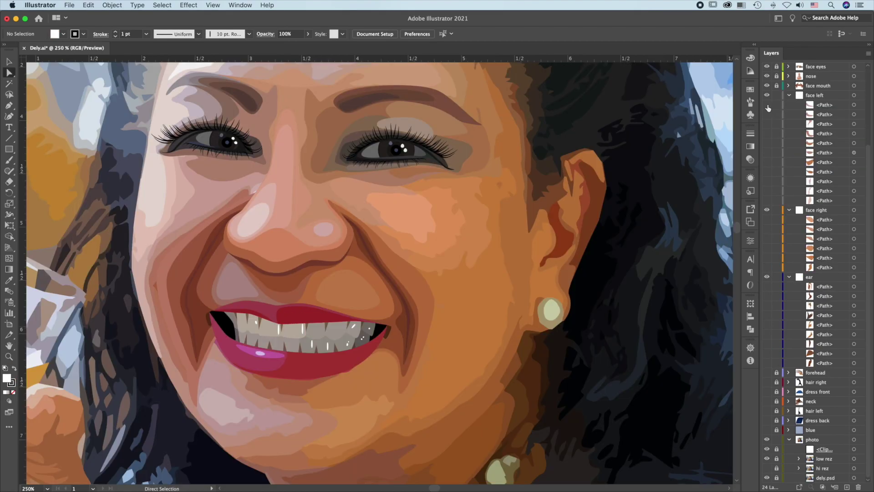
# Hide every face and ear shape, then show the first five face left shapes.
pyautogui.press('super+alt+3')
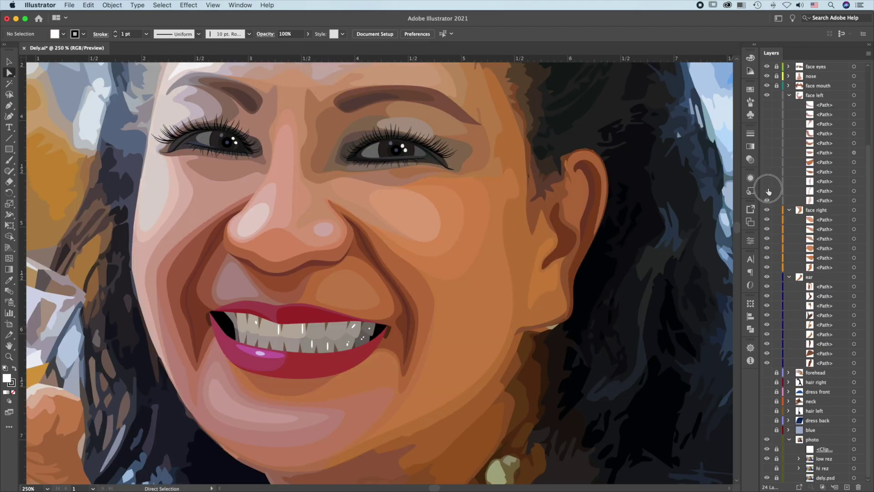
pyautogui.moveTo(768, 204); pyautogui.dragTo(770, 108)
pyautogui.click(768, 105)
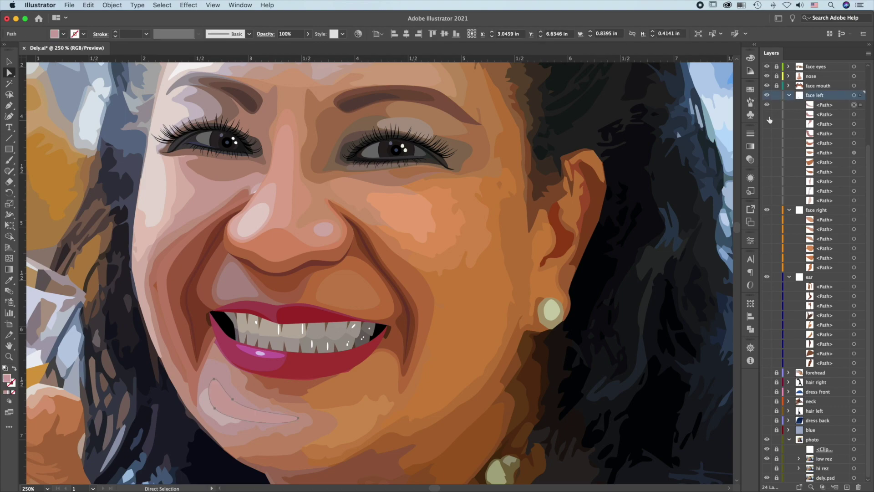
pyautogui.click(767, 114)
pyautogui.click(768, 125)
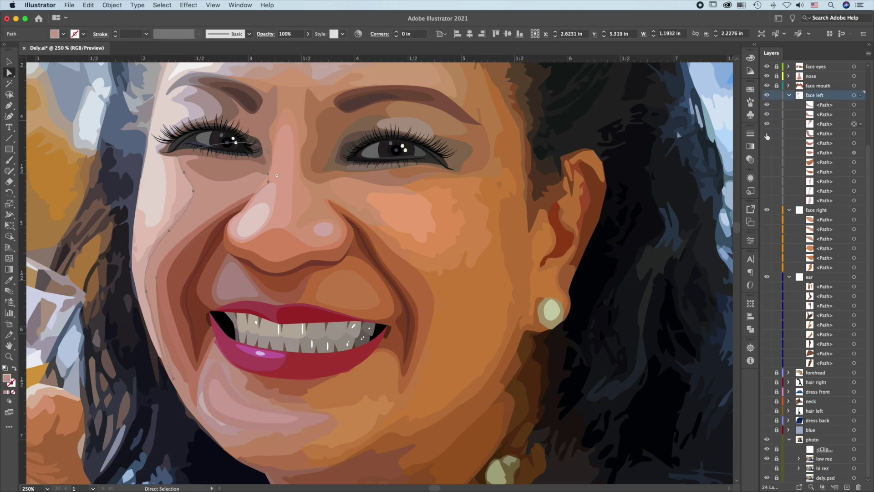
pyautogui.click(768, 134)
pyautogui.click(768, 143)
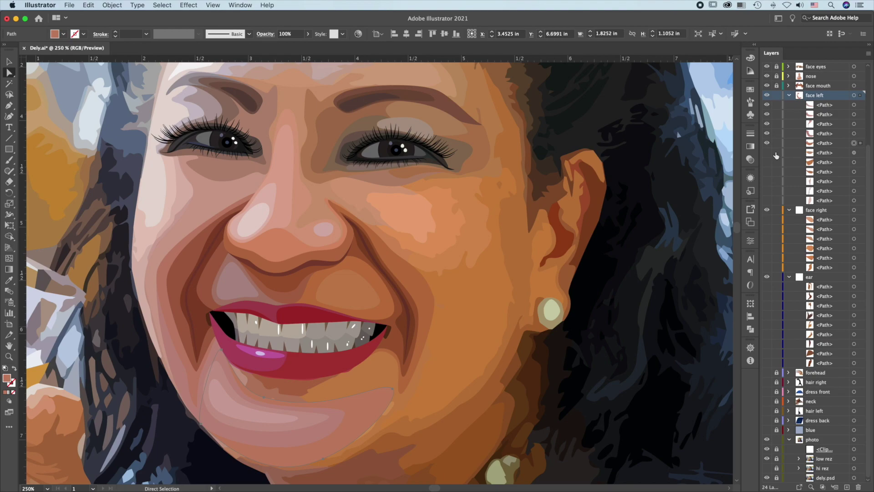
# Show the remaining six face left shapes, ending with the last cheek shapes.
pyautogui.click(768, 153)
pyautogui.click(768, 162)
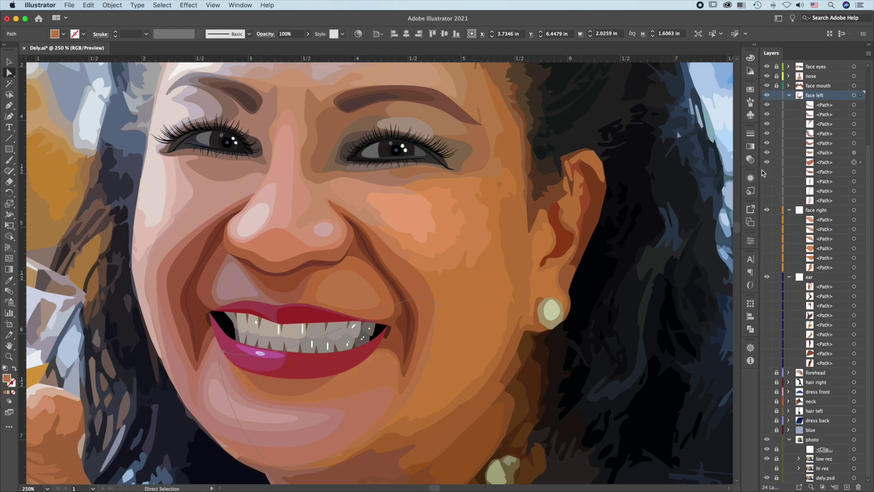
pyautogui.click(768, 172)
pyautogui.click(768, 181)
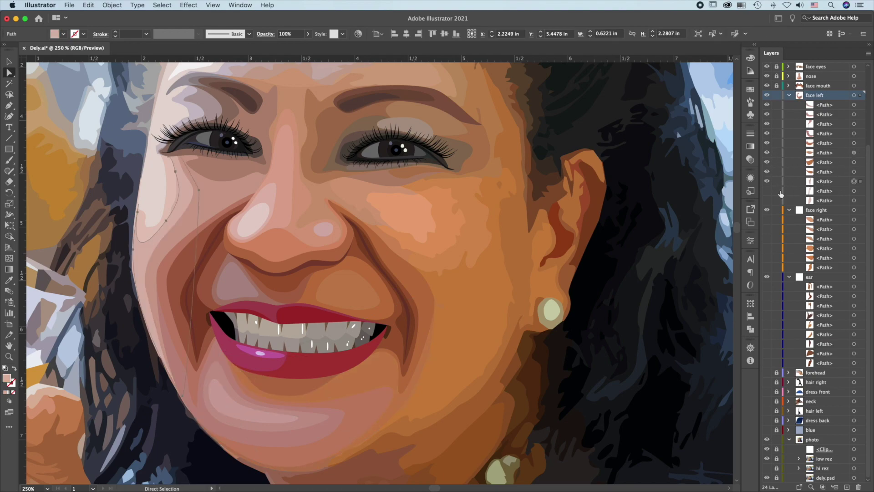
pyautogui.click(767, 192)
pyautogui.click(767, 200)
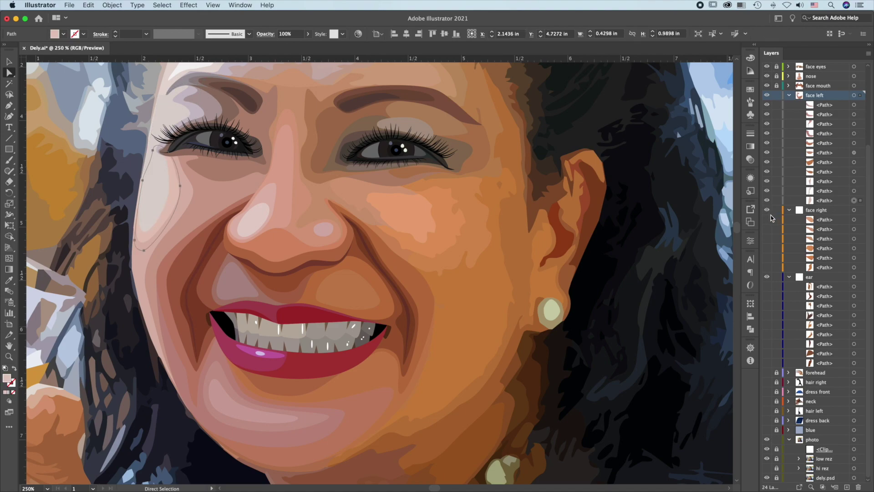
# Show the six face right shapes, including the right cheek and jaw.
pyautogui.click(768, 220)
pyautogui.click(768, 229)
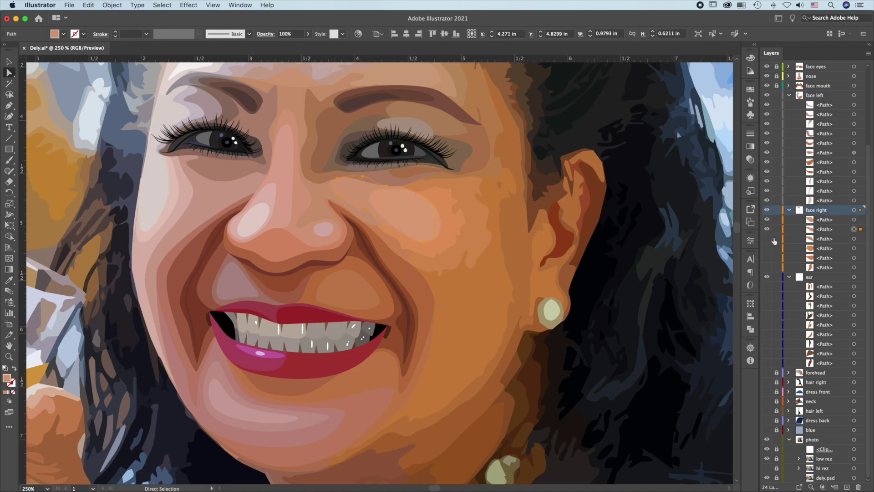
pyautogui.click(767, 239)
pyautogui.click(768, 248)
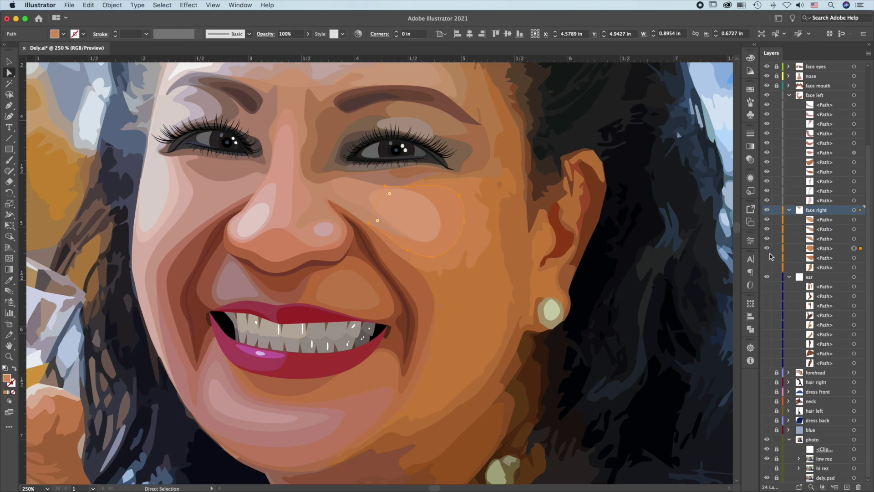
pyautogui.click(767, 257)
pyautogui.click(768, 268)
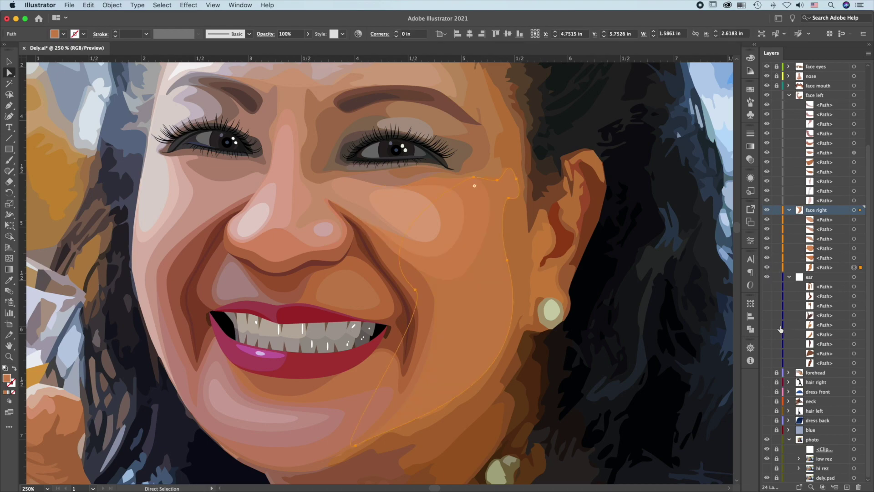
# Show the first six ear shapes.
pyautogui.click(768, 286)
pyautogui.click(768, 296)
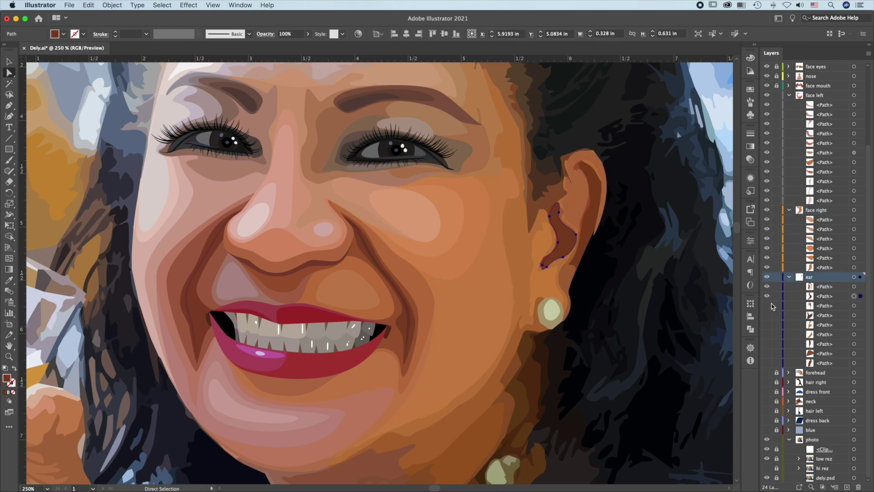
pyautogui.click(767, 305)
pyautogui.click(768, 315)
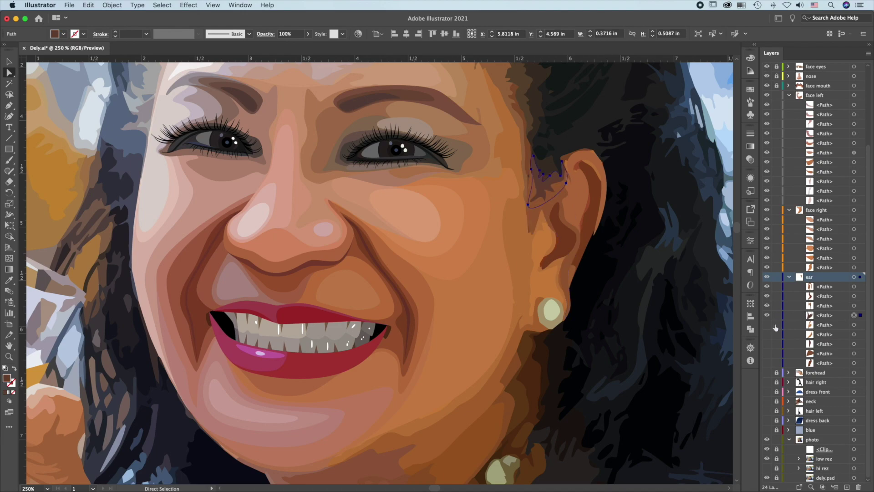
pyautogui.click(768, 326)
pyautogui.click(768, 334)
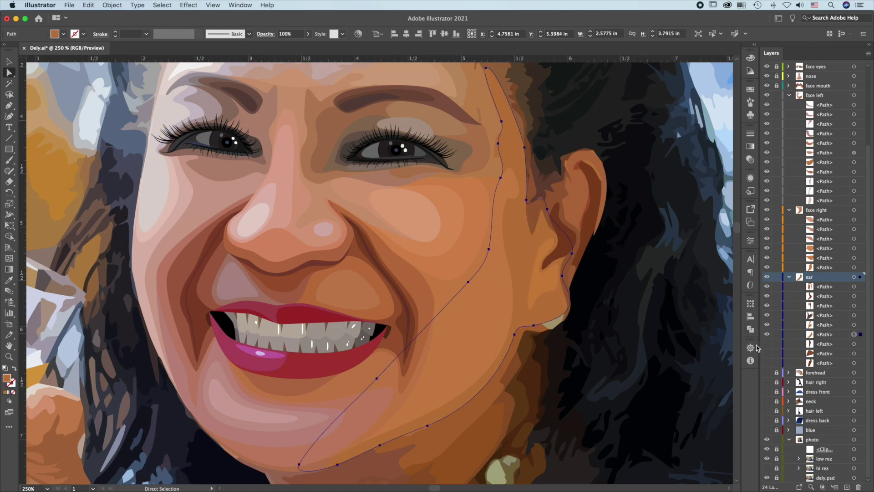
# Show the earlobe shapes and the final large ear shape, then deselect.
pyautogui.click(768, 344)
pyautogui.click(767, 354)
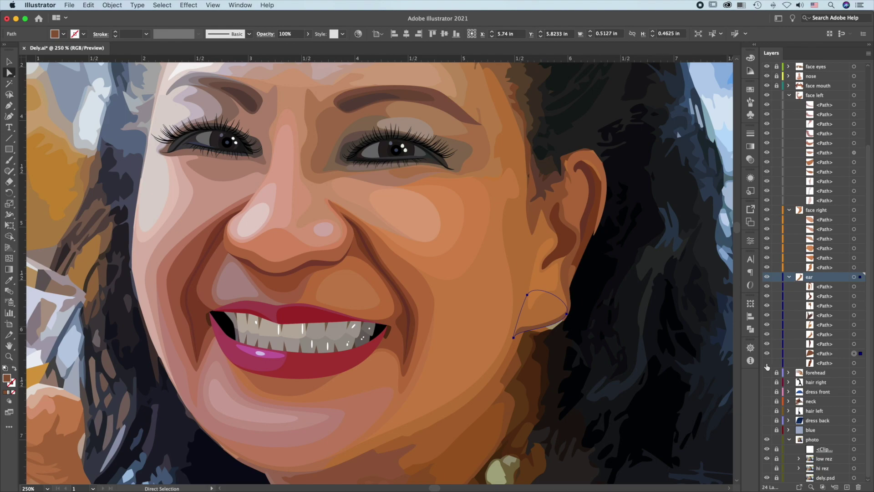
pyautogui.click(768, 363)
pyautogui.click(859, 363)
pyautogui.press('super+shift+a')
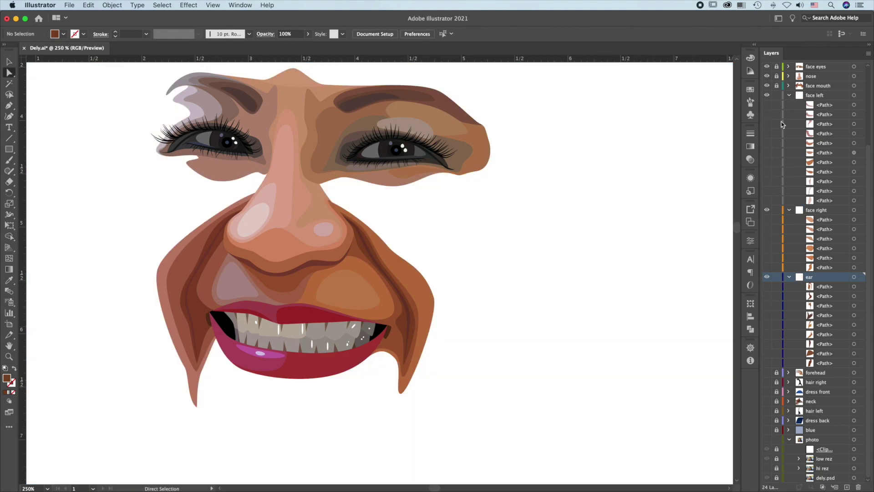
# Show the face left chin and cheek shapes, including the pale left cheek highlight.
pyautogui.click(768, 115)
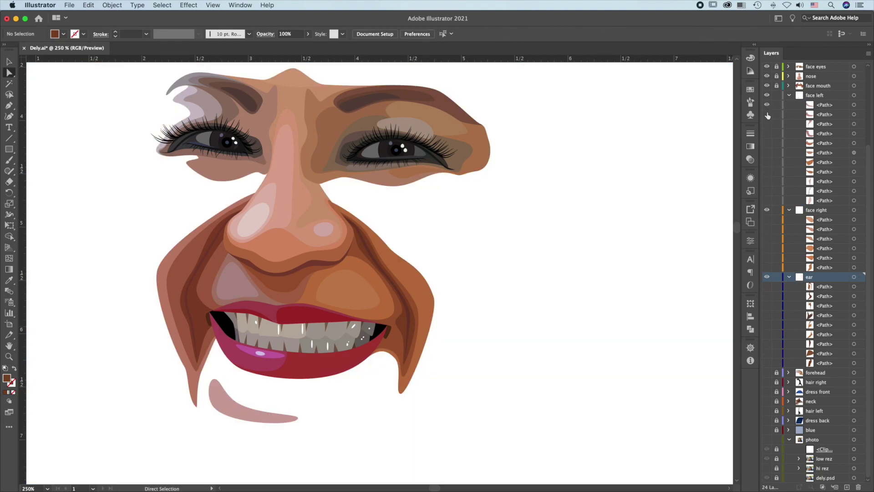
pyautogui.click(767, 124)
pyautogui.click(768, 125)
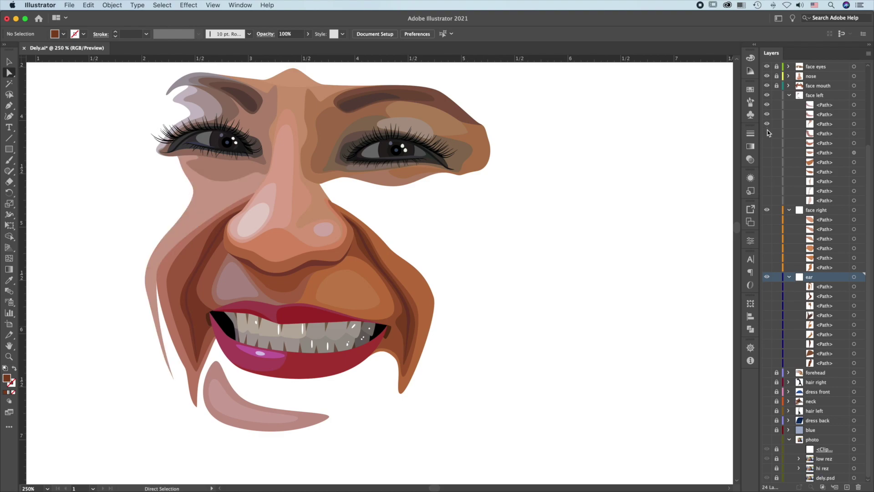
pyautogui.click(767, 134)
pyautogui.click(768, 143)
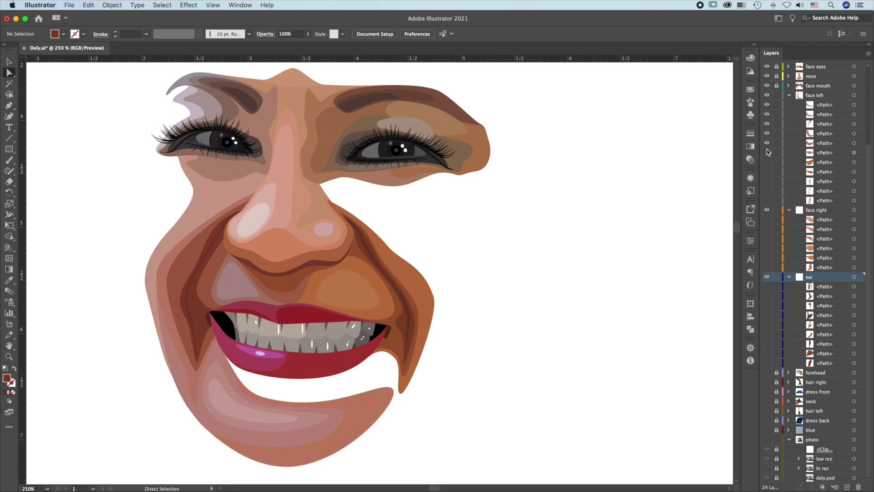
pyautogui.click(768, 152)
pyautogui.click(768, 163)
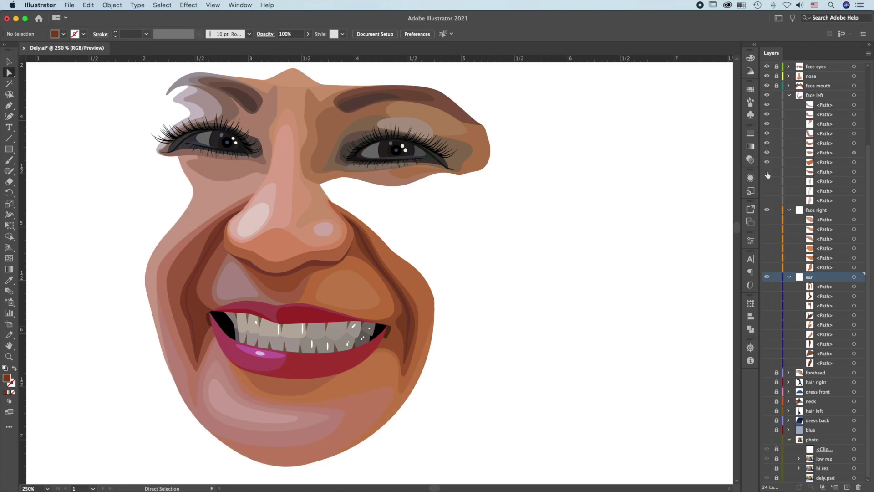
pyautogui.click(768, 172)
pyautogui.click(768, 181)
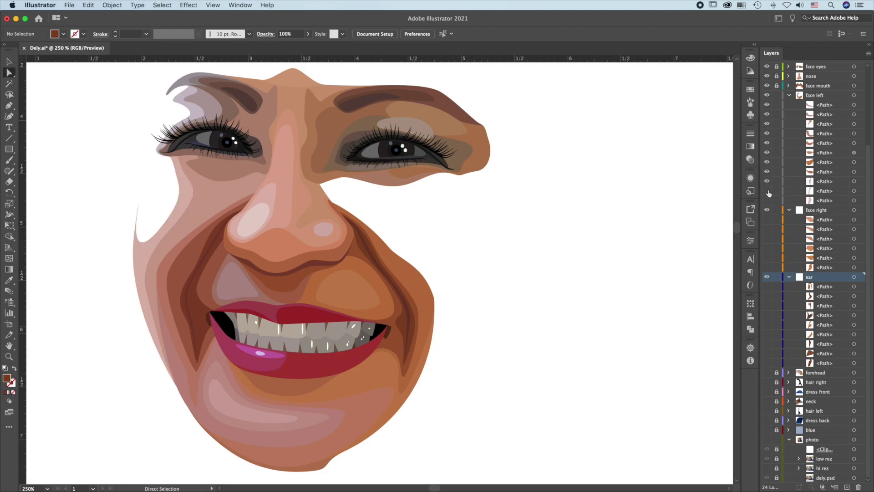
pyautogui.click(767, 191)
pyautogui.click(768, 201)
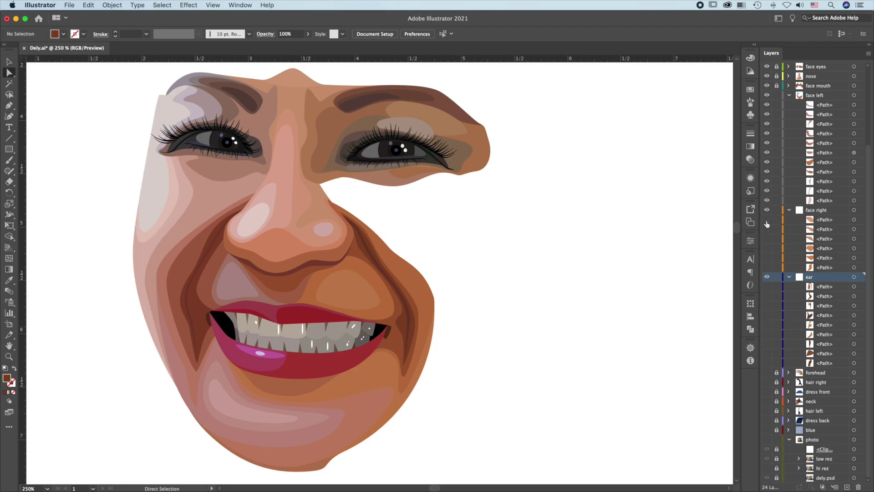
# Show the face right shapes under the right eye and along the jaw.
pyautogui.click(768, 220)
pyautogui.click(768, 229)
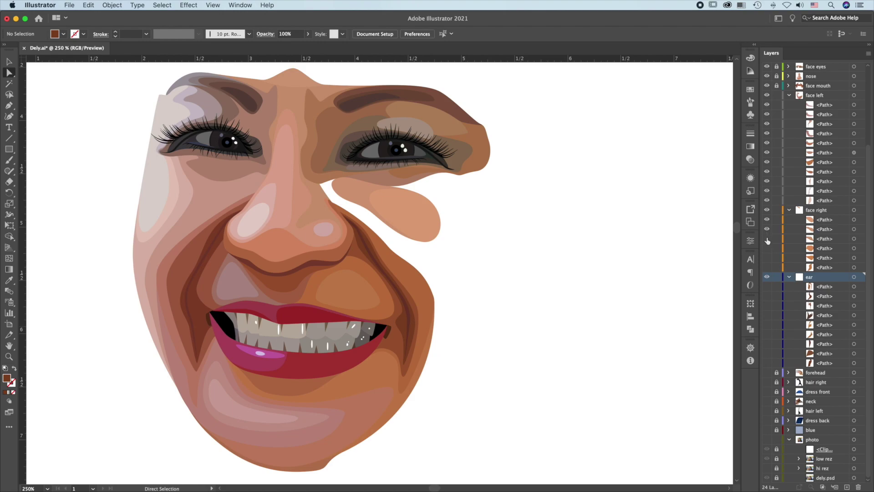
pyautogui.click(768, 239)
pyautogui.click(768, 248)
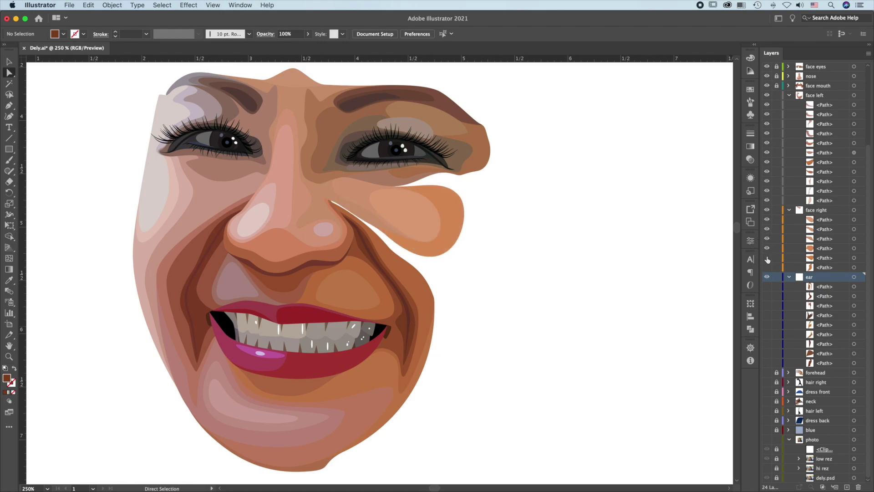
pyautogui.click(768, 258)
pyautogui.click(767, 267)
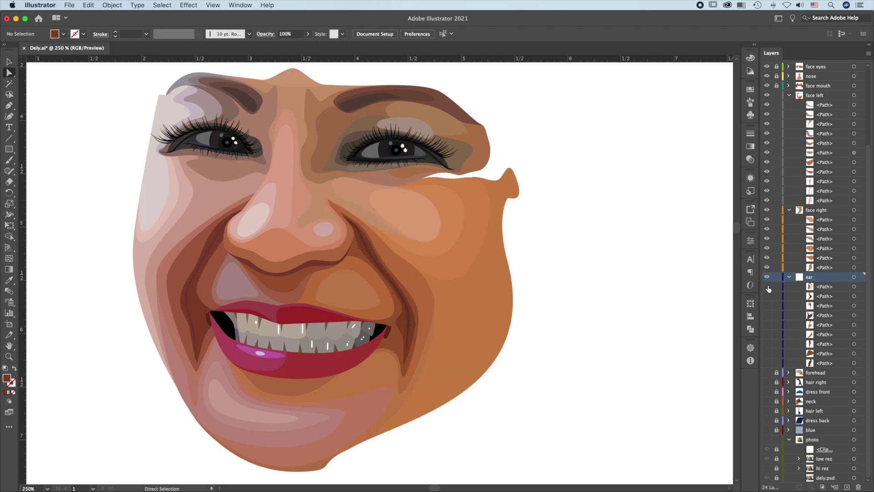
# Show the ear pieces, from the long lobe and dark upper piece to the outer rim.
pyautogui.click(768, 287)
pyautogui.click(768, 296)
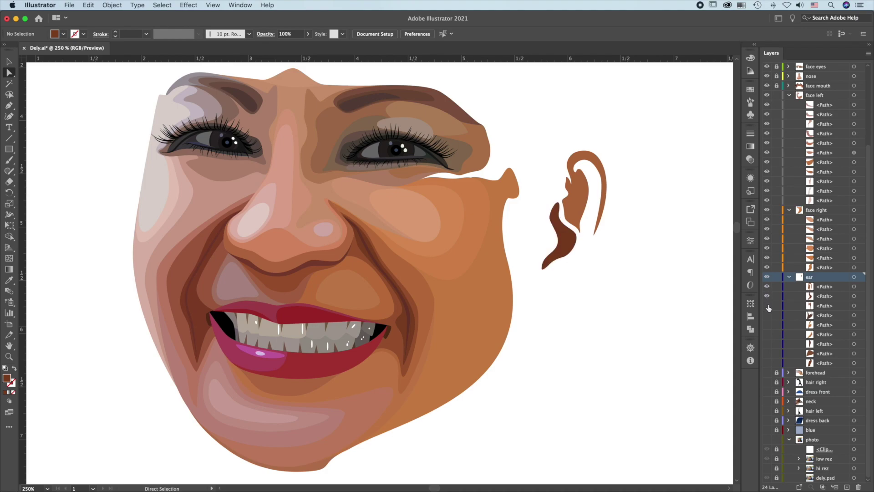
pyautogui.click(767, 306)
pyautogui.click(768, 315)
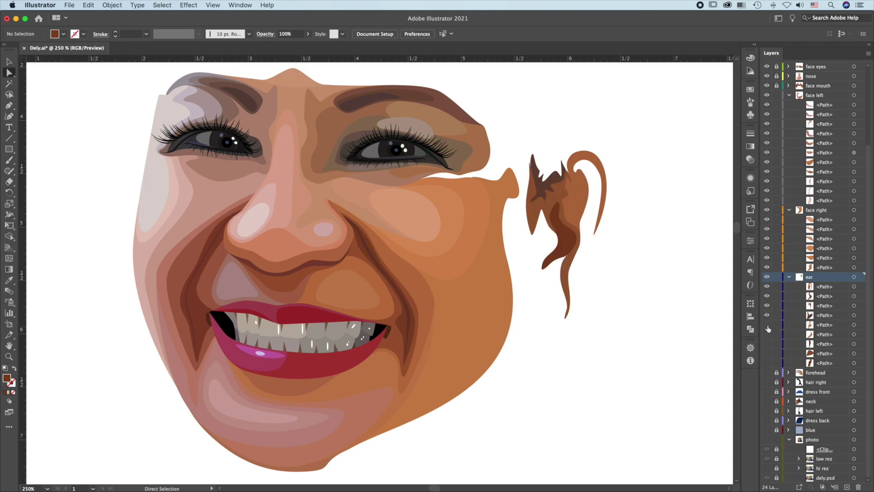
pyautogui.click(768, 325)
pyautogui.click(768, 335)
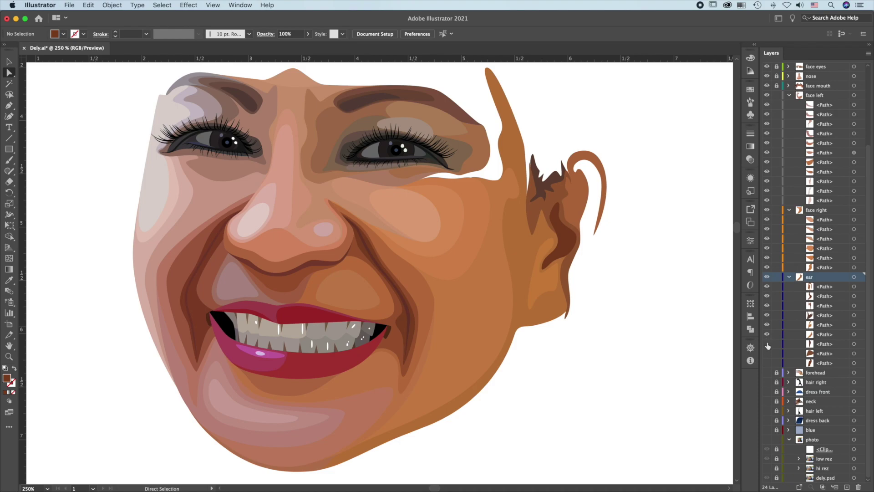
pyautogui.click(768, 344)
pyautogui.click(768, 353)
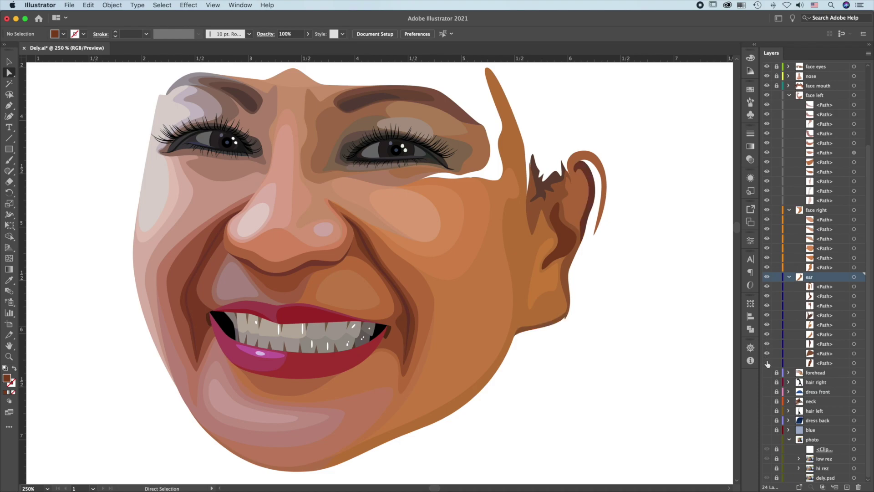
pyautogui.click(768, 363)
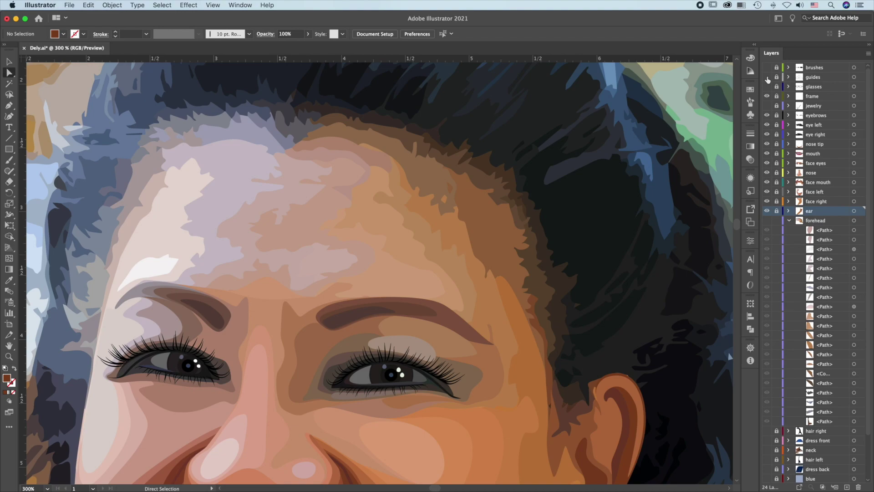
# Turn on the guide outlines and show the first seven forehead shapes.
pyautogui.click(767, 77)
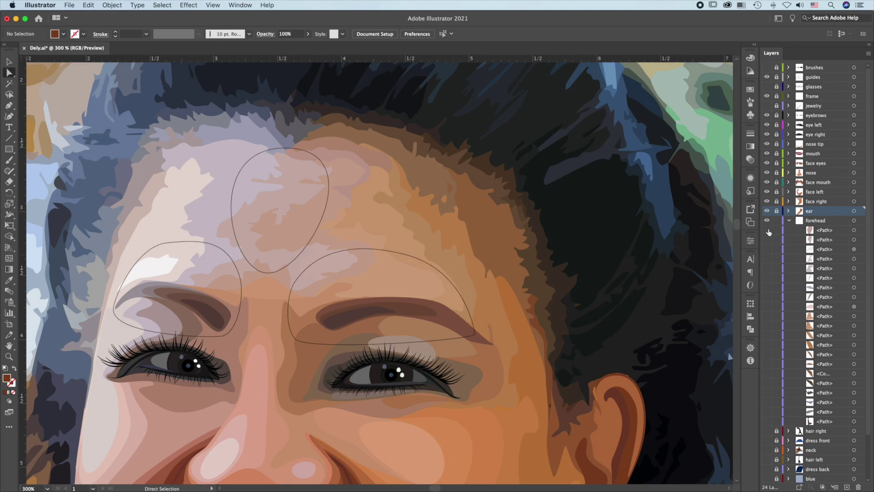
pyautogui.click(767, 230)
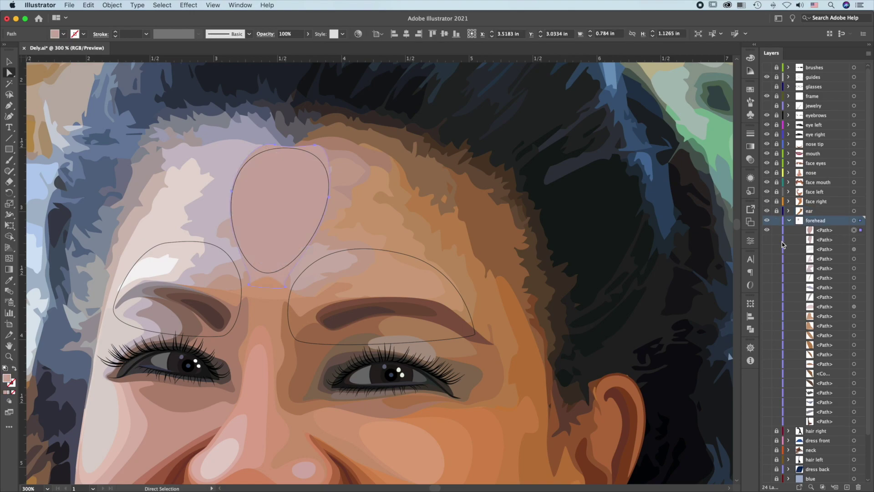
pyautogui.click(767, 239)
pyautogui.click(767, 249)
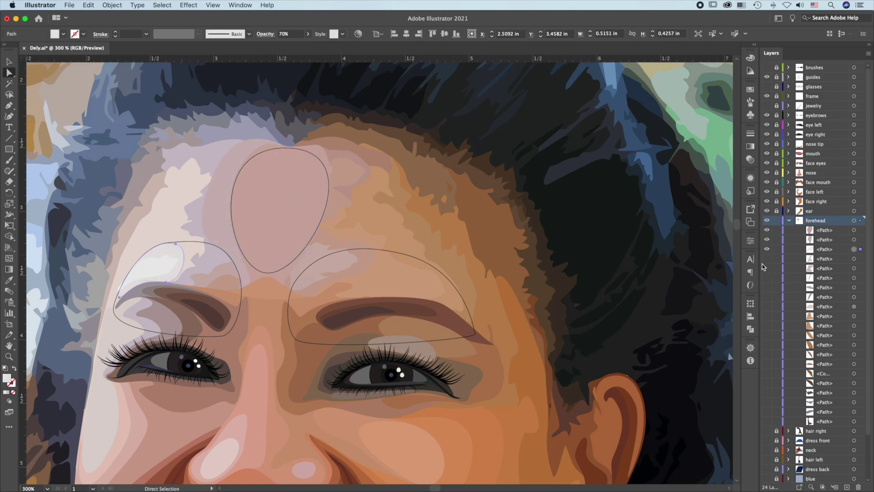
pyautogui.click(767, 259)
pyautogui.click(767, 268)
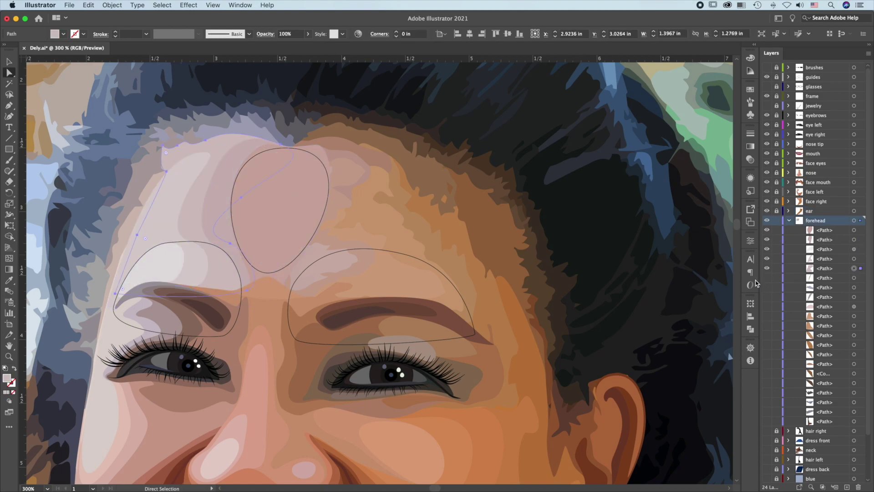
pyautogui.click(767, 278)
pyautogui.click(767, 288)
pyautogui.click(854, 287)
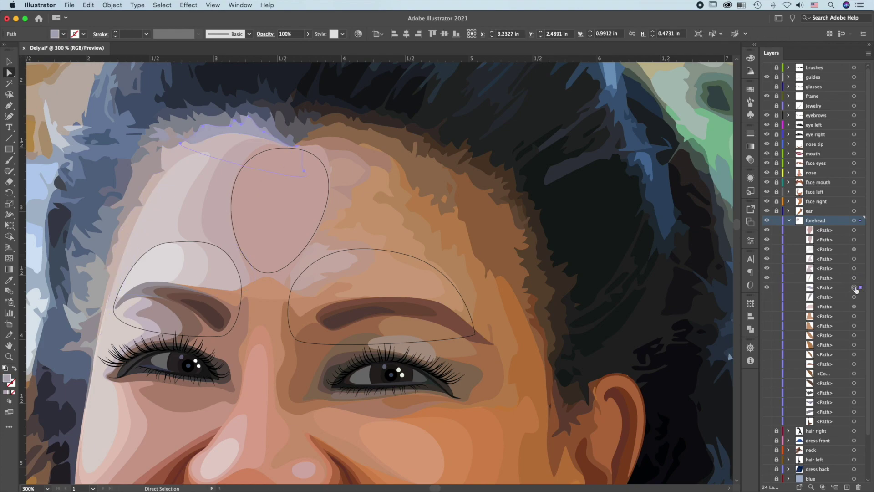
# Show forehead shapes eight through eleven and the large right-side pieces.
pyautogui.click(767, 297)
pyautogui.click(767, 306)
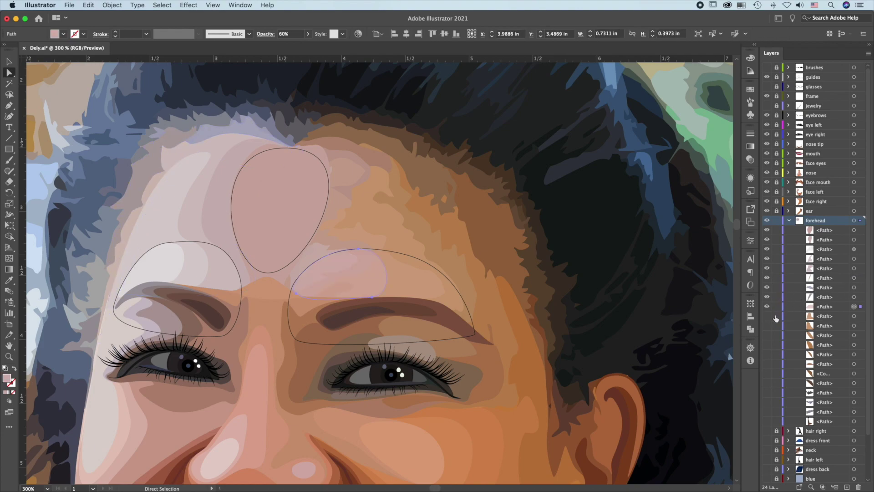
pyautogui.click(767, 316)
pyautogui.click(767, 326)
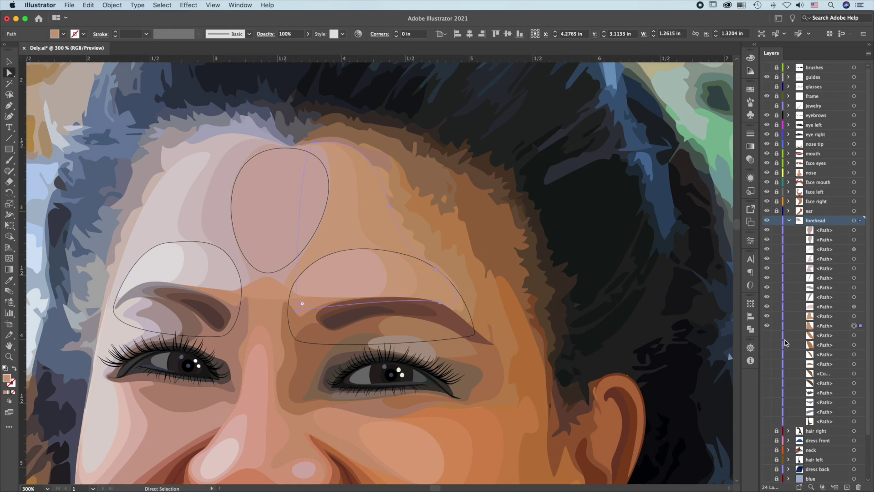
pyautogui.click(767, 335)
pyautogui.click(767, 344)
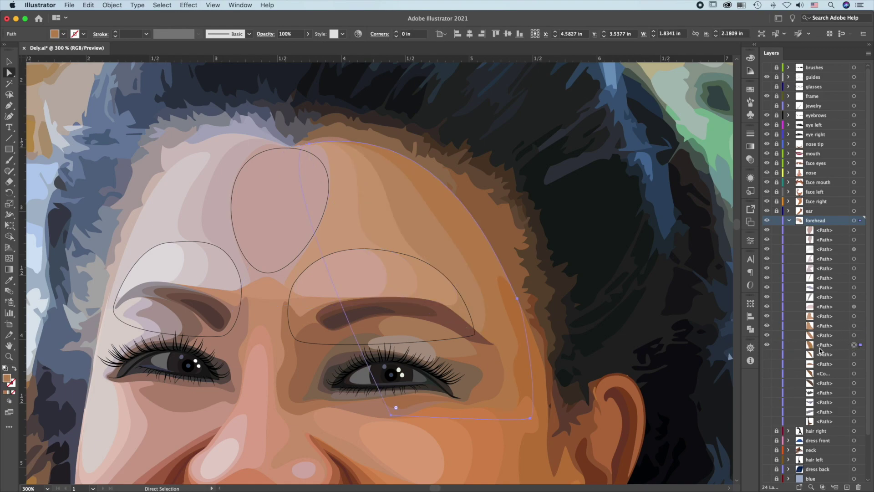
# Show the hairline shapes along the top of the forehead.
pyautogui.click(766, 355)
pyautogui.click(767, 364)
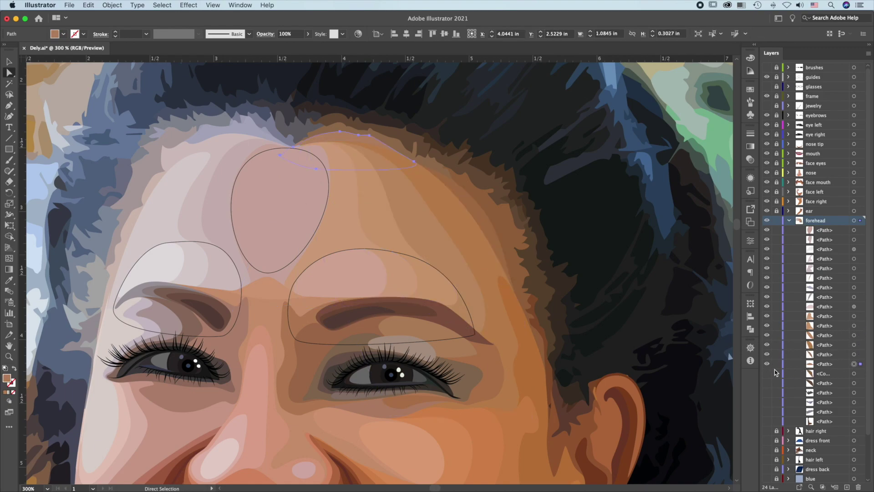
pyautogui.click(767, 374)
pyautogui.click(767, 383)
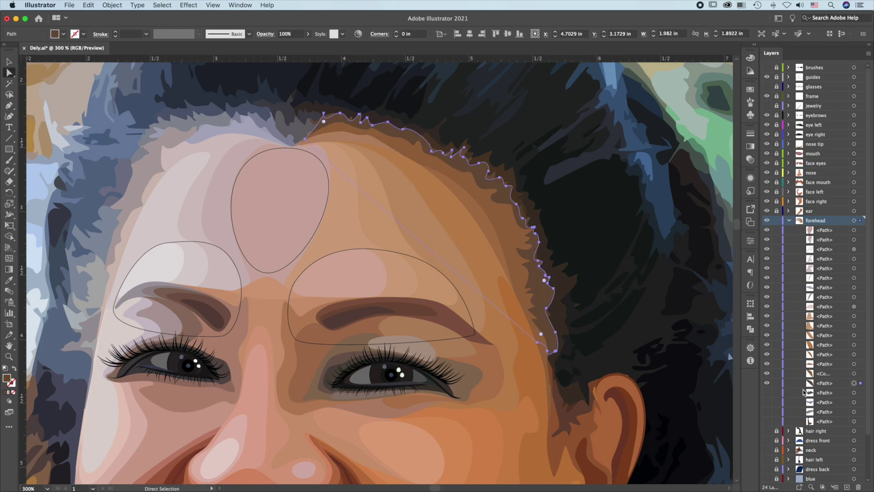
pyautogui.click(767, 393)
pyautogui.click(767, 402)
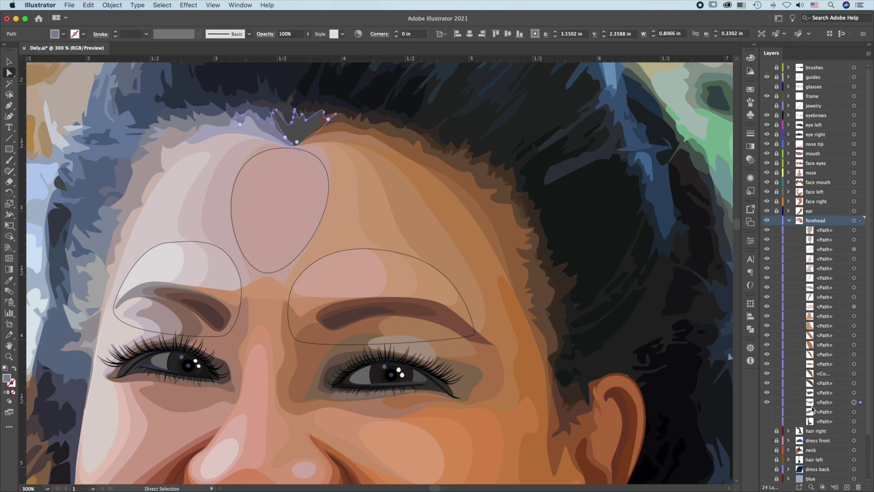
# Show the last forehead shapes beside the ear, deselect, and hide the reference photo.
pyautogui.click(767, 411)
pyautogui.click(767, 422)
pyautogui.click(860, 421)
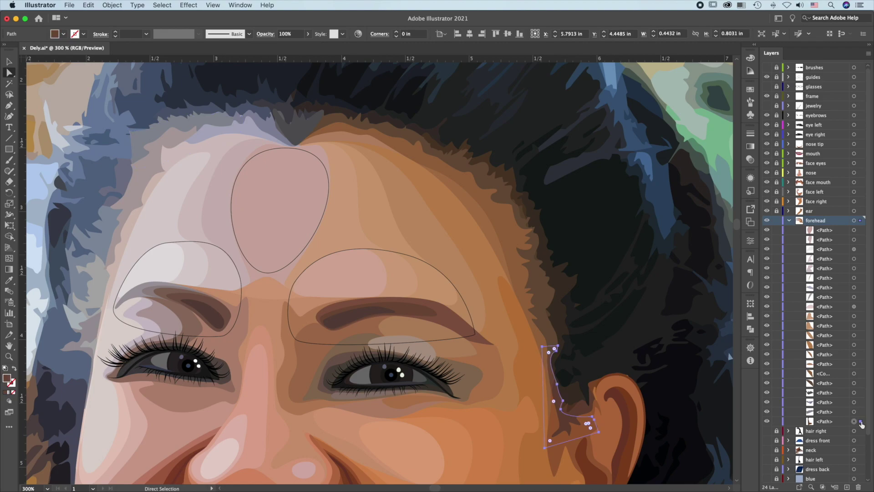
pyautogui.press('super+shift+a')
pyautogui.scroll(-3, 815, 319)
pyautogui.click(767, 440)
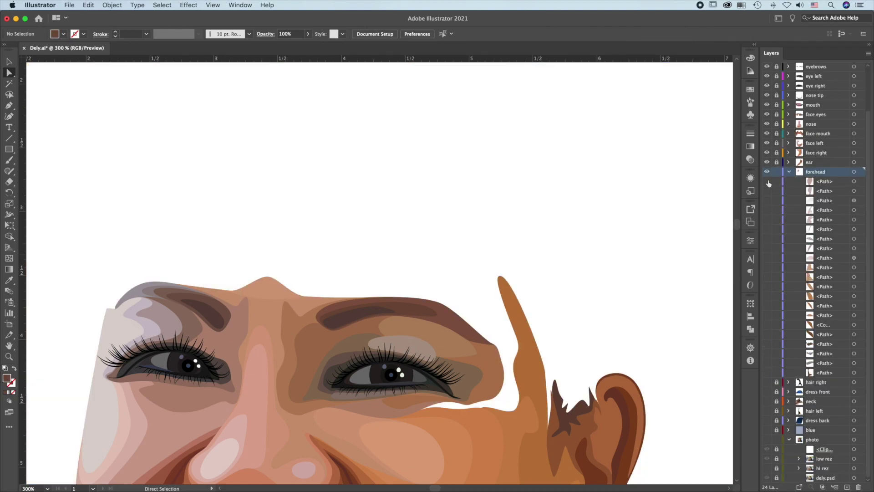
# Show the pale upper-left forehead shapes and the bumpy grey hair edge.
pyautogui.click(767, 191)
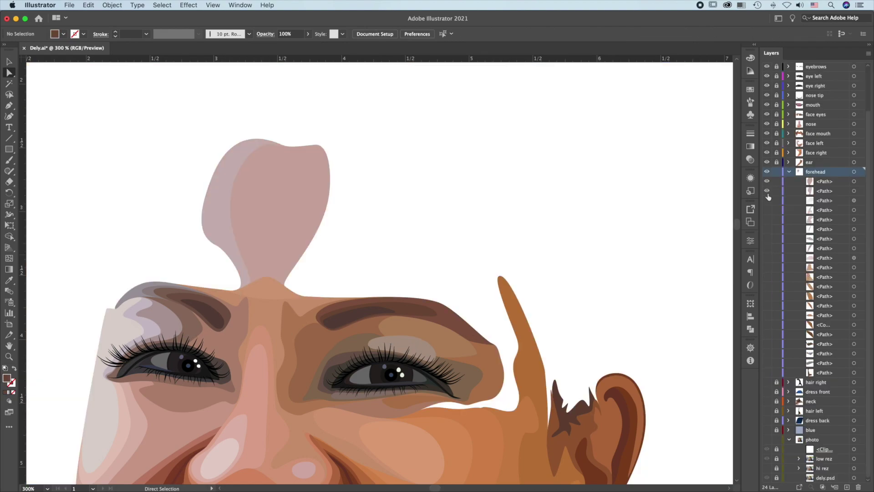
pyautogui.click(767, 201)
pyautogui.click(767, 210)
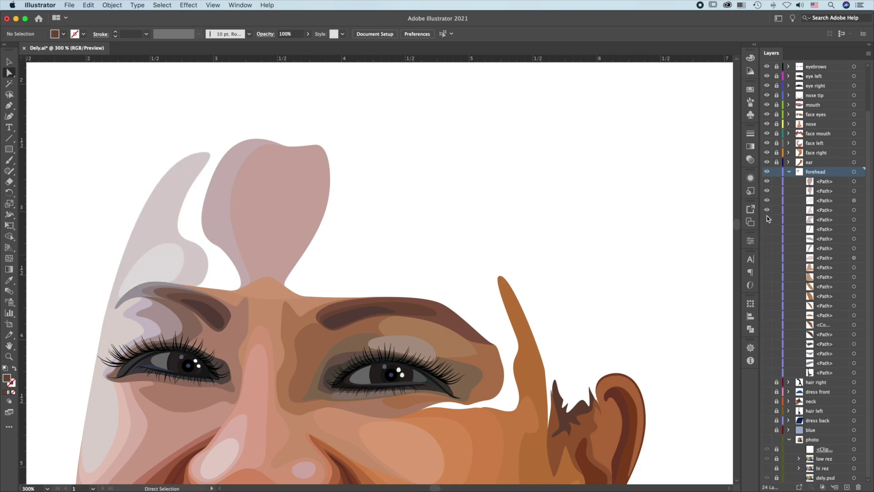
pyautogui.click(767, 220)
pyautogui.click(767, 229)
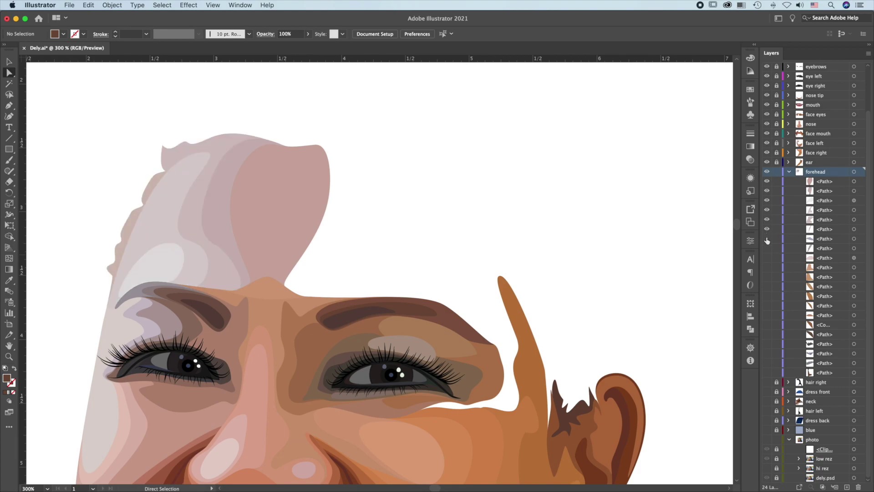
pyautogui.click(767, 238)
pyautogui.click(767, 248)
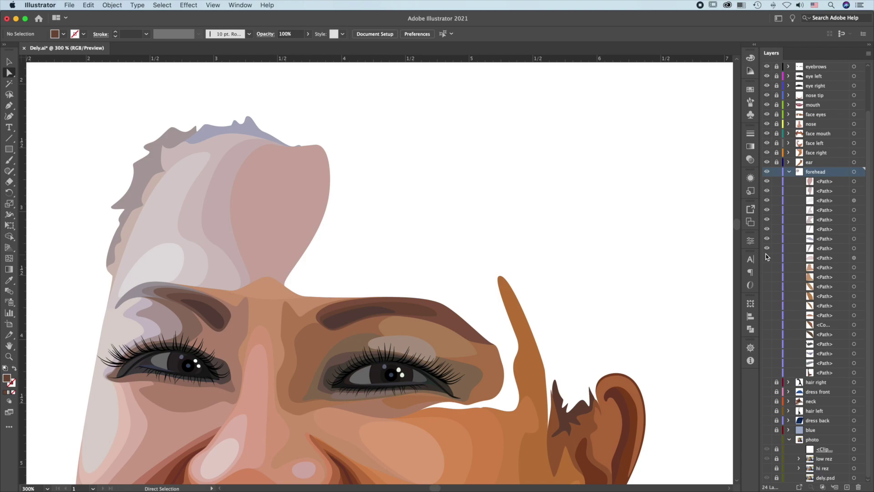
# Show the pale rounded and tan forehead shapes.
pyautogui.click(767, 258)
pyautogui.click(766, 267)
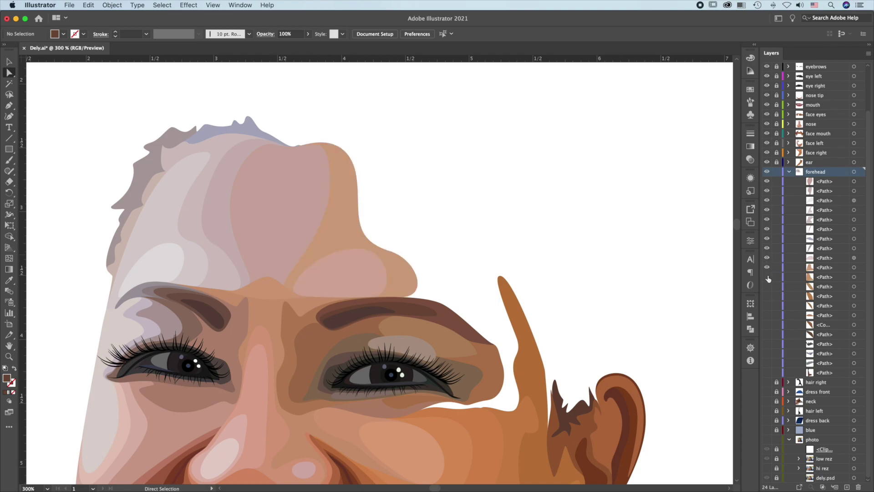
pyautogui.click(767, 277)
pyautogui.click(767, 286)
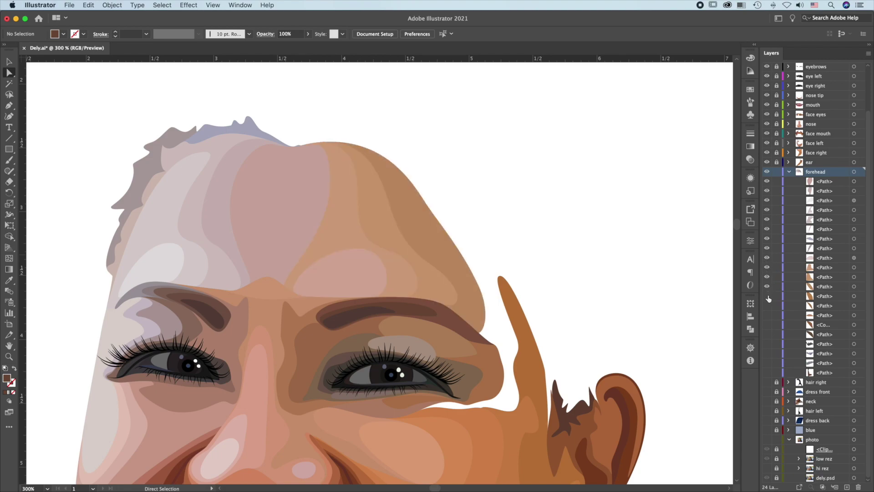
pyautogui.click(767, 296)
pyautogui.click(767, 306)
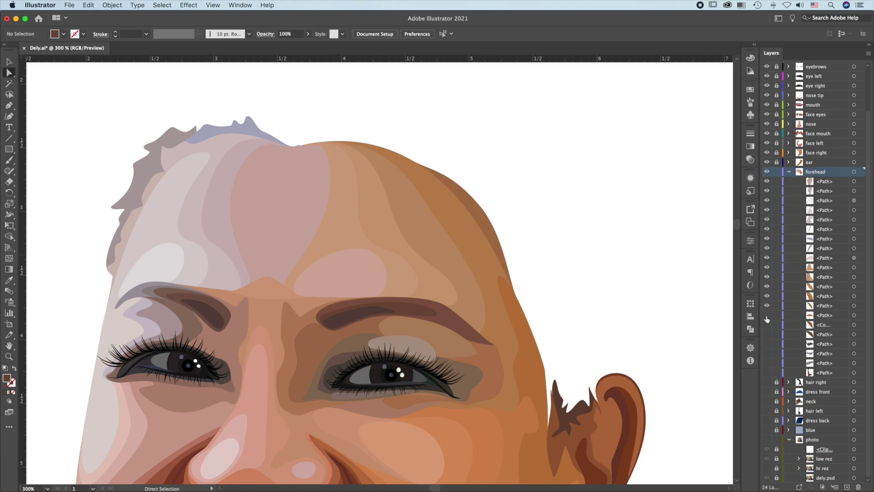
pyautogui.click(767, 315)
# Show the brown and grey hair shapes, collapse the forehead group and fit the artboard.
pyautogui.click(767, 325)
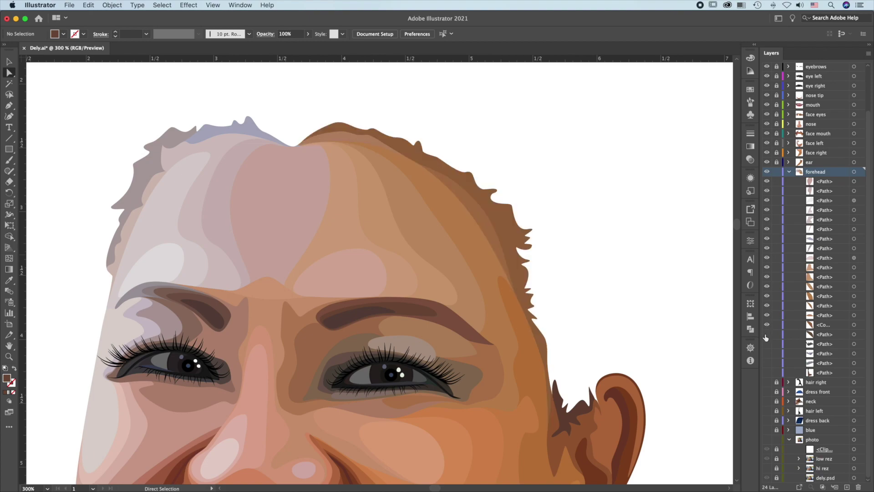
pyautogui.click(767, 334)
pyautogui.click(767, 344)
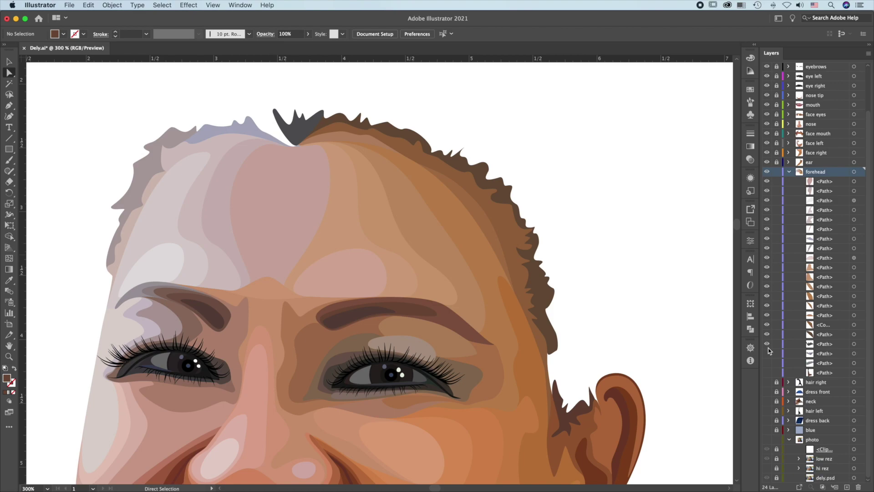
pyautogui.click(767, 353)
pyautogui.click(767, 363)
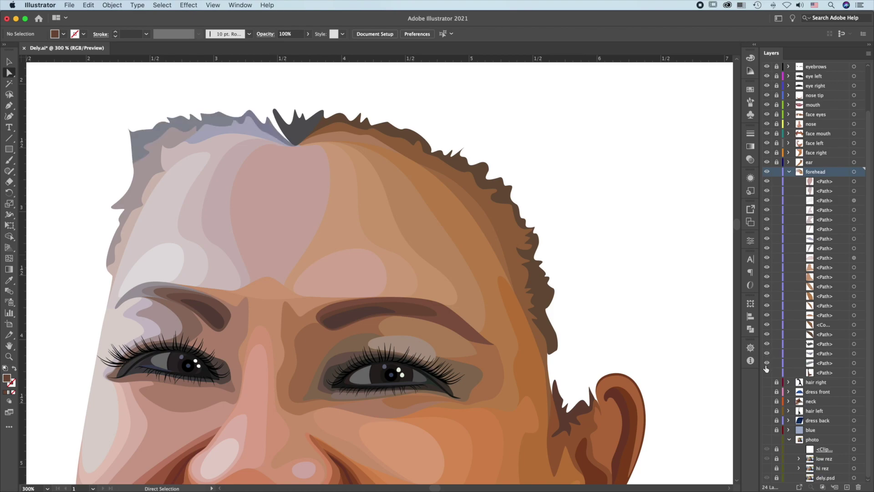
pyautogui.click(767, 373)
pyautogui.click(789, 171)
pyautogui.press('super+0')
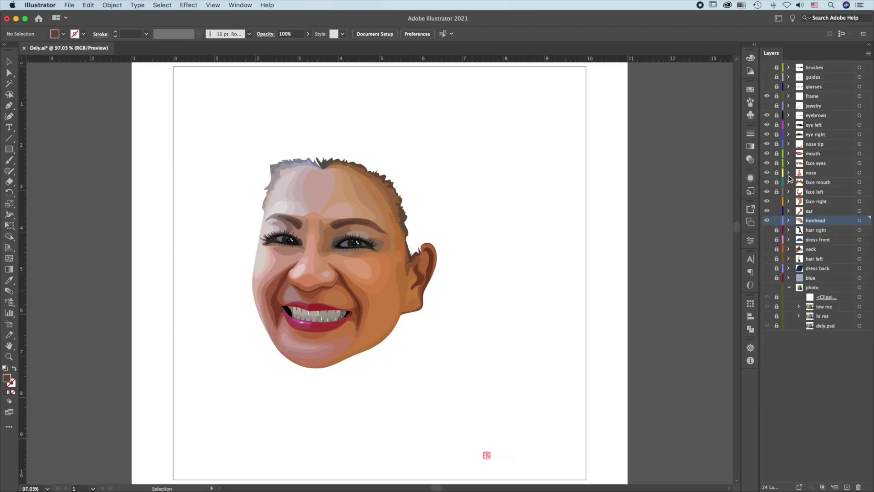
# Turn the layers back on to show the full portrait with hair and blue background.
pyautogui.click(767, 288)
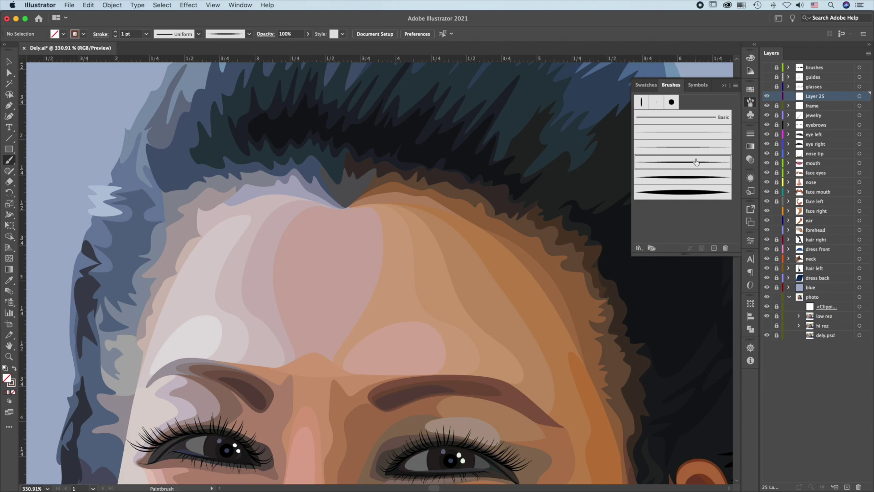
# Paint brown hair strokes along the eyebrow from its left to right end.
pyautogui.moveTo(361, 380)
pyautogui.mouseDown()
pyautogui.moveTo(392, 360)
pyautogui.moveTo(418, 356)
pyautogui.mouseUp()
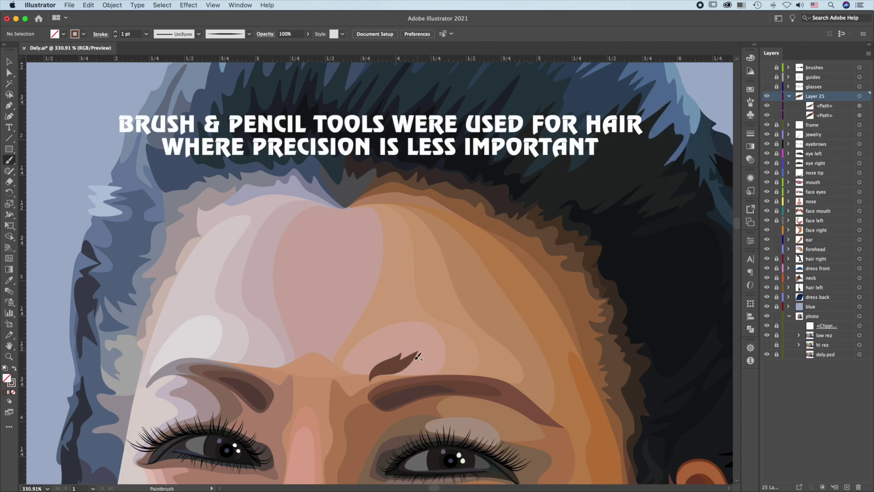
pyautogui.moveTo(376, 387); pyautogui.dragTo(451, 349)
pyautogui.moveTo(420, 377)
pyautogui.mouseDown()
pyautogui.moveTo(488, 351)
pyautogui.moveTo(462, 355)
pyautogui.mouseUp()
pyautogui.moveTo(435, 383)
pyautogui.mouseDown()
pyautogui.moveTo(492, 354)
pyautogui.moveTo(522, 350)
pyautogui.mouseUp()
pyautogui.moveTo(476, 378)
pyautogui.mouseDown()
pyautogui.moveTo(532, 377)
pyautogui.moveTo(553, 387)
pyautogui.mouseUp()
pyautogui.moveTo(496, 374); pyautogui.dragTo(561, 397)
# Switch to a thinner brush and add more eyebrow hair strokes at both ends.
pyautogui.click(750, 102)
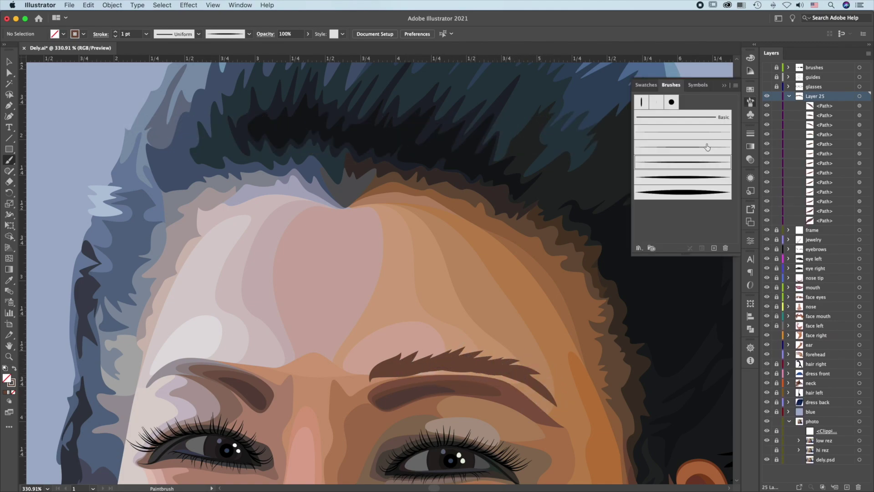
pyautogui.click(707, 147)
pyautogui.moveTo(371, 379); pyautogui.dragTo(394, 350)
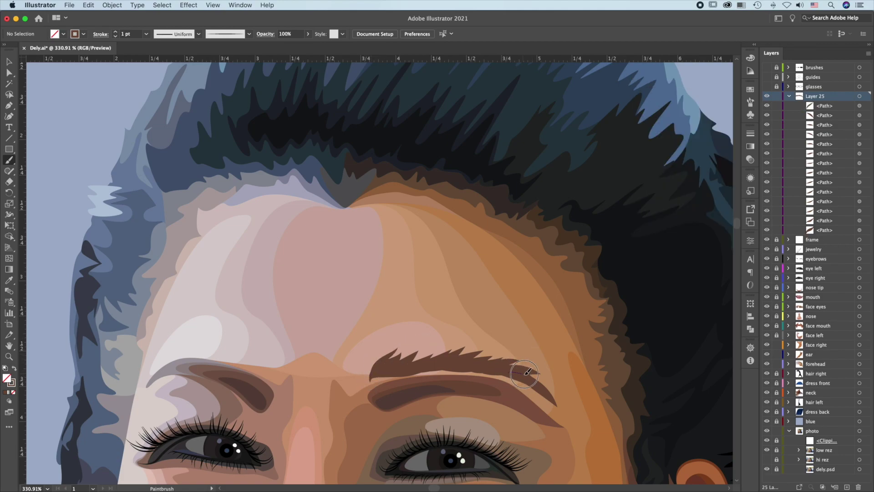
pyautogui.moveTo(526, 372); pyautogui.dragTo(569, 389)
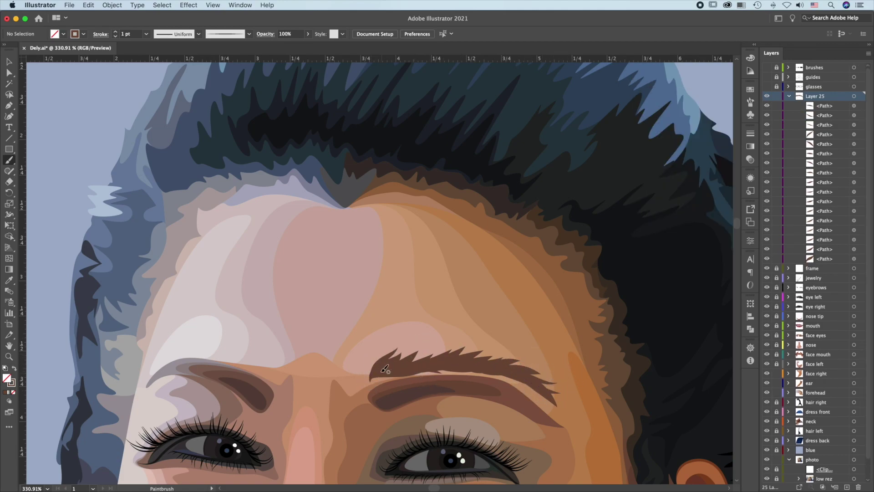
pyautogui.moveTo(378, 385); pyautogui.dragTo(394, 359)
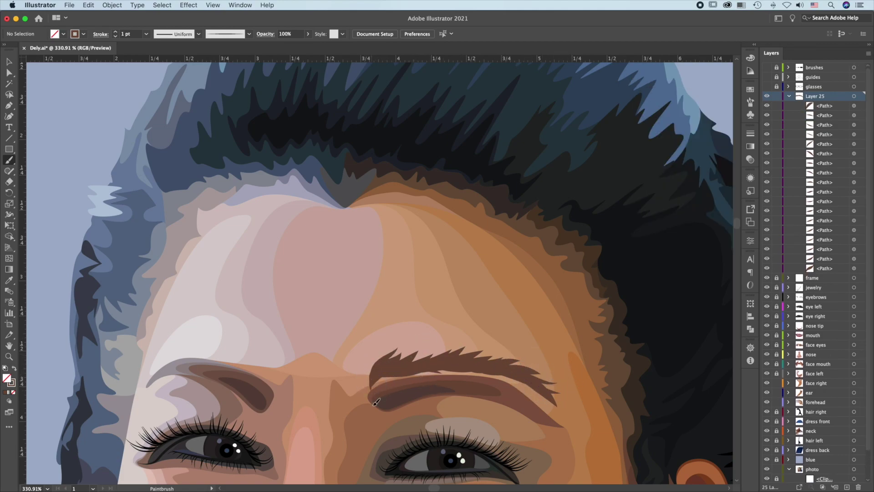
# Select all eyebrow strokes on Layer 25 and apply Outline Stroke.
pyautogui.click(861, 96)
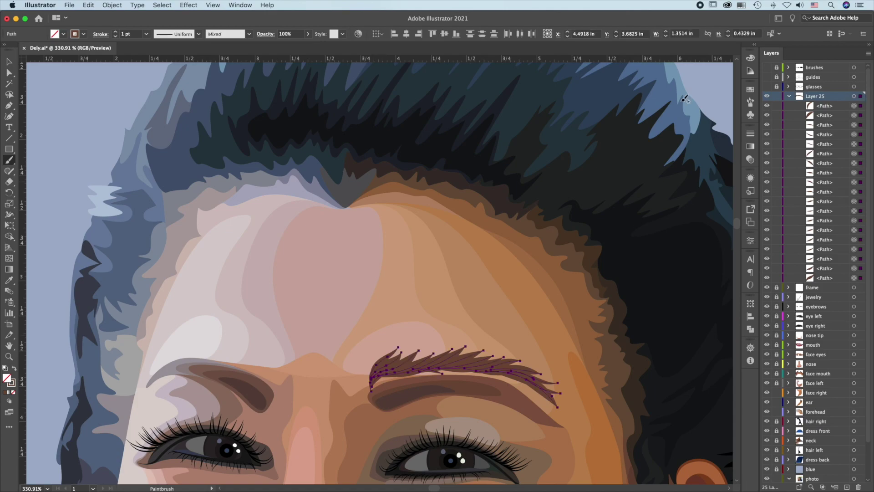
pyautogui.press('v')
pyautogui.click(112, 5)
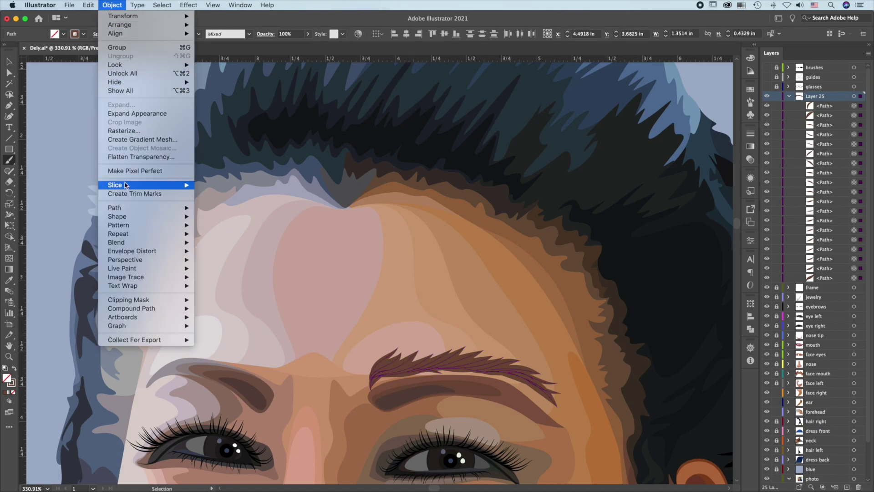
pyautogui.moveTo(126, 209)
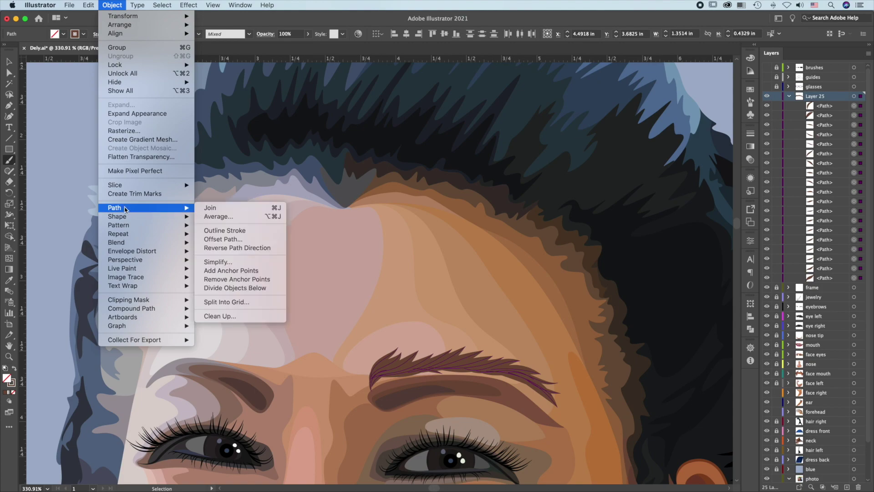
pyautogui.click(241, 231)
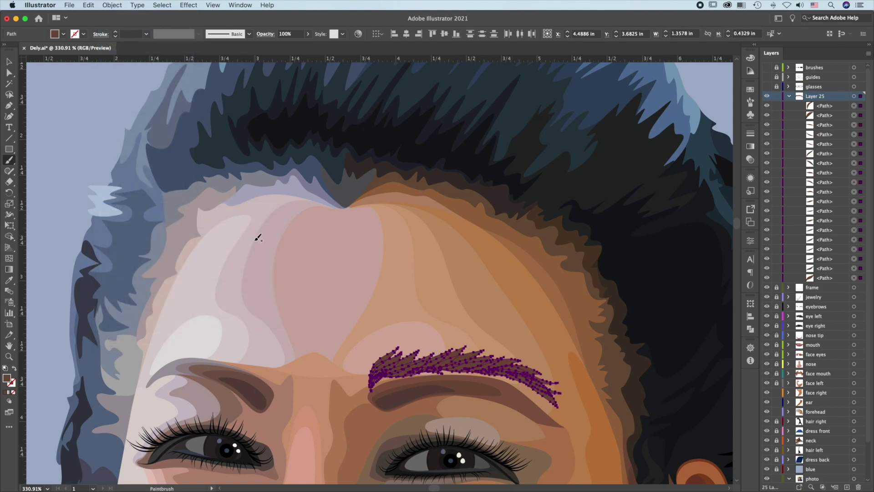
# Unite the eyebrow pieces with Pathfinder and simplify the merged shape.
pyautogui.click(750, 330)
pyautogui.click(640, 324)
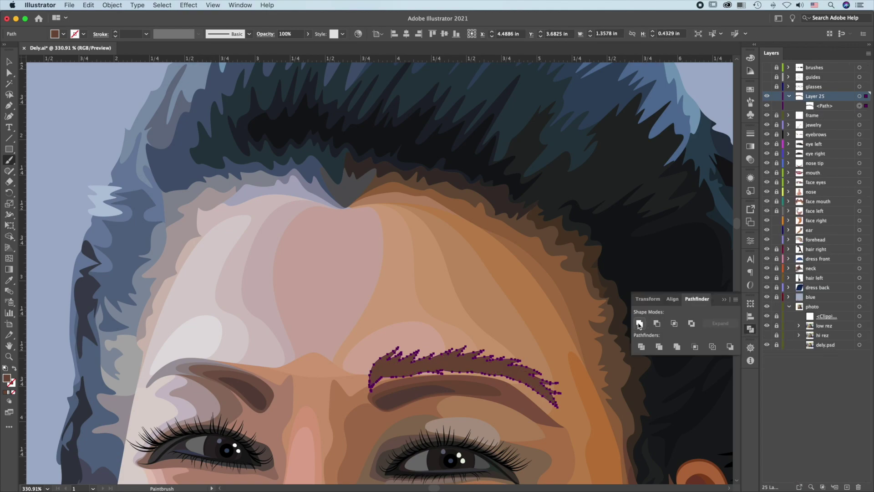
pyautogui.press('v')
pyautogui.click(112, 5)
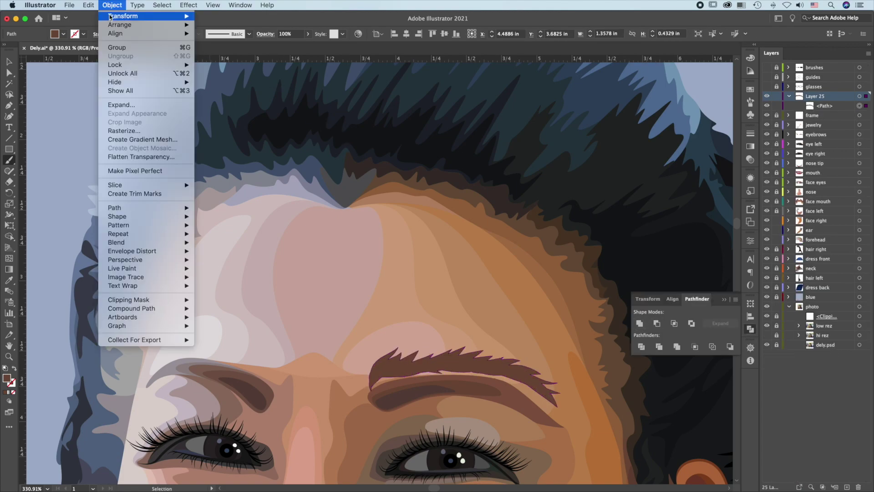
pyautogui.moveTo(119, 208)
pyautogui.click(214, 265)
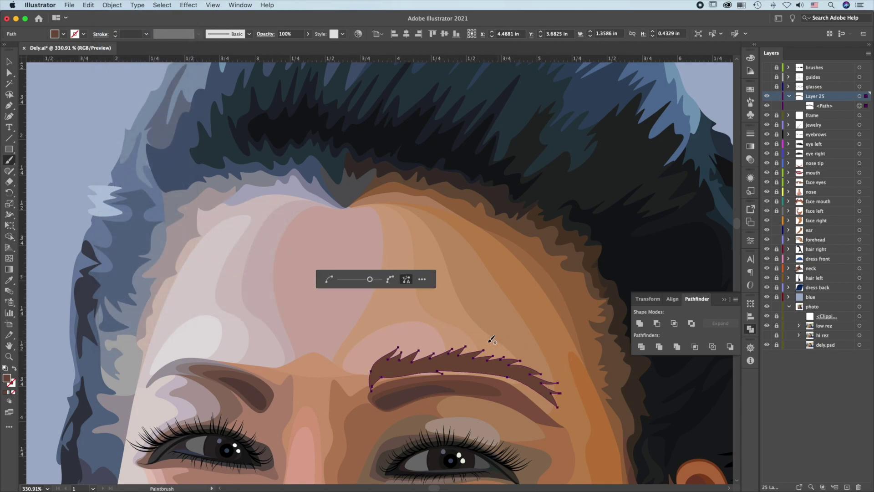
# Fill the eyebrow with the dark hair colour, then paint three thick tapered brush strokes forming a forehead hair lock.
pyautogui.press('i')
pyautogui.click(441, 145)
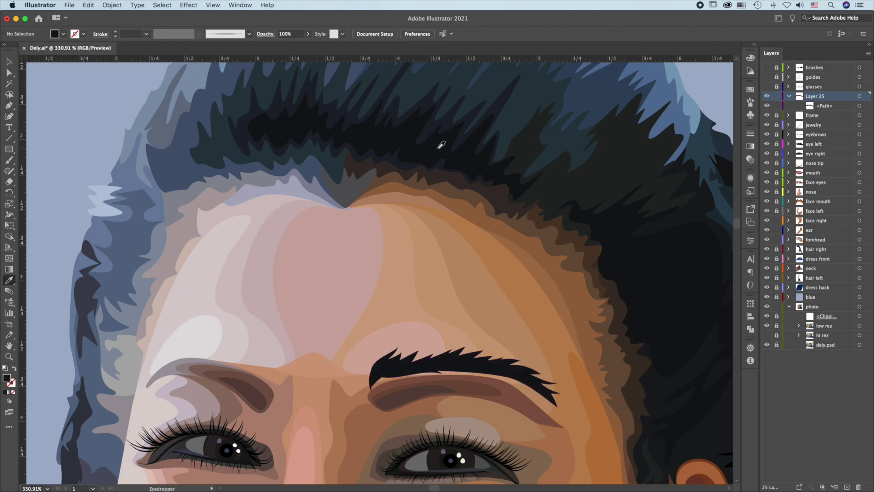
pyautogui.click(751, 102)
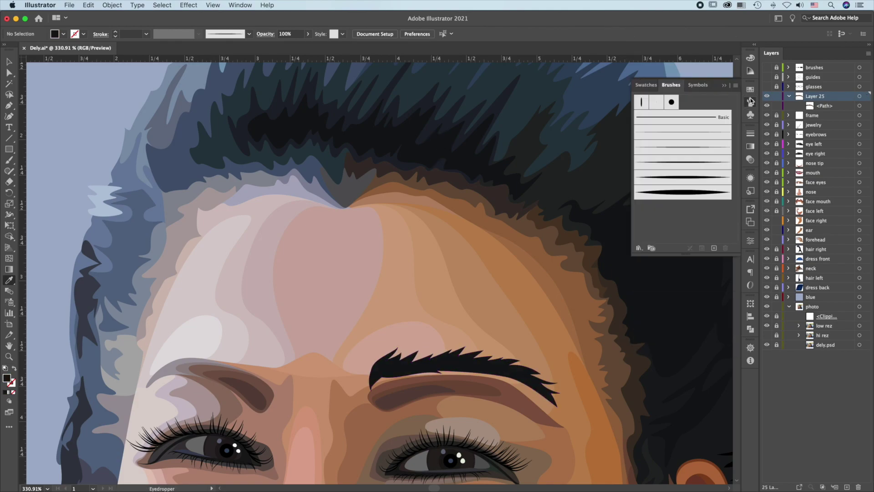
pyautogui.click(688, 178)
pyautogui.press('b')
pyautogui.moveTo(330, 315)
pyautogui.mouseDown()
pyautogui.moveTo(350, 251)
pyautogui.moveTo(379, 242)
pyautogui.mouseUp()
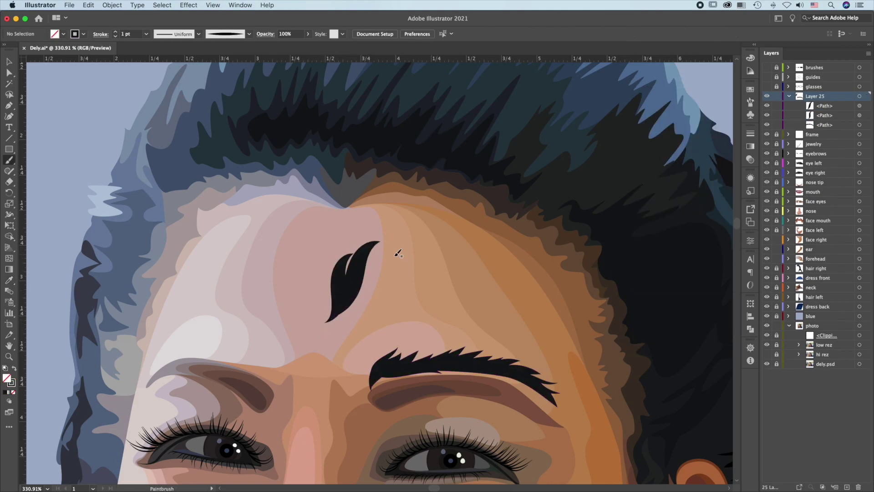
pyautogui.moveTo(358, 299)
pyautogui.mouseDown()
pyautogui.moveTo(397, 240)
pyautogui.moveTo(438, 235)
pyautogui.mouseUp()
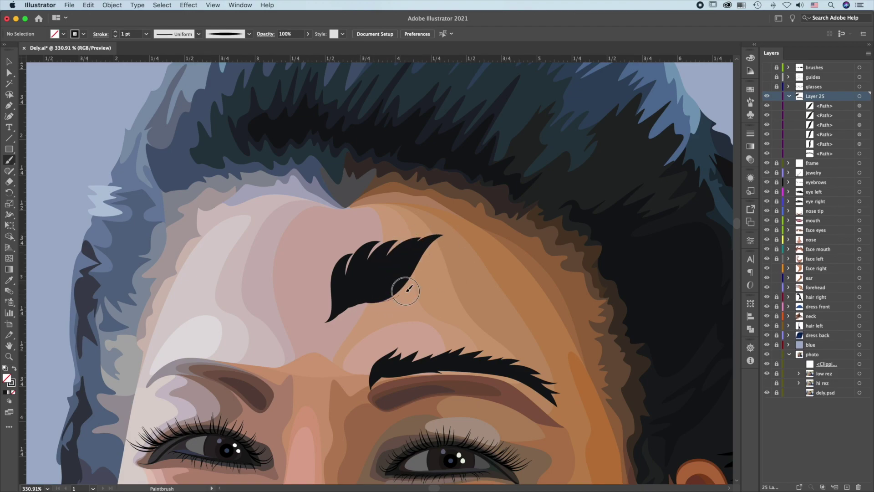
pyautogui.moveTo(391, 291); pyautogui.dragTo(457, 245)
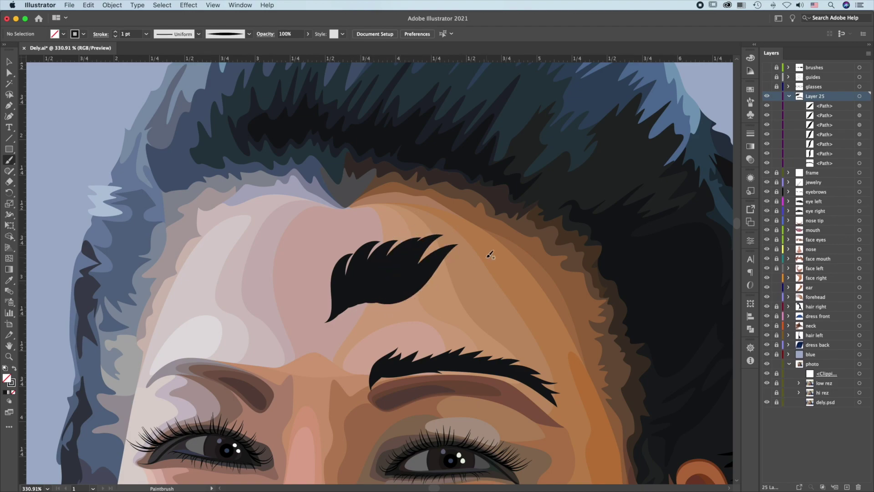
# Select only the lock strokes, outline them and unite them into one shape with Pathfinder.
pyautogui.click(865, 96)
pyautogui.keyDown('shift'); pyautogui.click(866, 163); pyautogui.keyUp('shift')
pyautogui.click(112, 5)
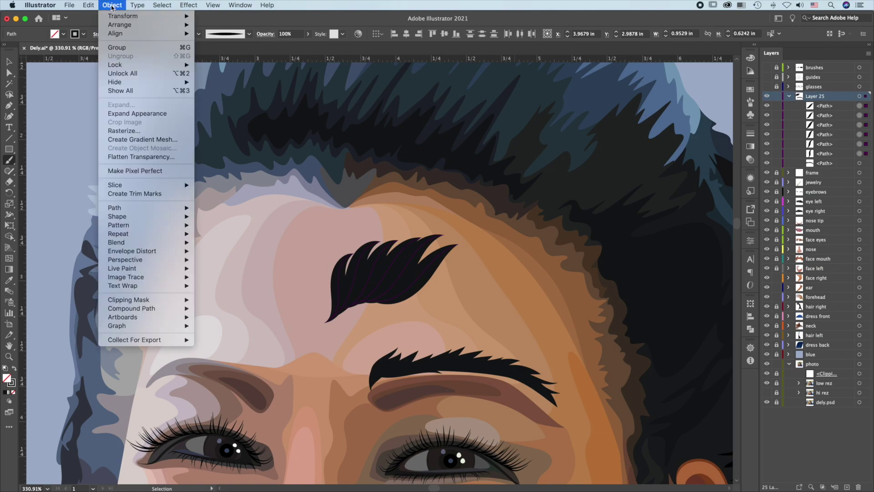
pyautogui.moveTo(137, 208)
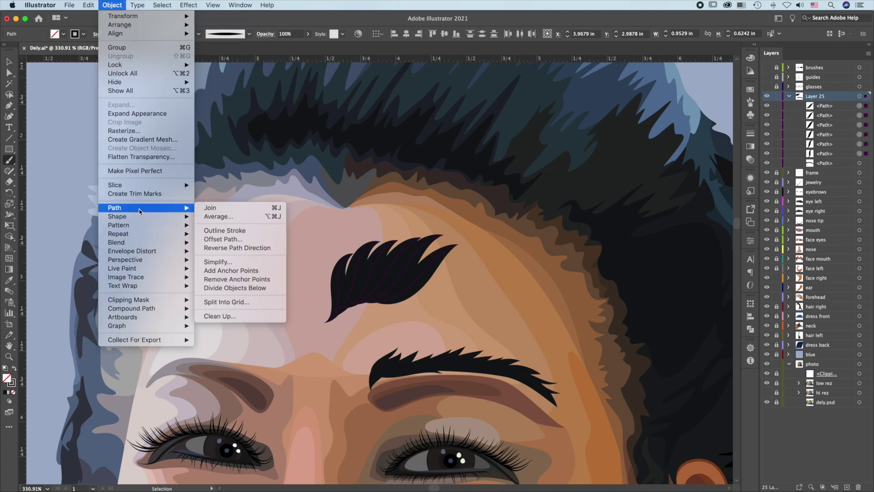
pyautogui.click(238, 231)
pyautogui.click(750, 329)
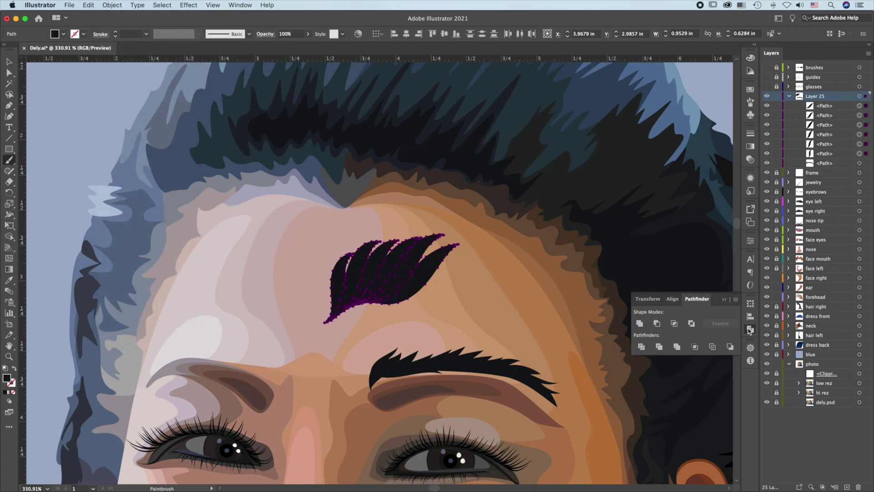
pyautogui.click(640, 323)
# Simplify the merged hair lock shape with Object > Path > Simplify.
pyautogui.click(112, 5)
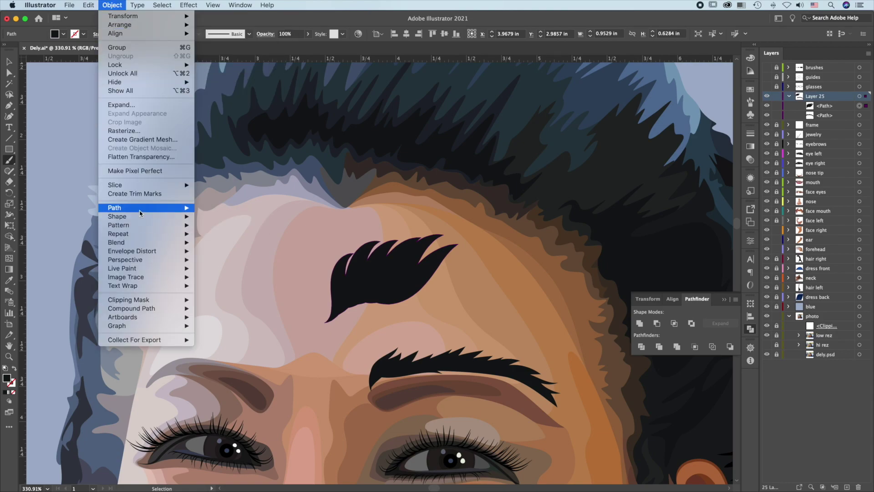
pyautogui.moveTo(146, 208)
pyautogui.click(217, 261)
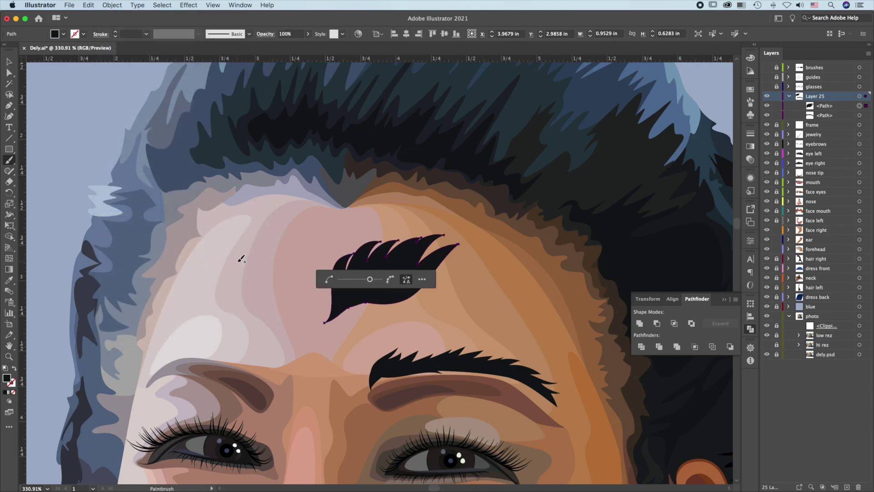
pyautogui.click(238, 266)
pyautogui.press('n')
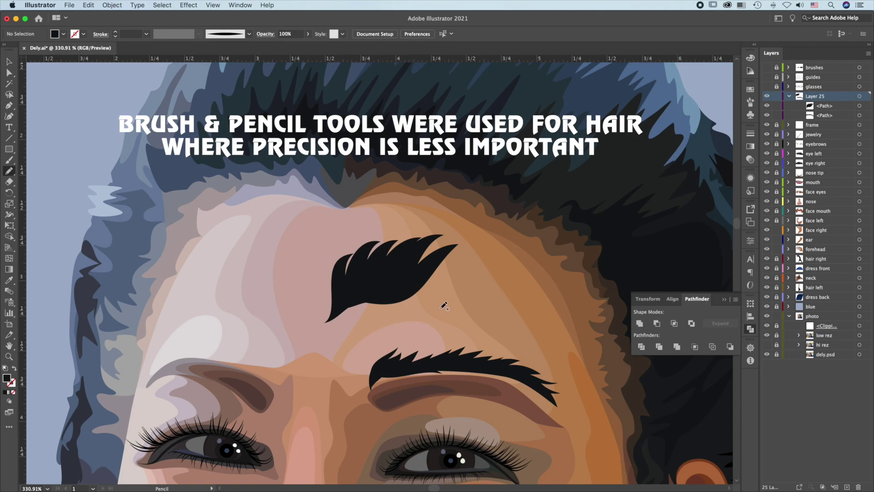
# Draw a hair strand above the eyebrow and fill it with the dark hair colour.
pyautogui.moveTo(404, 337)
pyautogui.mouseDown()
pyautogui.moveTo(444, 313)
pyautogui.moveTo(446, 321)
pyautogui.moveTo(519, 317)
pyautogui.moveTo(497, 321)
pyautogui.moveTo(552, 330)
pyautogui.moveTo(537, 332)
pyautogui.moveTo(560, 345)
pyautogui.moveTo(566, 366)
pyautogui.moveTo(475, 334)
pyautogui.moveTo(405, 337)
pyautogui.mouseUp()
pyautogui.press('i')
pyautogui.click(577, 141)
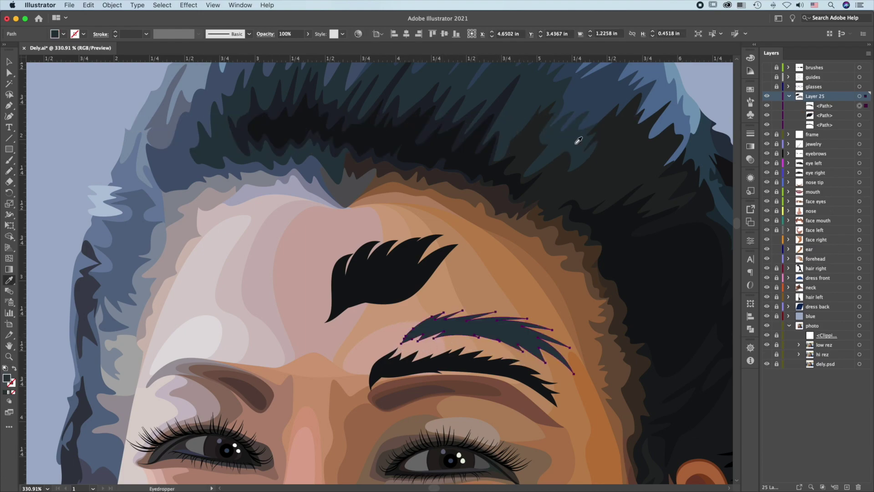
pyautogui.press('super+shift+a')
pyautogui.press('n')
# Draw a zig-zag hair shape on the left forehead and fill it with the blue-grey hair colour.
pyautogui.moveTo(187, 299)
pyautogui.mouseDown()
pyautogui.moveTo(197, 296)
pyautogui.moveTo(205, 240)
pyautogui.moveTo(263, 240)
pyautogui.moveTo(211, 332)
pyautogui.moveTo(174, 351)
pyautogui.moveTo(173, 302)
pyautogui.moveTo(200, 283)
pyautogui.mouseUp()
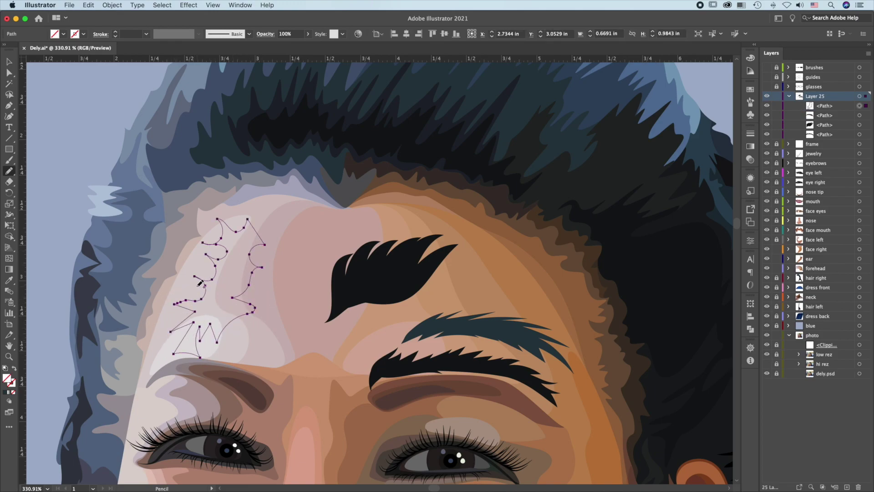
pyautogui.press('i')
pyautogui.click(140, 239)
pyautogui.press('super+shift+a')
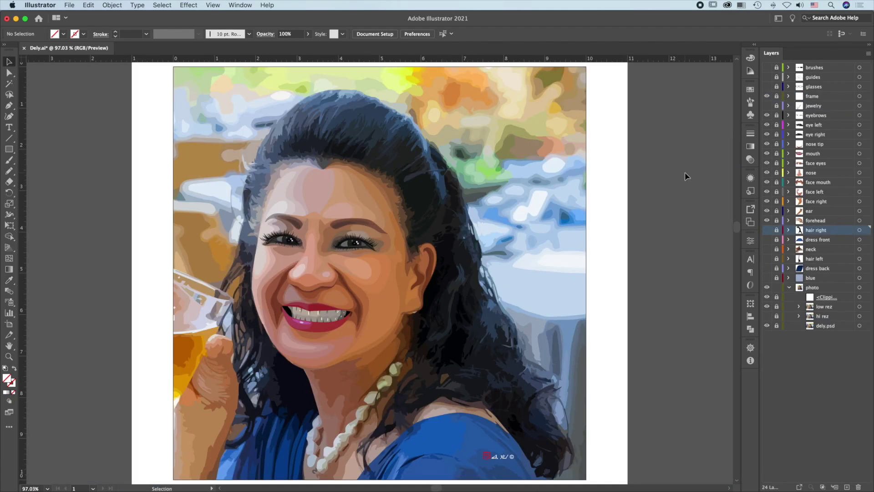
# Turn on the hair right, dress front, hair left, dress back and pearl jewelry layers.
pyautogui.click(768, 230)
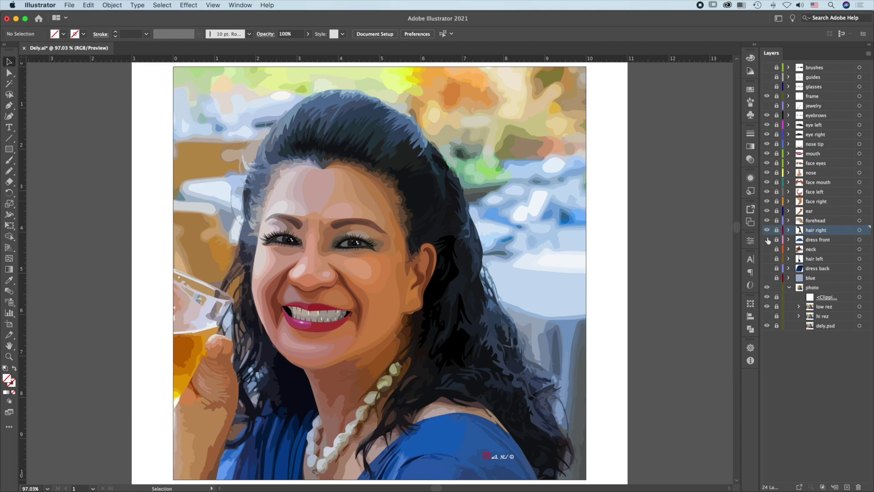
pyautogui.click(768, 240)
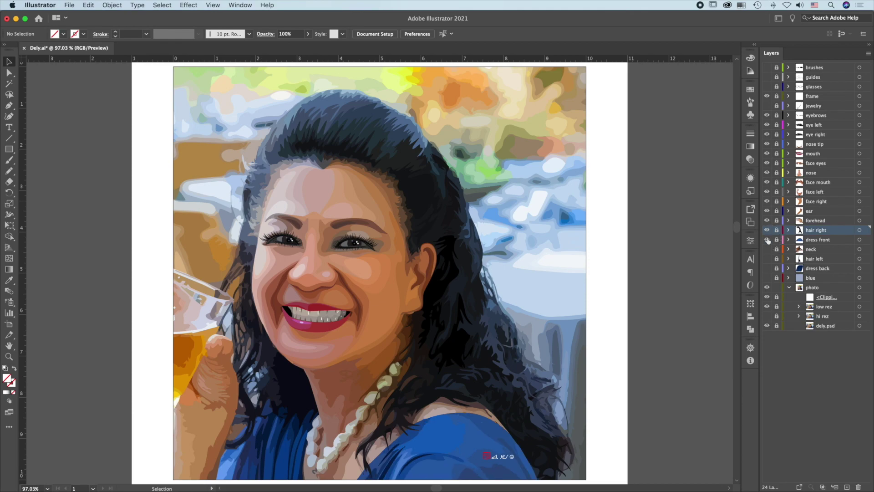
pyautogui.click(789, 240)
pyautogui.click(861, 249)
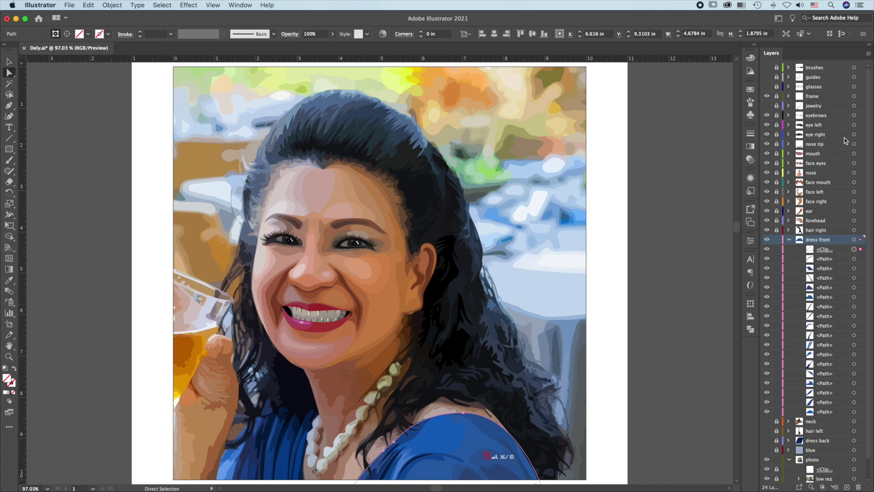
pyautogui.click(790, 240)
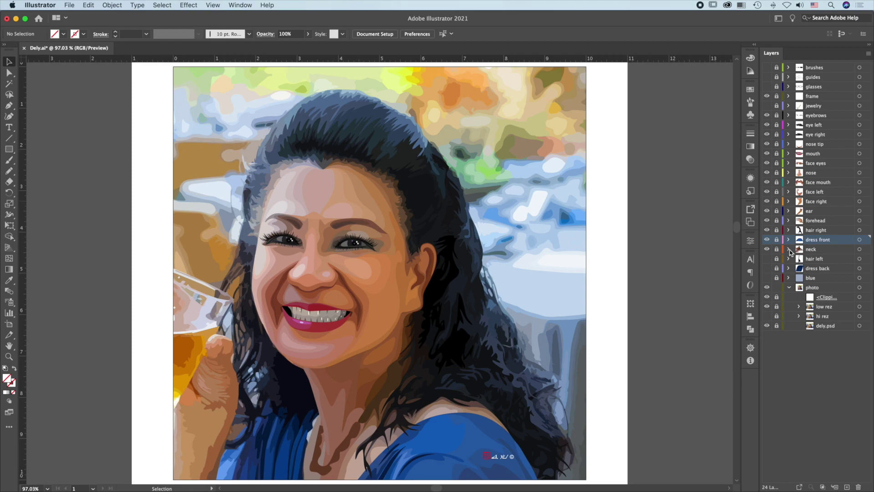
pyautogui.click(767, 259)
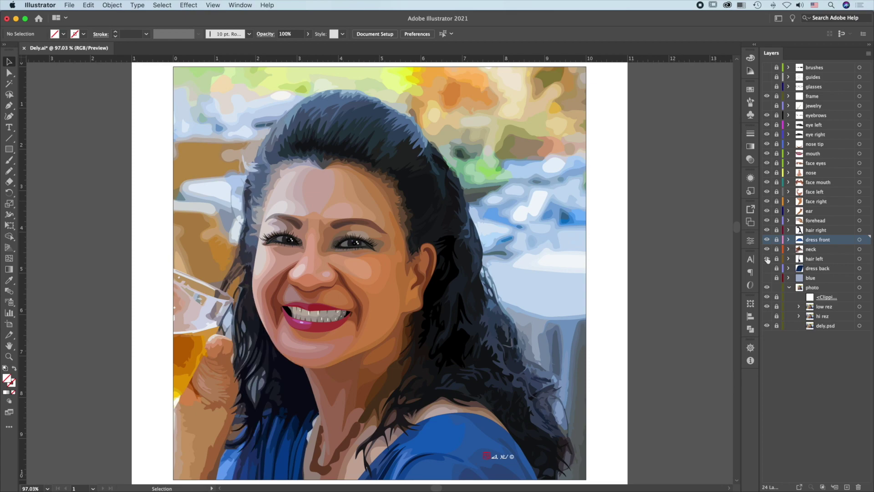
pyautogui.click(767, 269)
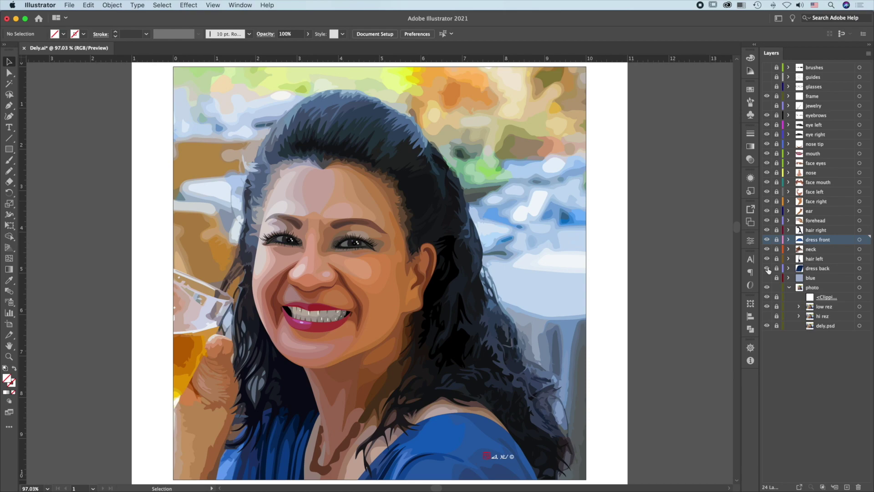
pyautogui.click(767, 105)
# Make the flat blue background layer visible behind the portrait.
pyautogui.click(767, 278)
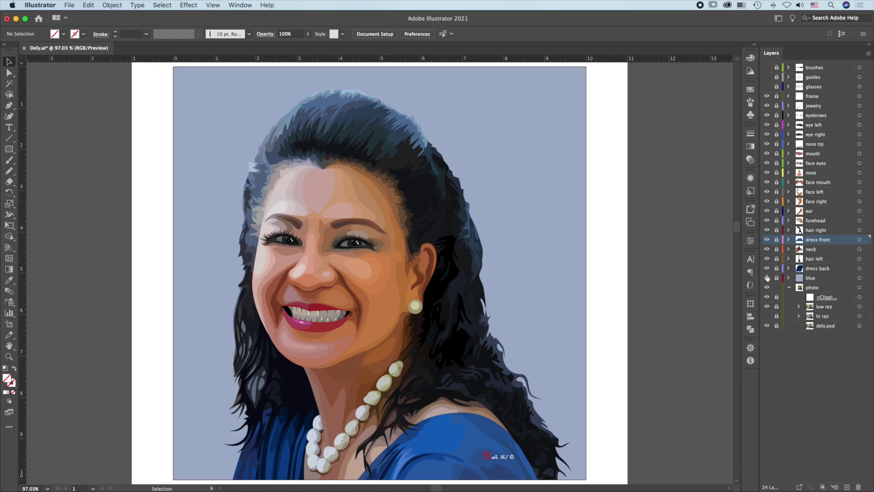